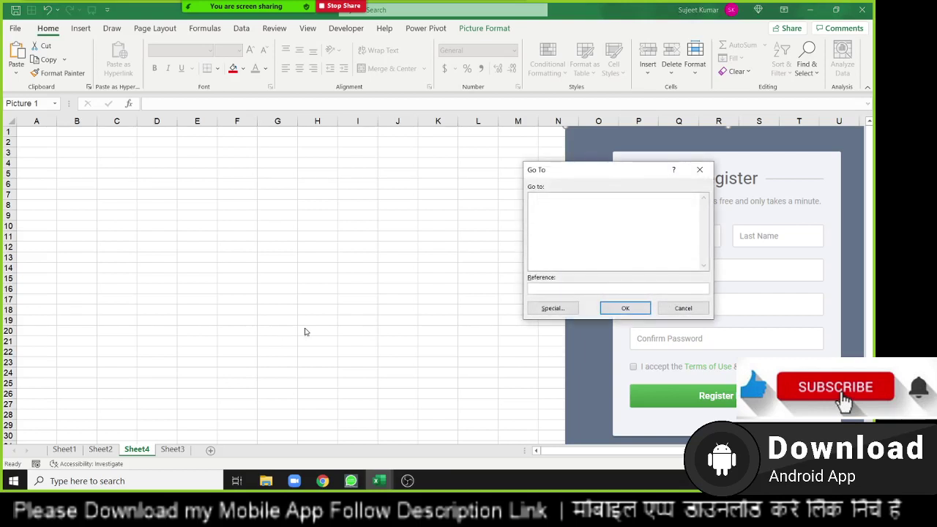
Move the Register picture aside and fill cells A1:M36 with a blue-grey background.
key("Escape")
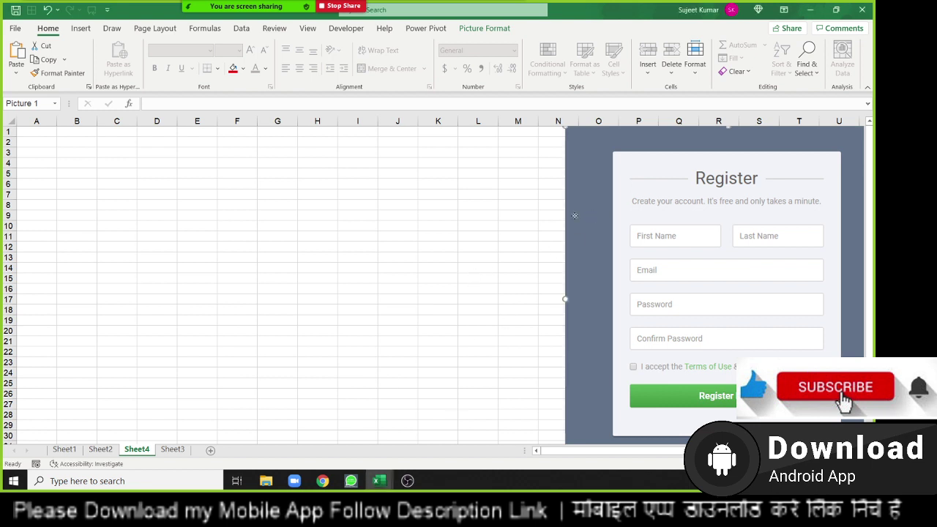
mouse_move(576, 212)
left_mouse_down()
mouse_move(445, 195)
mouse_move(596, 202)
left_mouse_up()
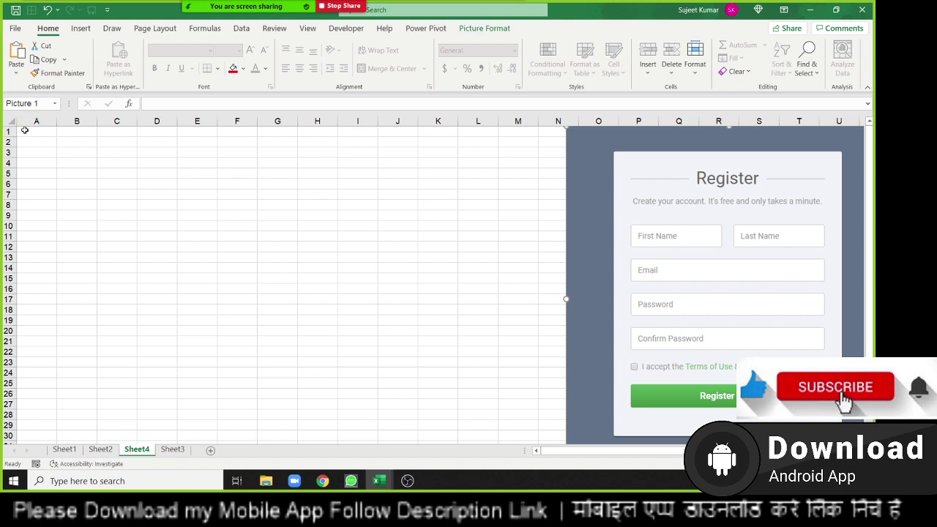
left_click_drag(24, 130, 535, 415)
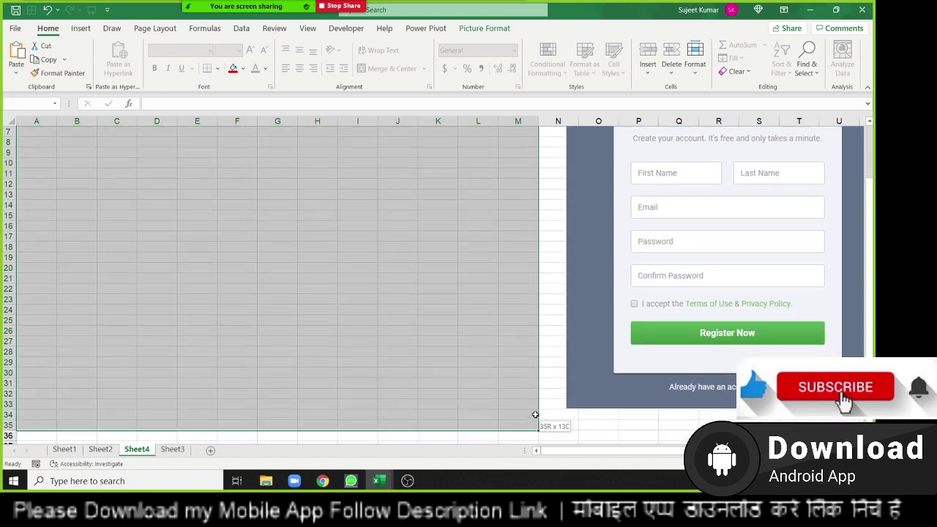
left_click_drag(535, 415, 532, 435)
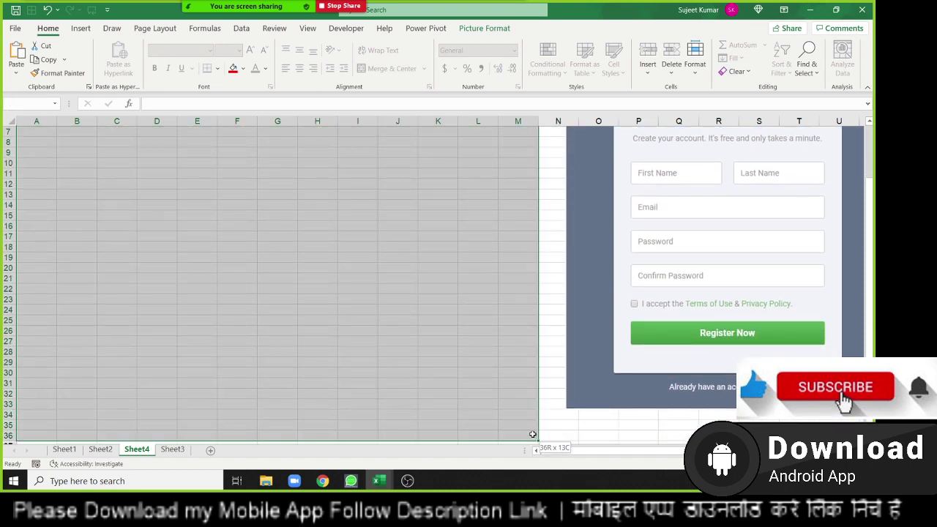
scroll(325, 241, "up", 2)
left_click(243, 68)
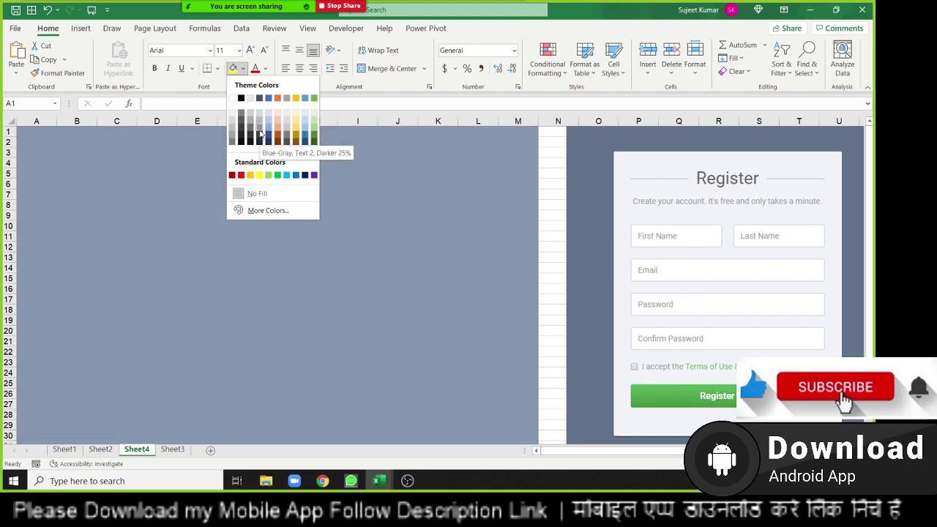
left_click(259, 127)
left_click(363, 223)
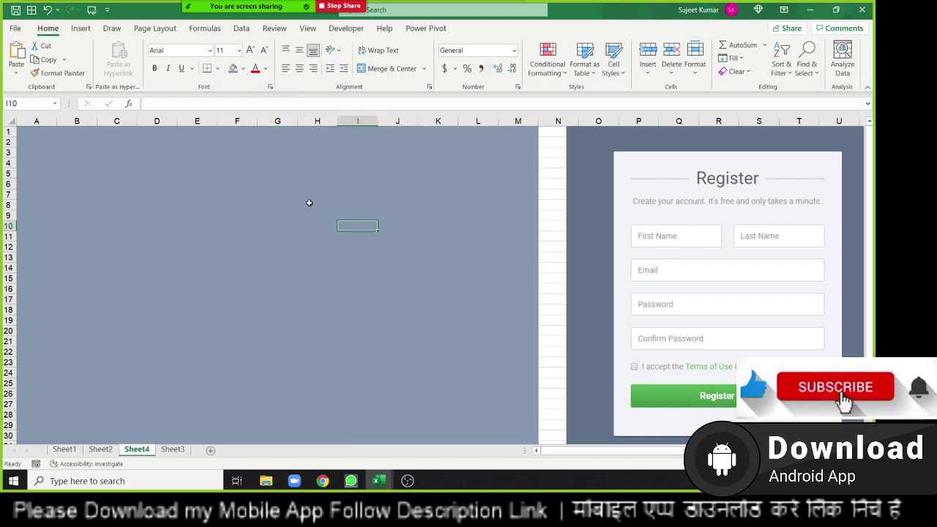
Narrow column A by dragging its border left.
left_click(644, 175)
left_click(106, 151)
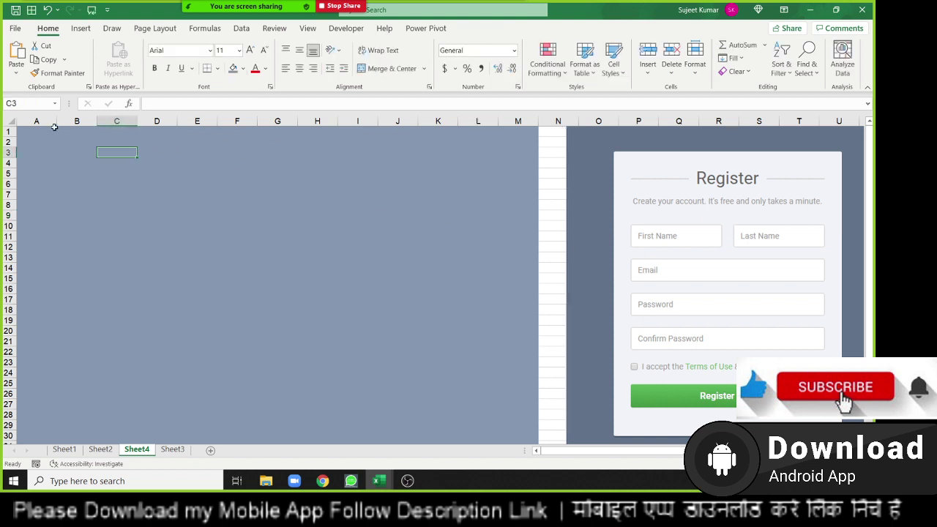
mouse_move(55, 125)
left_mouse_down()
mouse_move(30, 125)
mouse_move(469, 167)
left_mouse_up()
left_click(22, 150)
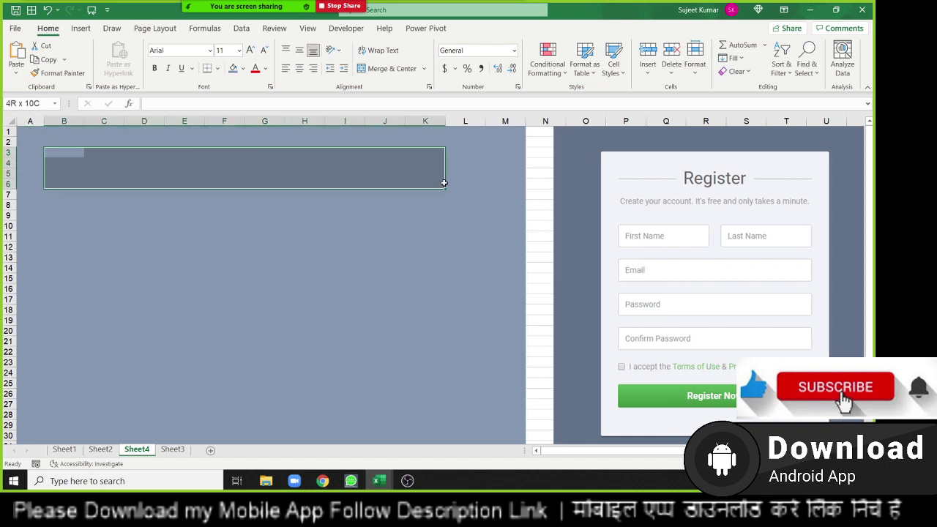
Fill the B3:L33 inner panel with a light grey shade.
mouse_move(469, 167)
left_mouse_down()
mouse_move(479, 401)
mouse_move(472, 378)
mouse_move(469, 398)
left_mouse_up()
scroll(393, 299, "up", 3)
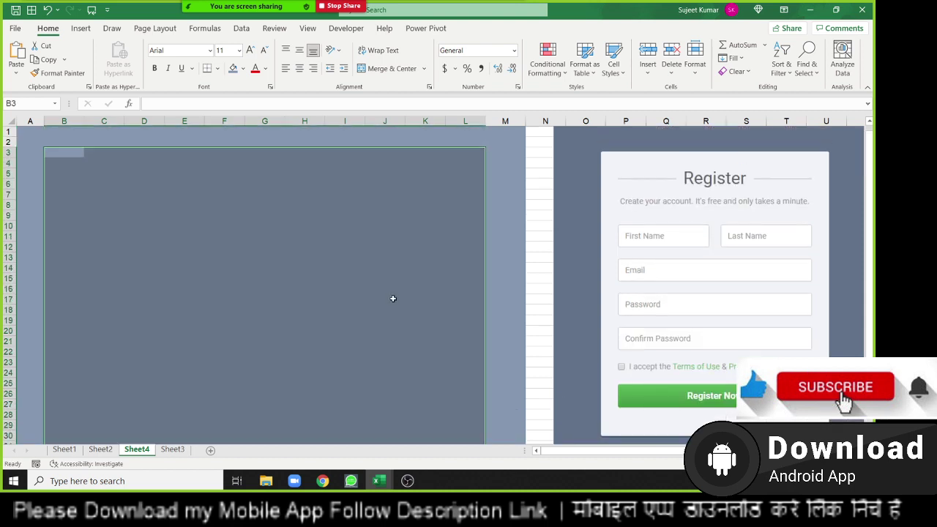
left_click(244, 69)
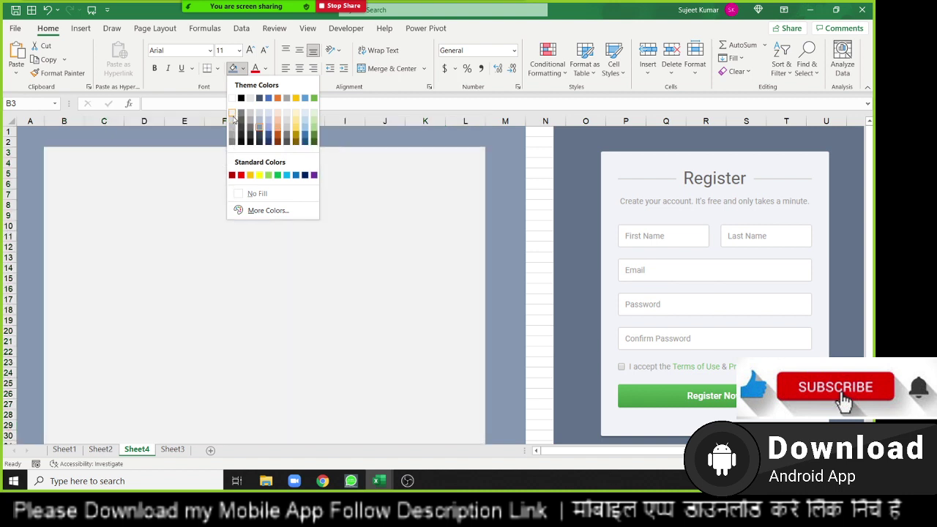
left_click(232, 118)
left_click(428, 267)
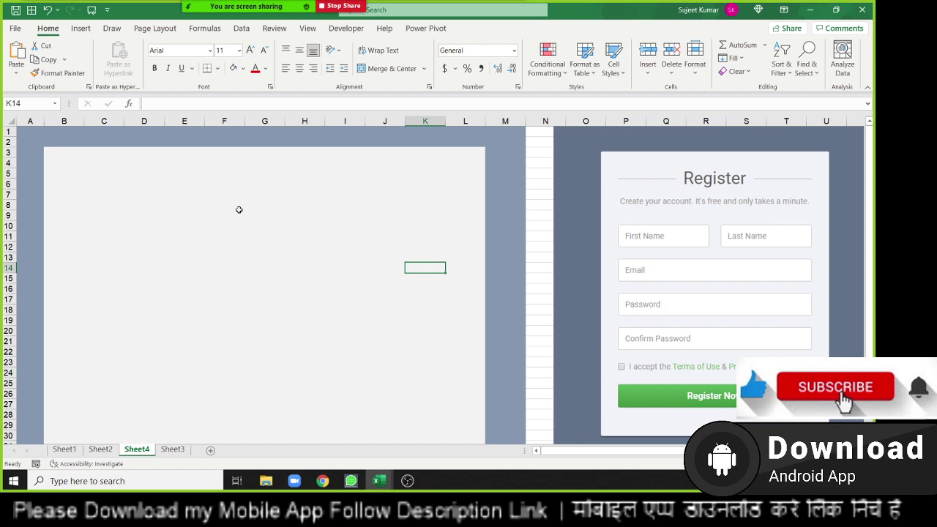
Reapply a grey fill (White, Background 1, Darker 5%) to B3:L33.
left_click(55, 153)
scroll(215, 201, "down", 3)
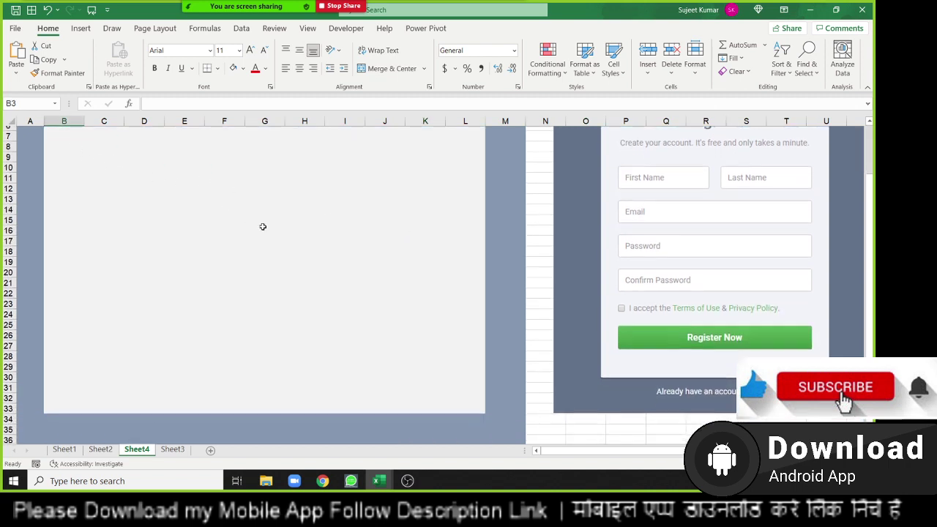
left_click(459, 360, "shift")
scroll(232, 157, "up", 2)
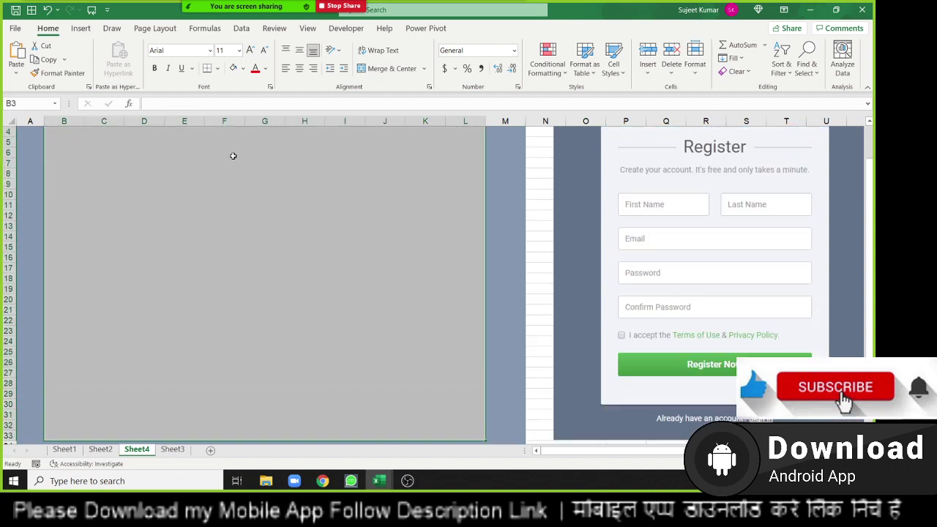
left_click(217, 69)
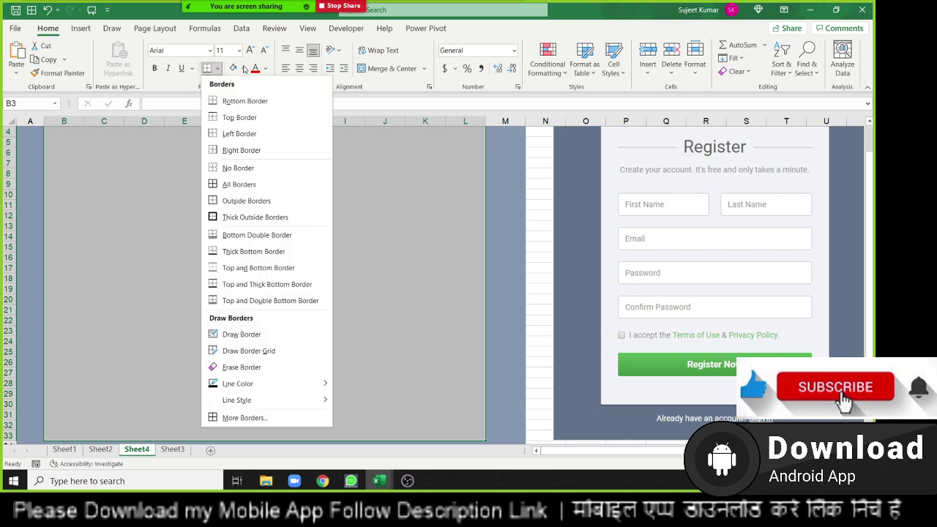
left_click(244, 68)
scroll(234, 116, "up", 1)
left_click(232, 120)
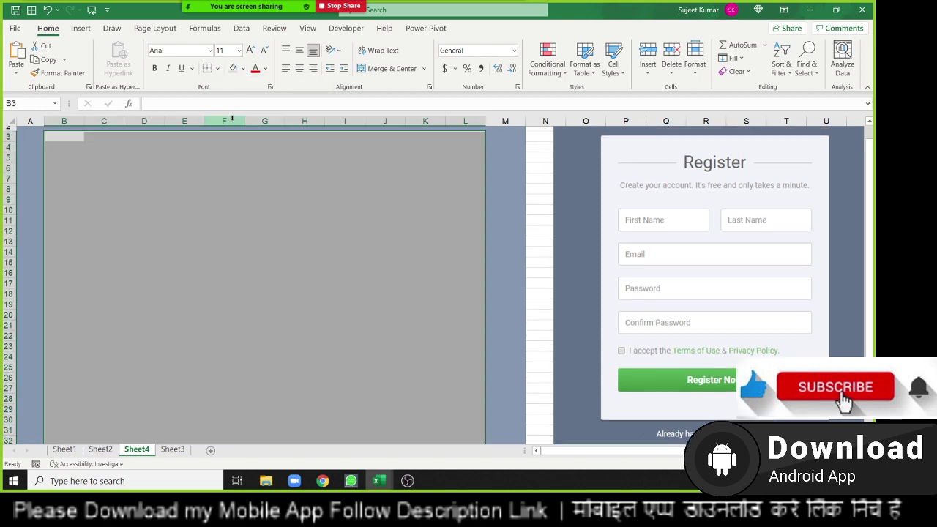
scroll(249, 169, "up", 1)
left_click(264, 225)
Reselect B3:L33 and bring up the fill colour palette again.
scroll(153, 203, "down", 1)
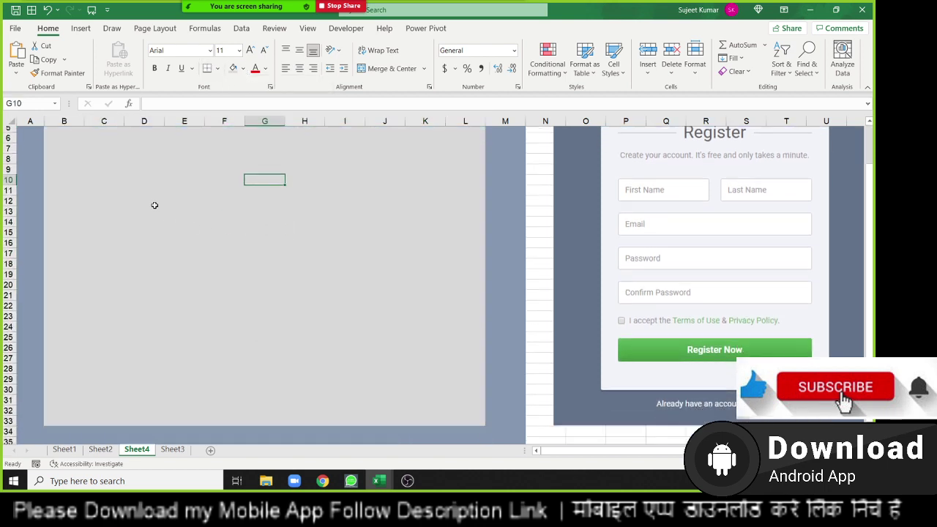
scroll(117, 190, "up", 1)
left_click(51, 155)
scroll(143, 188, "down", 2)
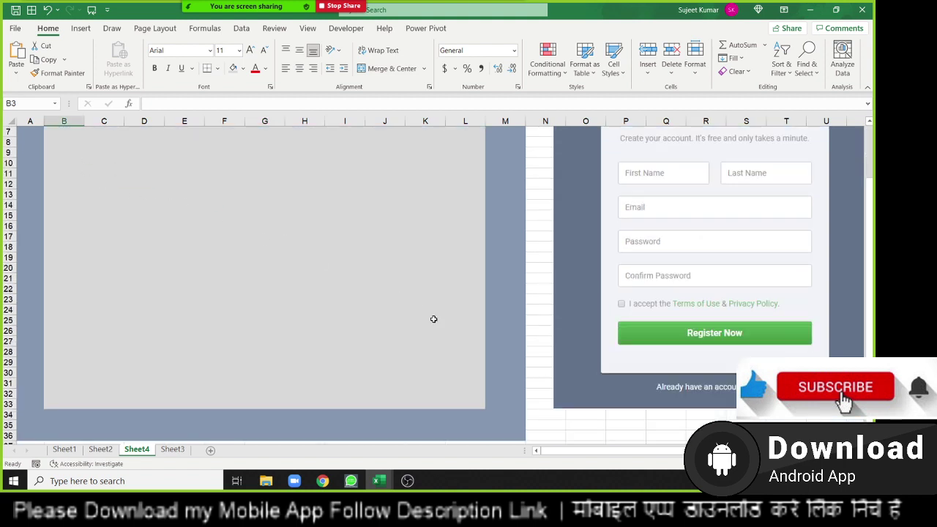
left_click(477, 398, "shift")
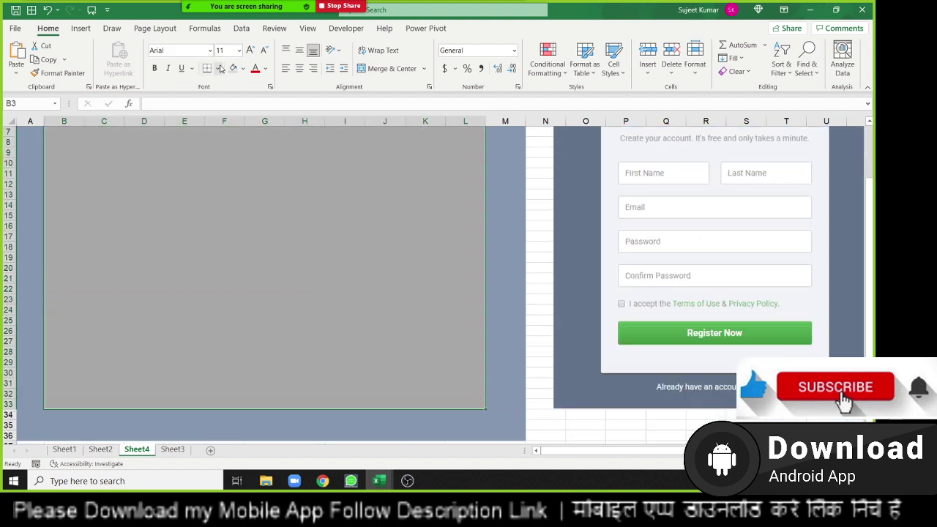
left_click(243, 68)
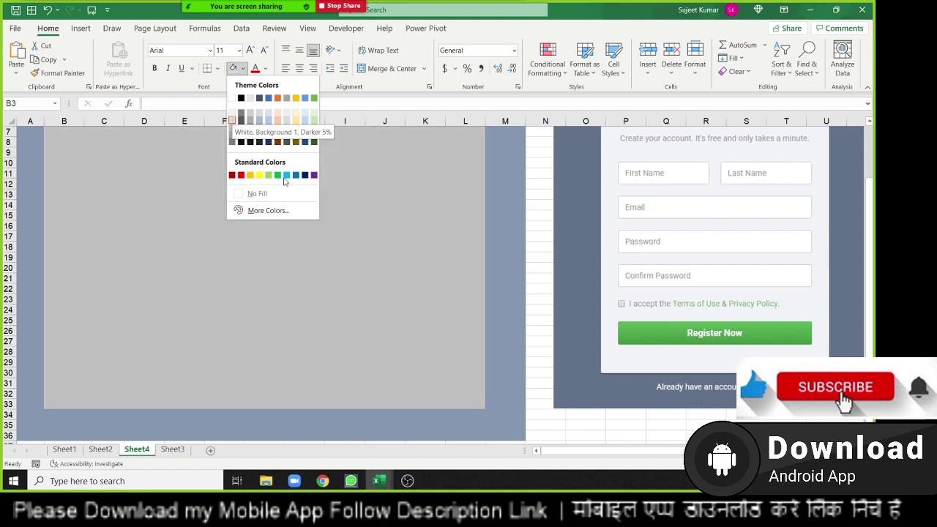
Apply the pale grey swatch next to white from the More Colors Standard hexagon.
left_click(275, 211)
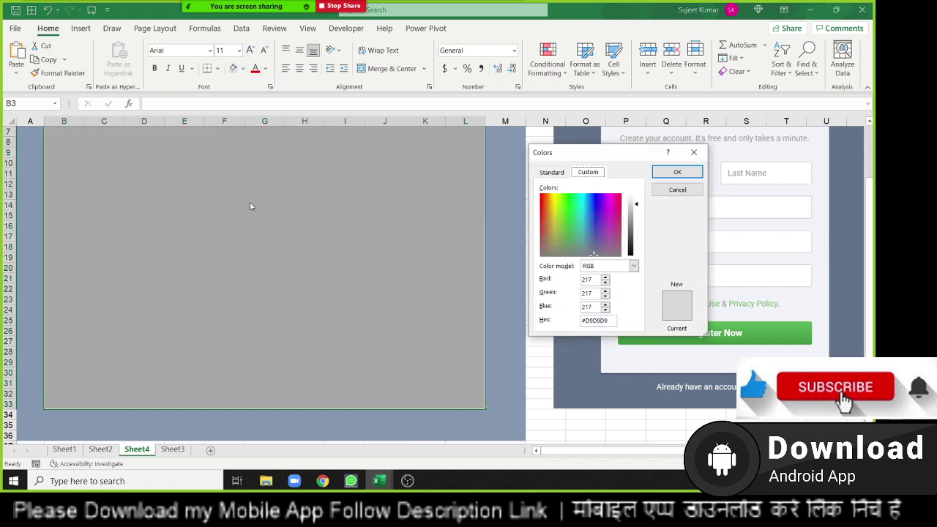
left_click(551, 173)
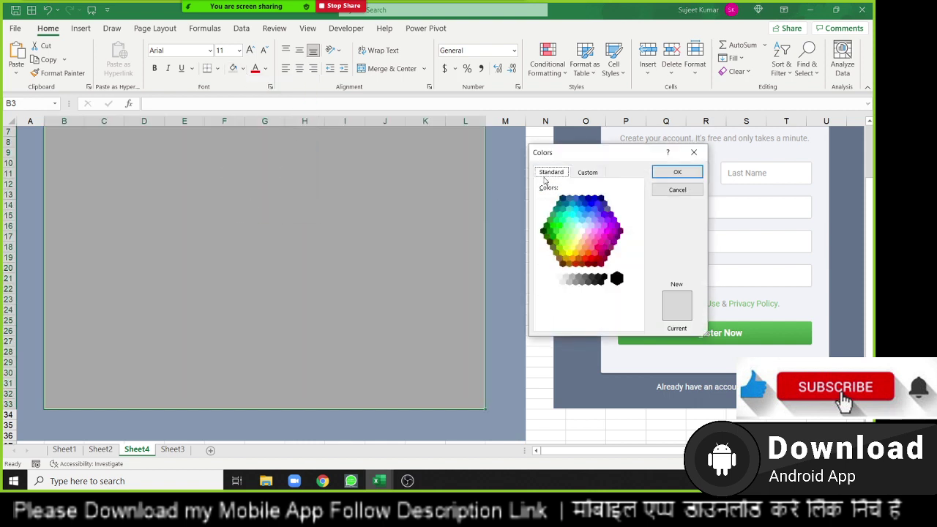
left_click(565, 278)
left_click(562, 281)
left_click(569, 282)
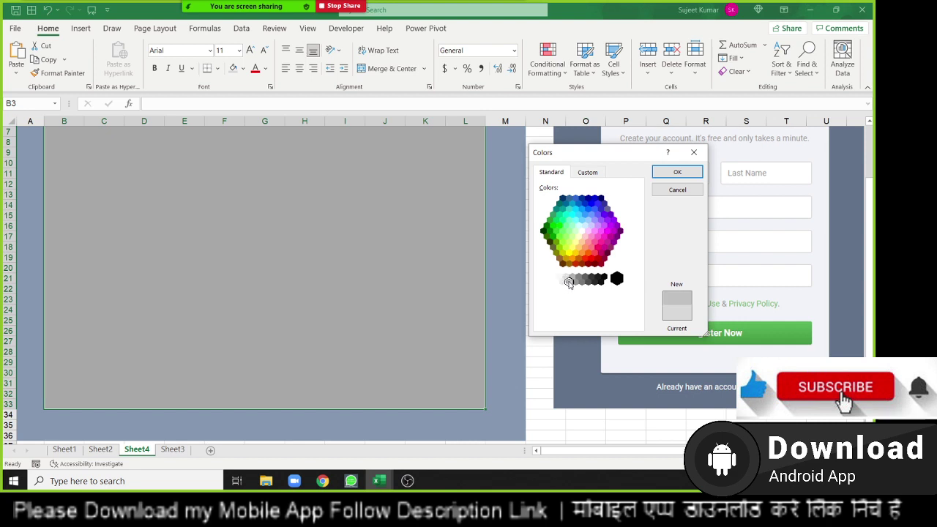
left_click(677, 172)
left_click(207, 163)
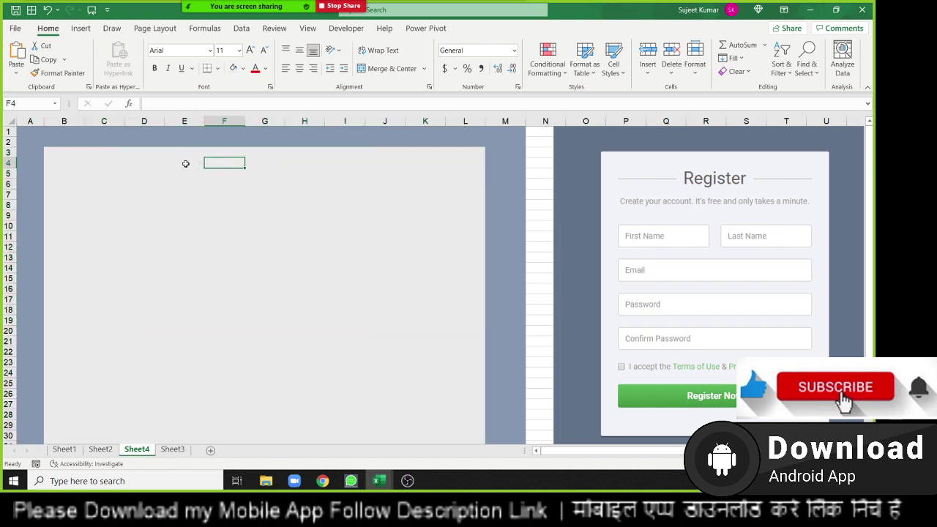
Narrow column B, widen column C to 23.20 and make row 9 taller.
left_click(184, 167)
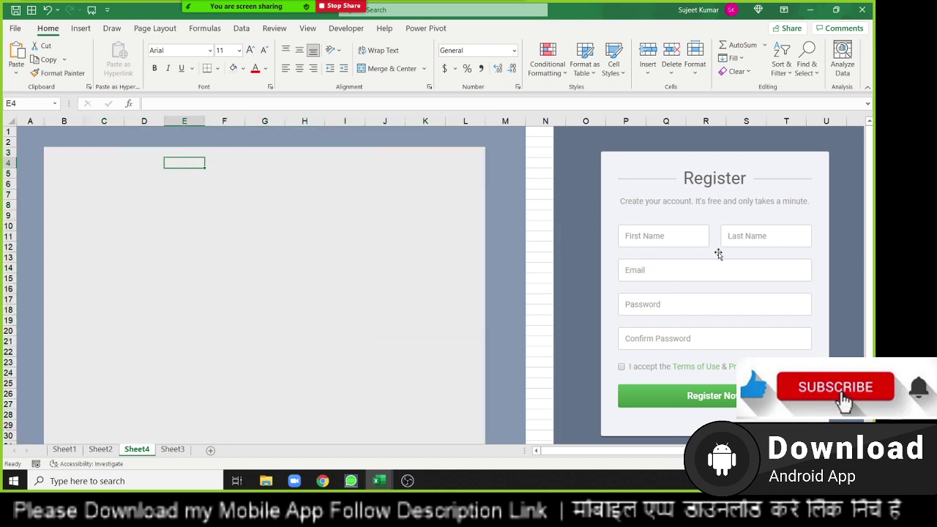
left_click(99, 202)
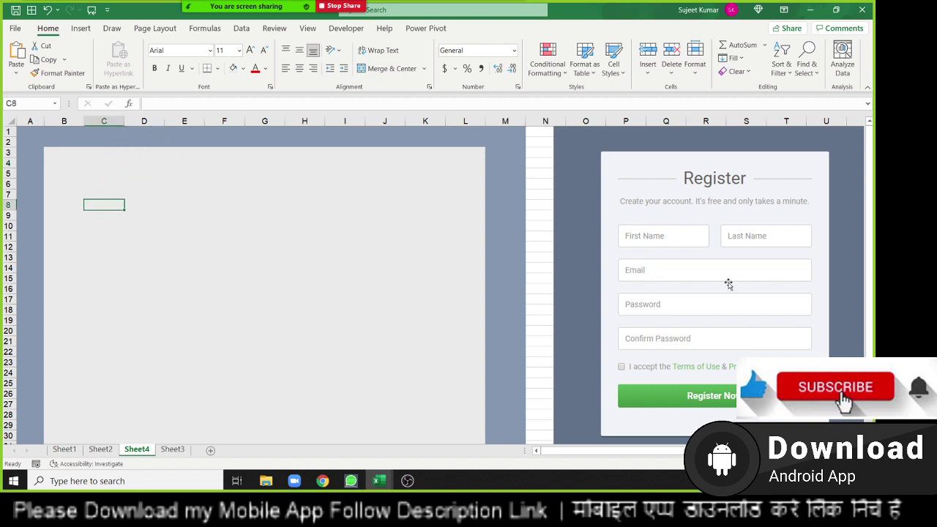
left_click(641, 236)
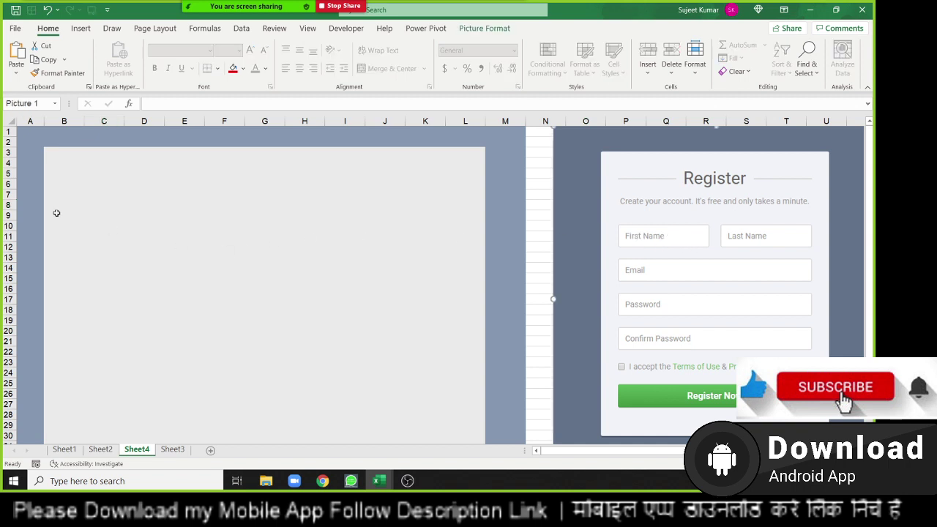
left_click(60, 128)
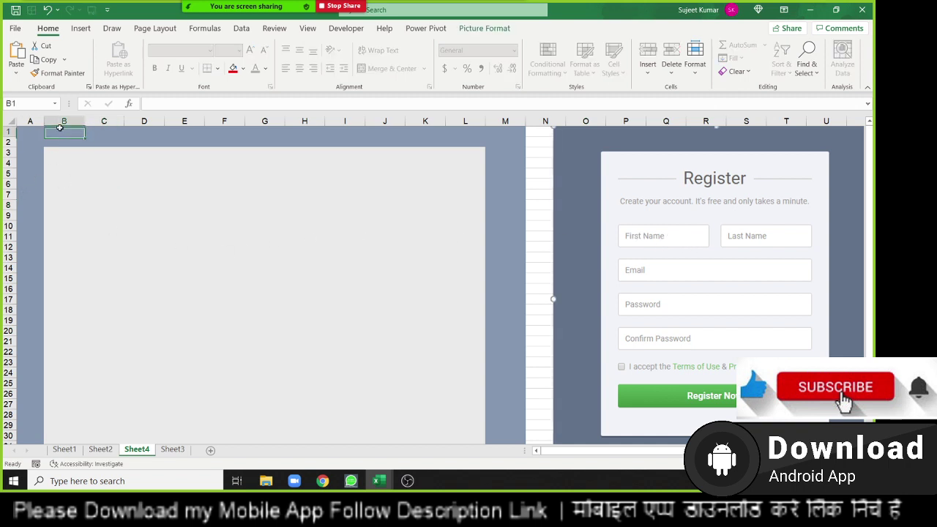
left_click(92, 215)
left_click_drag(81, 123, 66, 123)
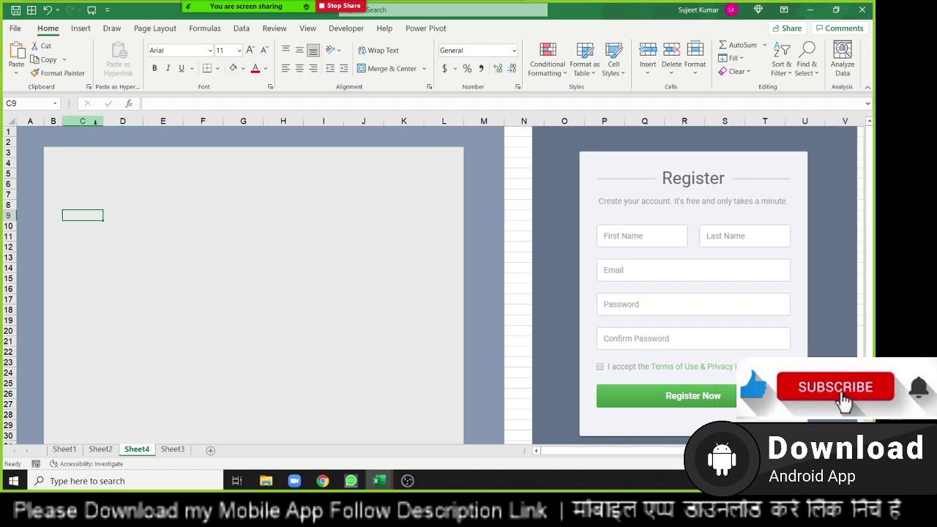
left_click_drag(103, 121, 174, 132)
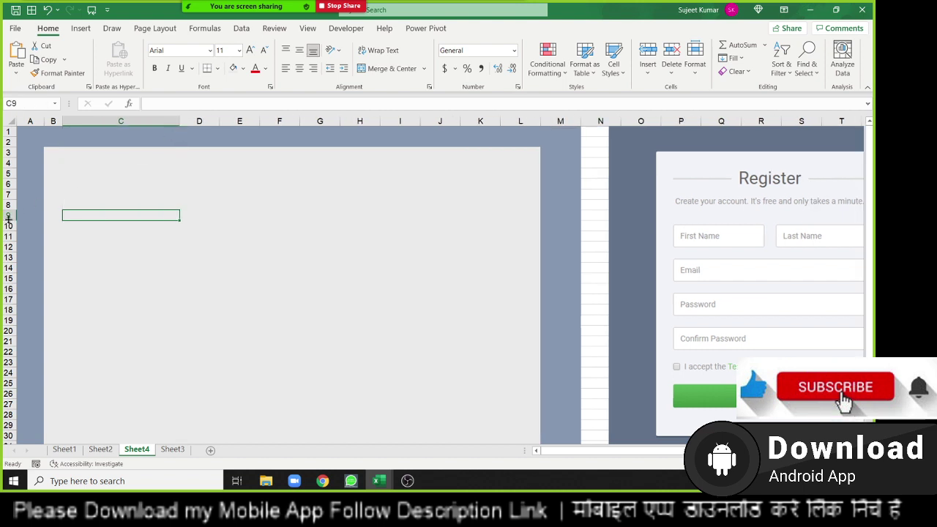
left_click_drag(9, 219, 9, 229)
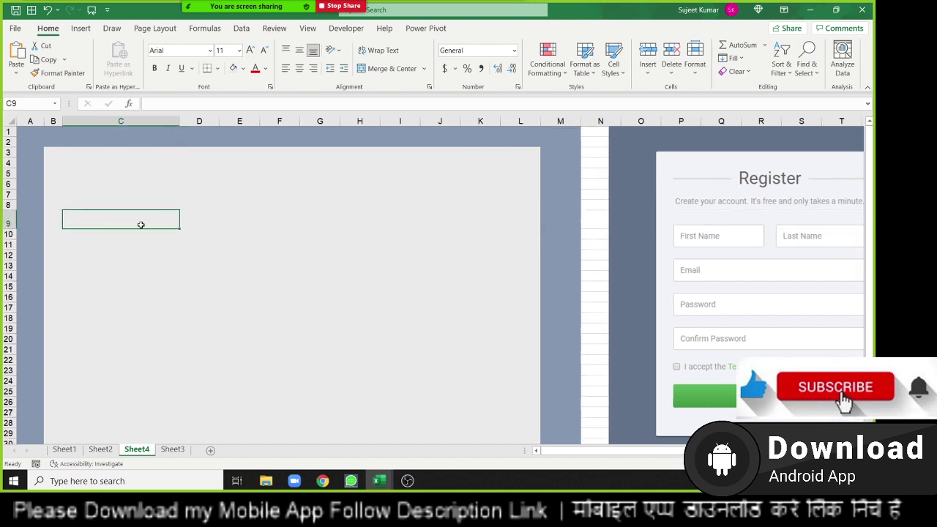
Fill C9 white and give it thin light-coloured top, left and bottom borders.
left_click(242, 68)
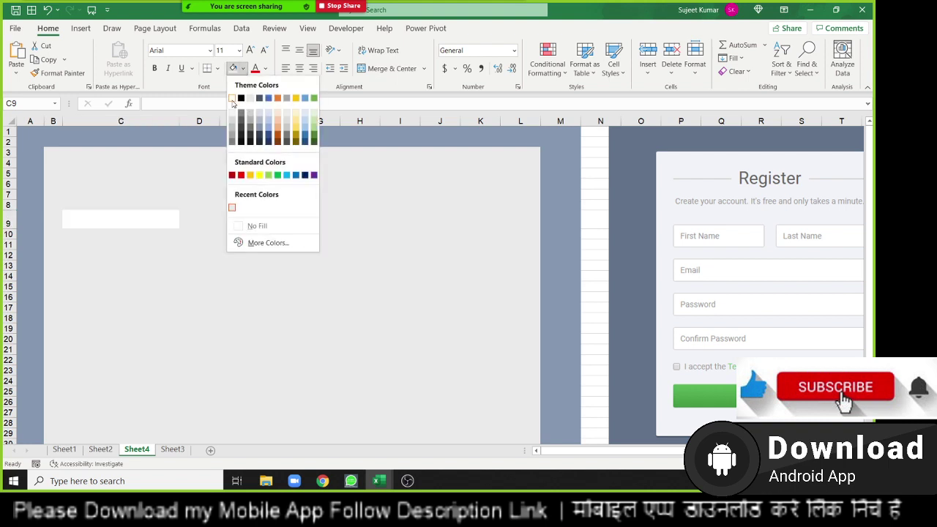
left_click(232, 100)
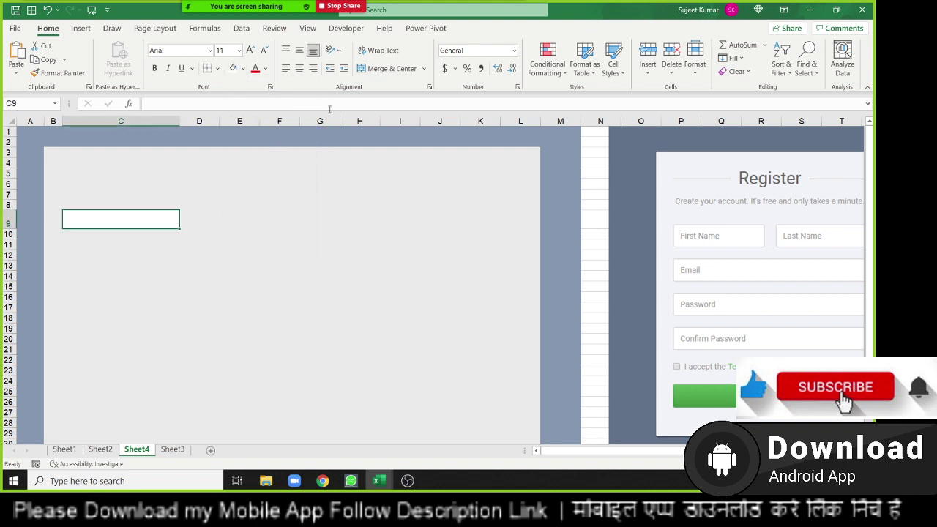
left_click(270, 87)
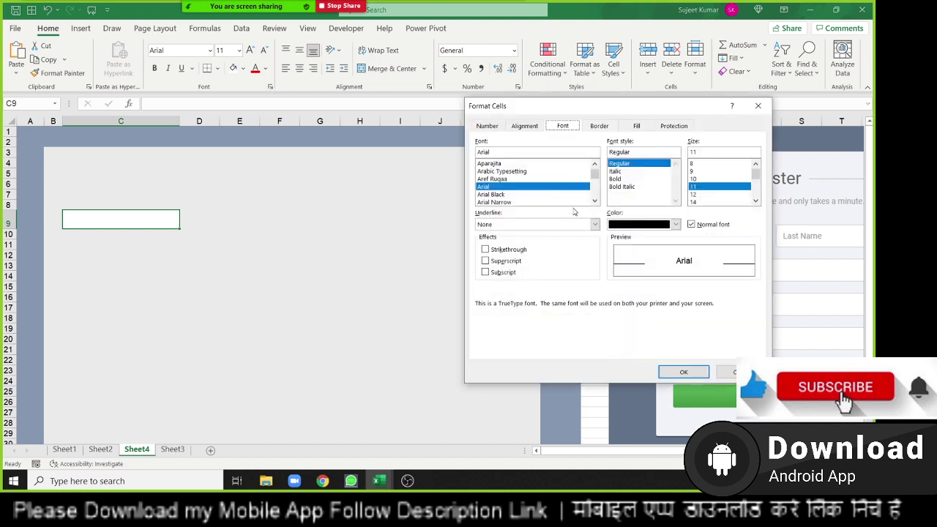
left_click(605, 128)
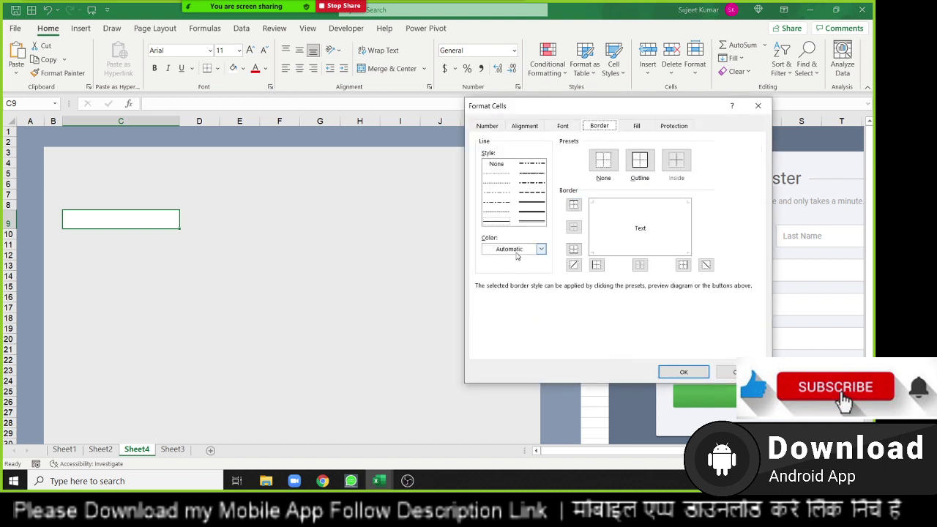
left_click(540, 248)
left_click(490, 319)
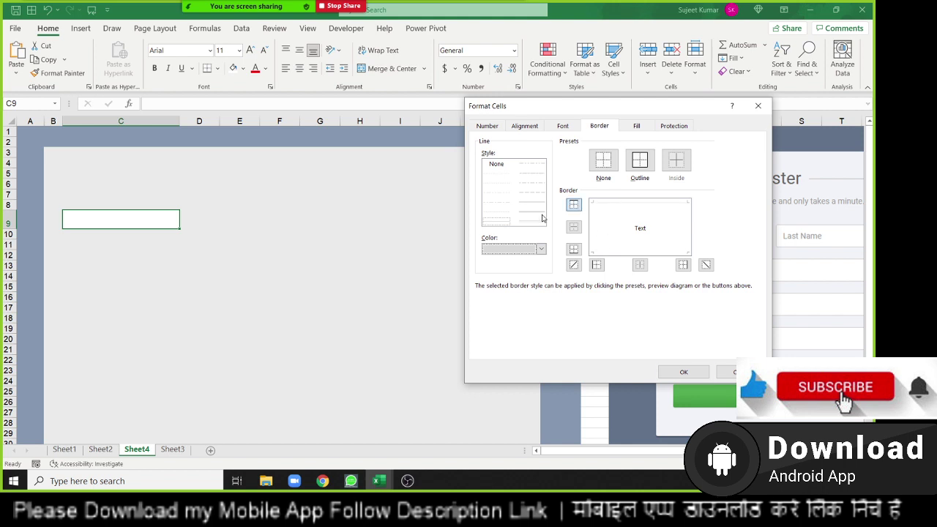
left_click(543, 217)
left_click(616, 208)
left_click(600, 231)
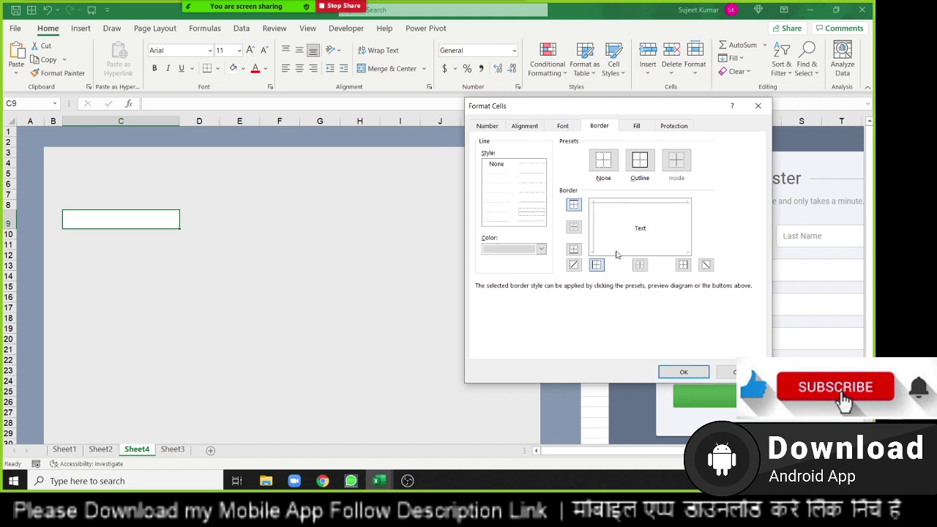
left_click(616, 254)
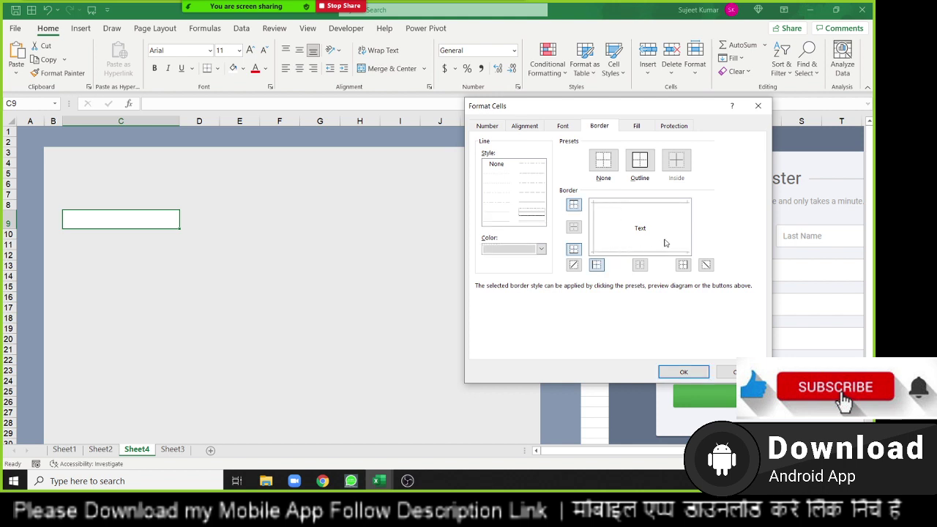
left_click(683, 372)
left_click(262, 268)
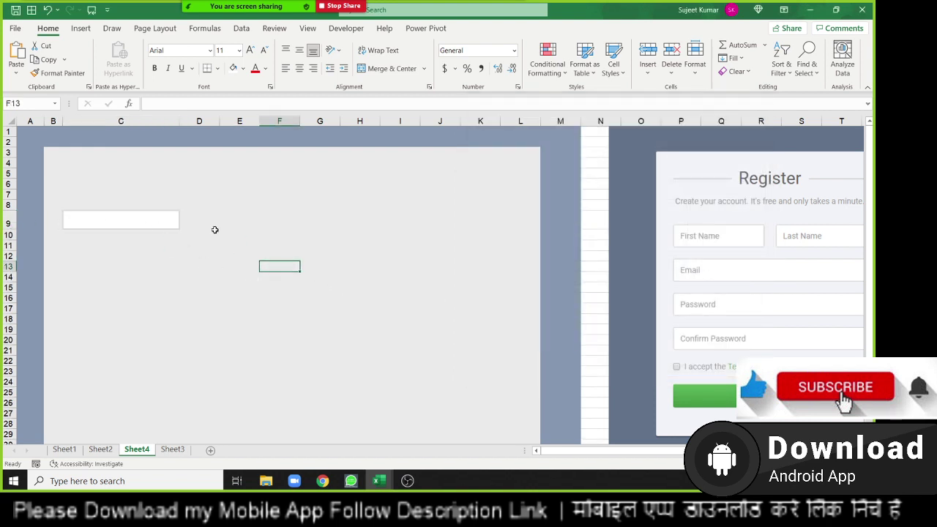
left_click(209, 122)
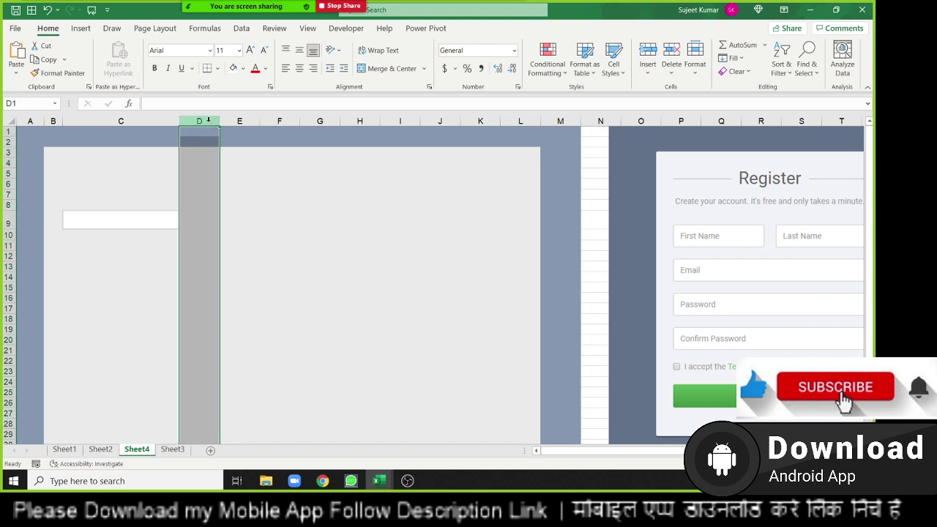
Narrow column D into a small gap and fill cell E9 white.
mouse_move(224, 121)
left_mouse_down()
mouse_move(192, 121)
mouse_move(314, 120)
left_mouse_up()
left_click(215, 219)
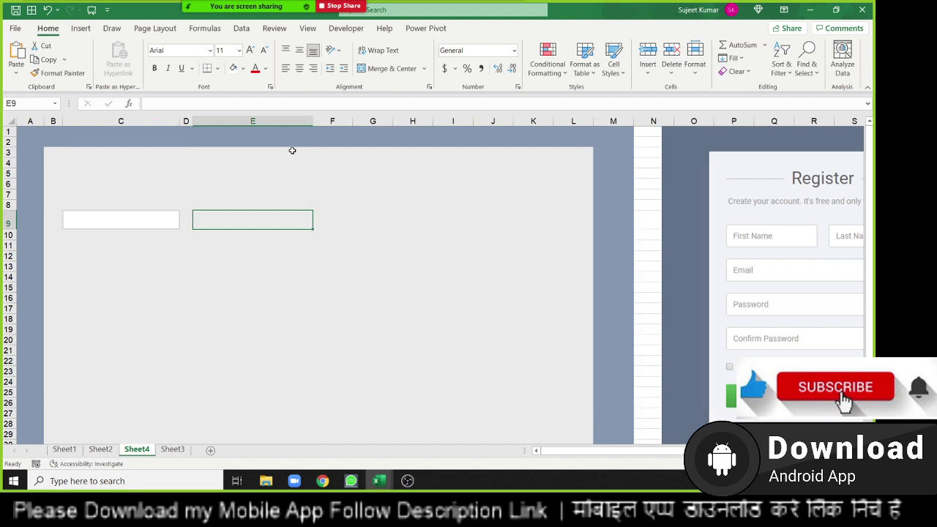
left_click(235, 68)
Give E9 a light grey border on all four sides and nudge the Register image left.
right_click(203, 221)
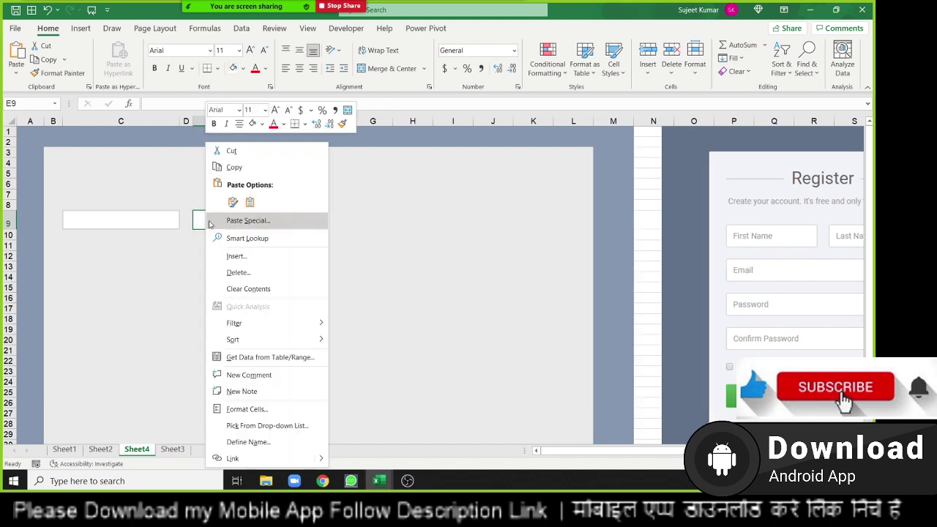
left_click(255, 410)
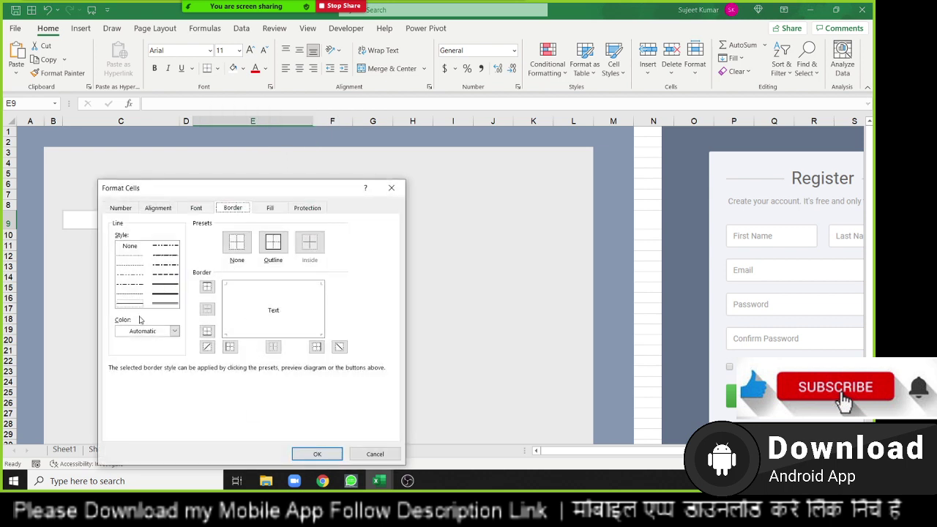
left_click(174, 331)
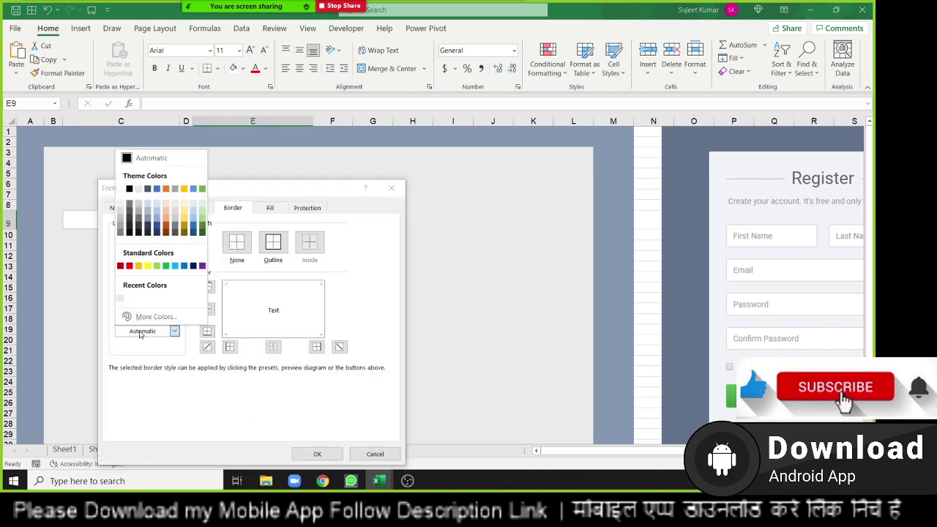
left_click(121, 213)
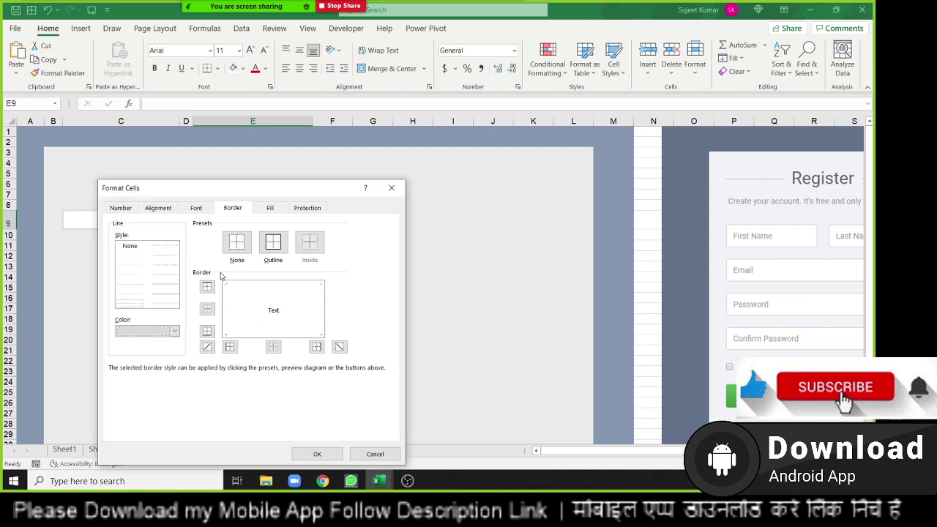
left_click(165, 294)
left_click(258, 285)
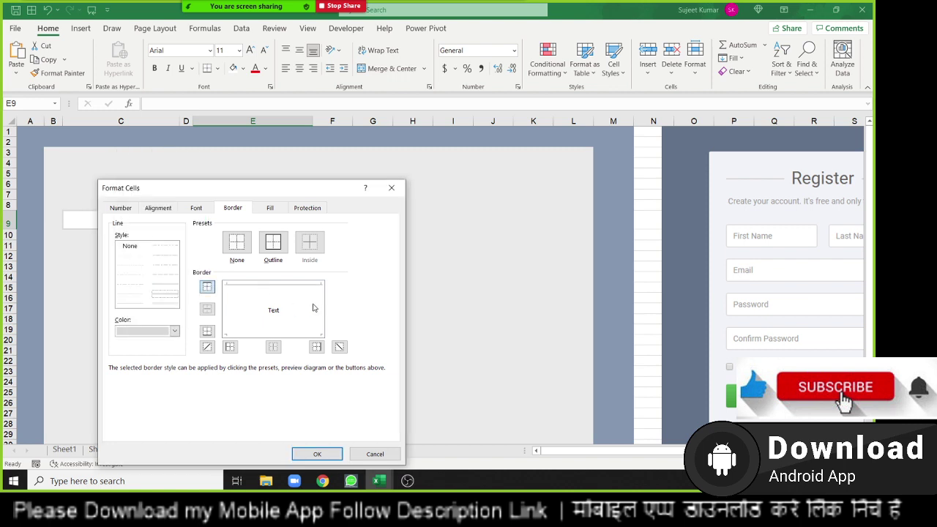
left_click(273, 243)
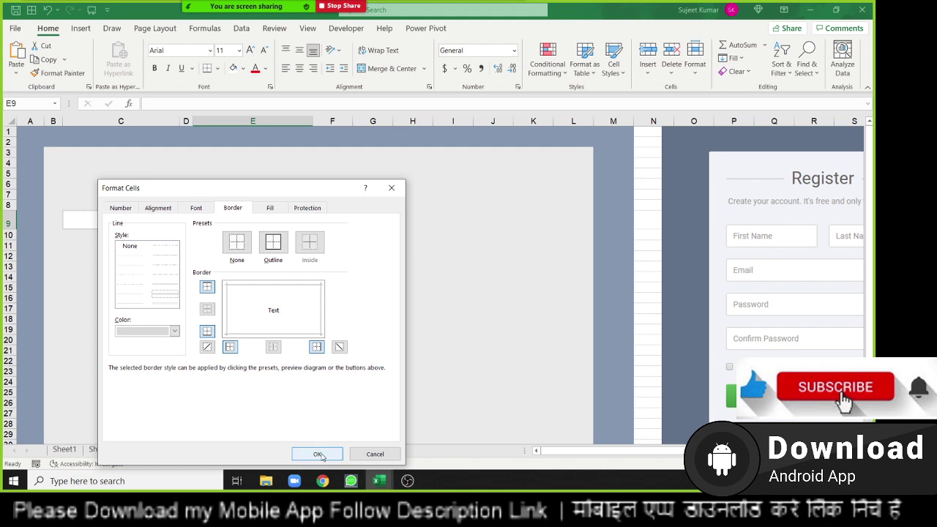
left_click(320, 455)
left_click(233, 308)
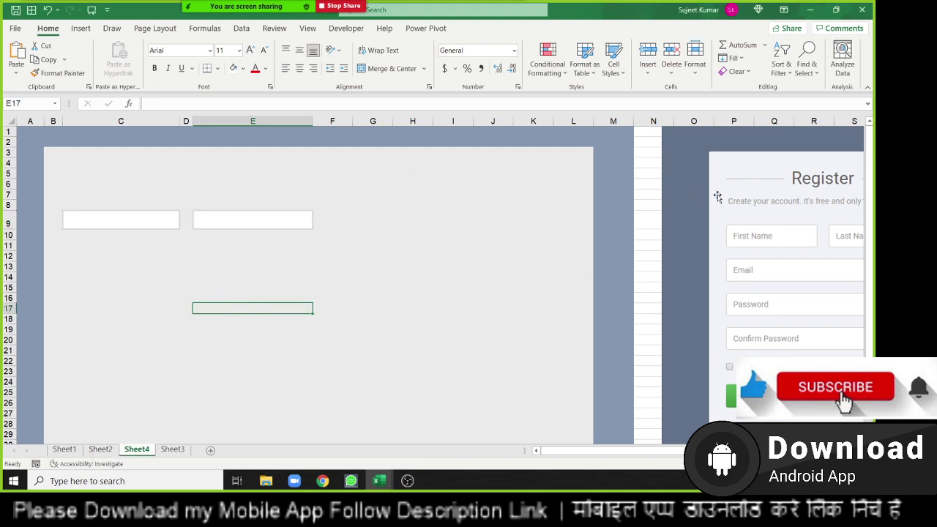
left_click_drag(722, 144, 644, 141)
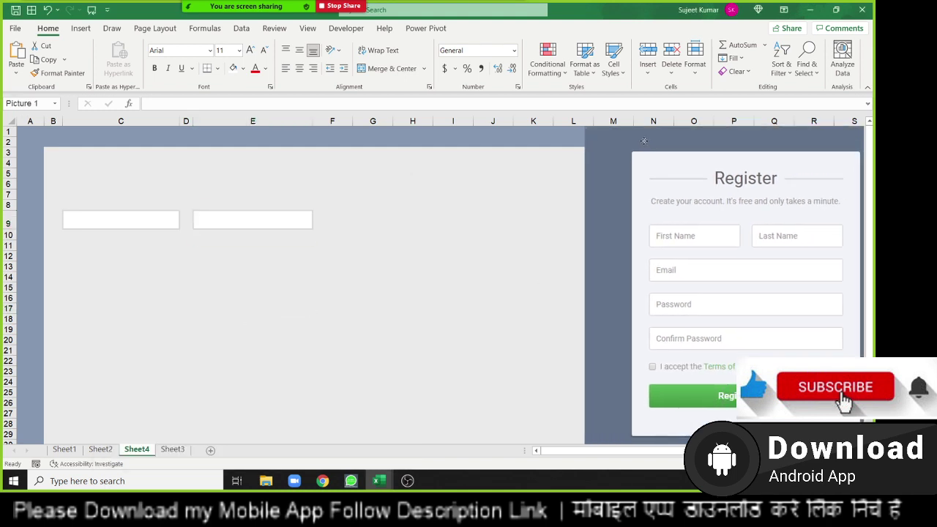
Delete columns G through L and move the Register picture to columns K–R.
left_click(375, 123)
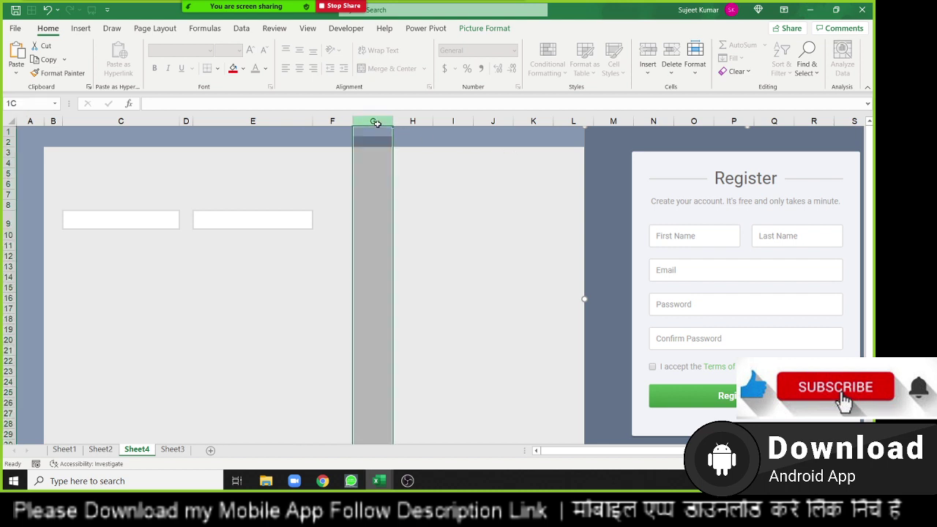
left_click_drag(376, 123, 537, 112)
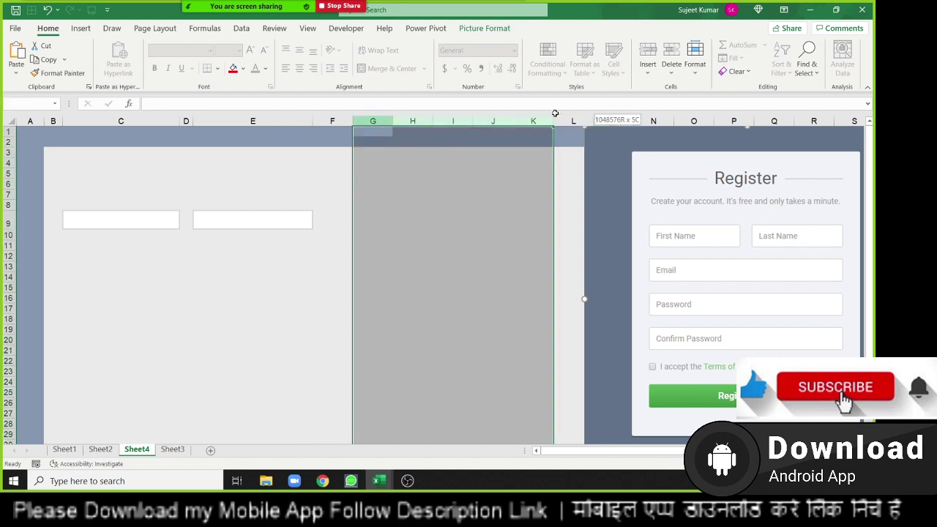
left_click_drag(545, 111, 556, 116)
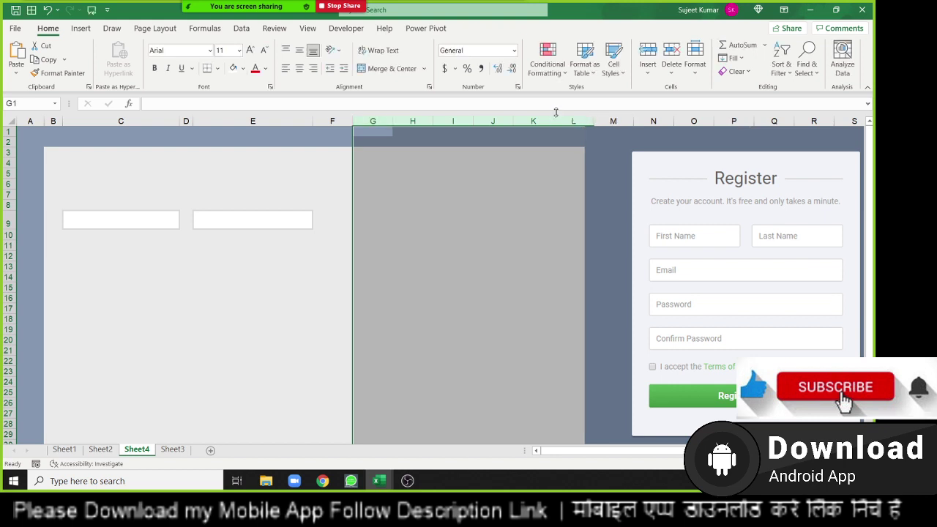
key("ctrl+minus")
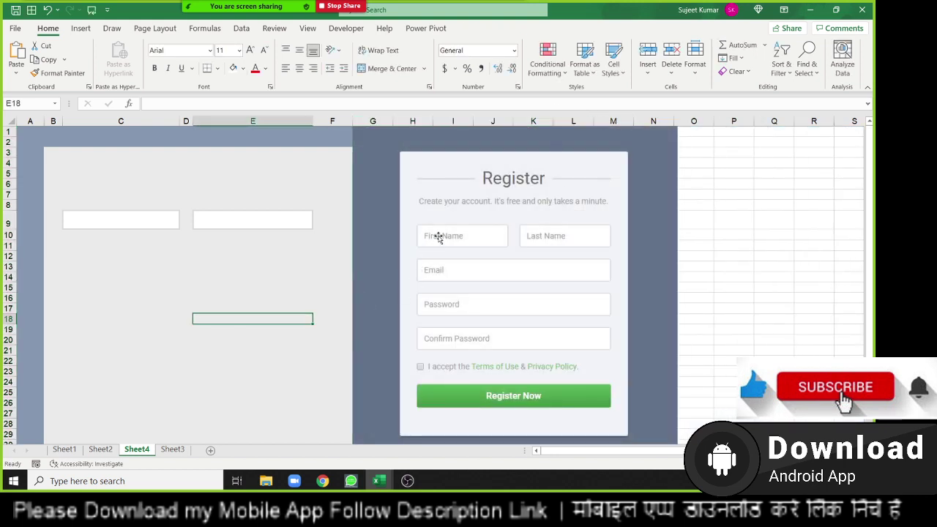
left_click_drag(392, 163, 536, 159)
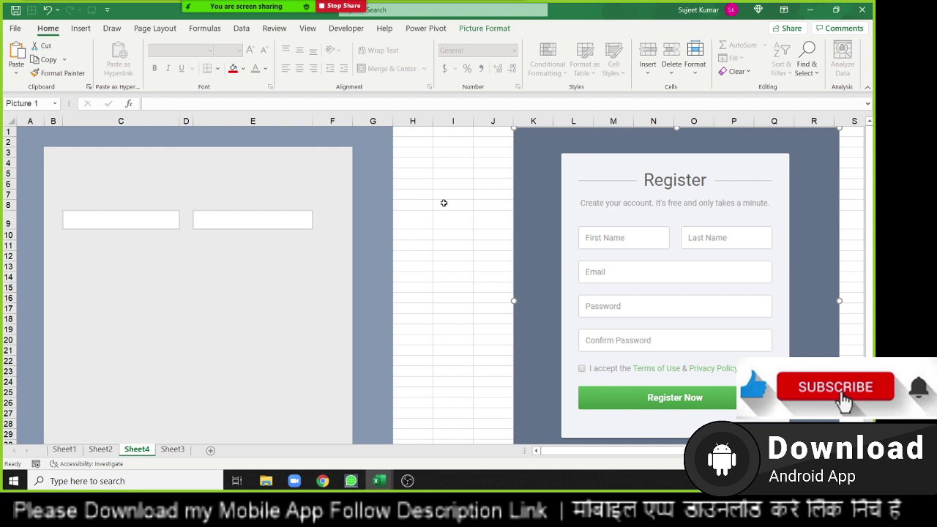
Make row 12 taller and fill C12:E12 white.
left_click(69, 252)
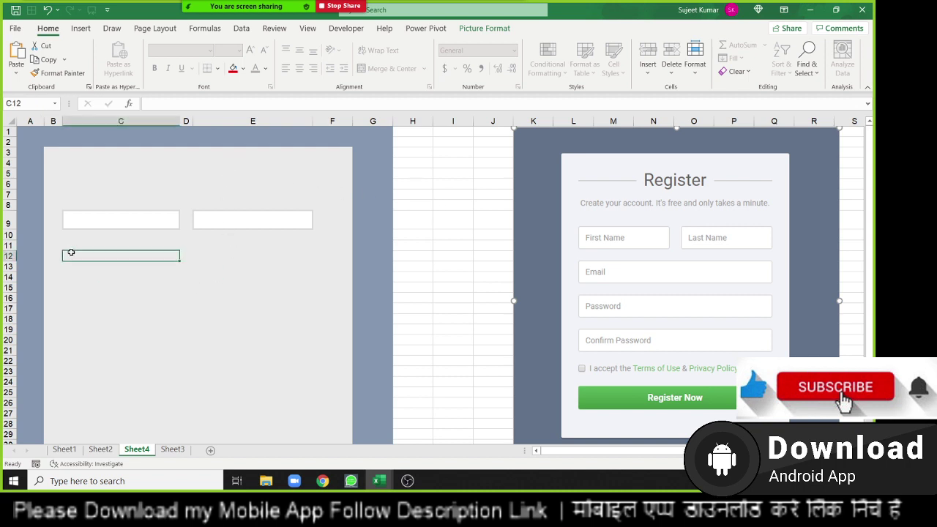
left_click_drag(12, 261, 24, 271)
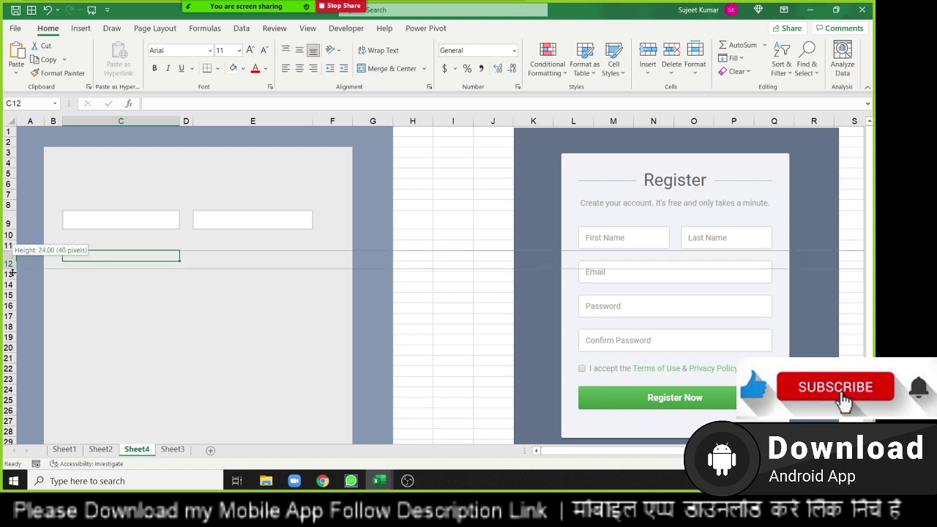
left_click_drag(126, 270, 246, 273)
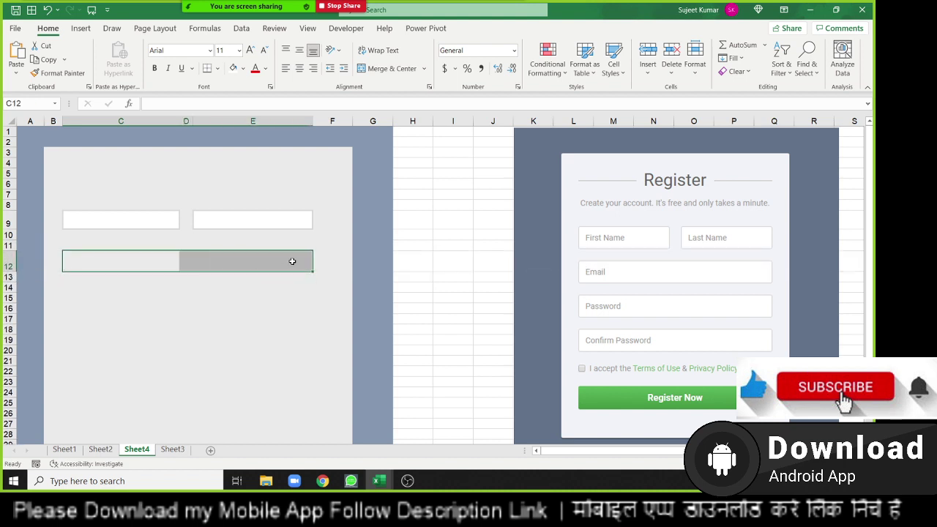
left_click(235, 68)
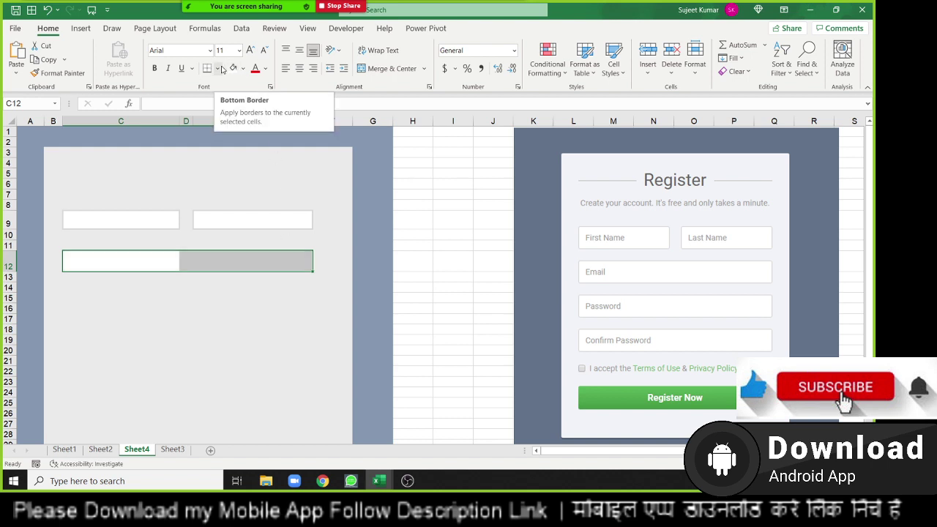
Outline C12:E12 with a thicker light grey border on top, left, right and bottom.
left_click(218, 68)
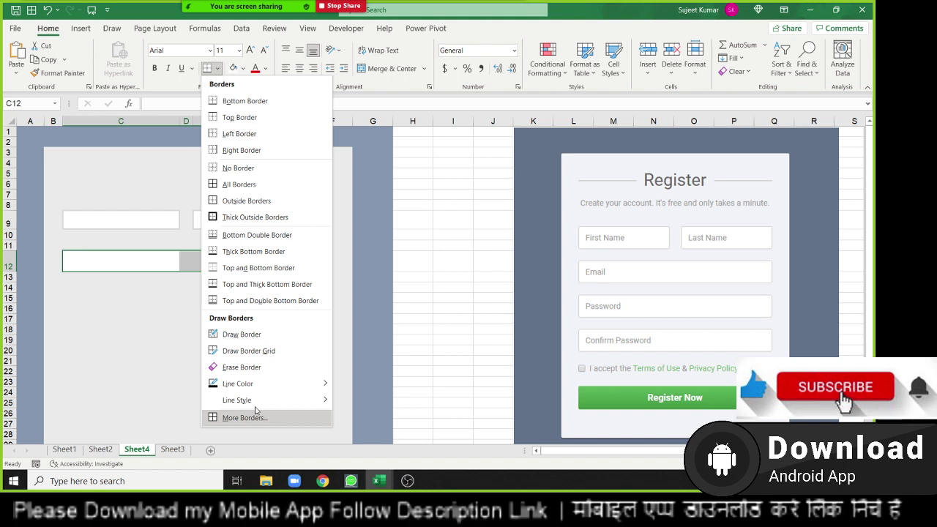
left_click(518, 86)
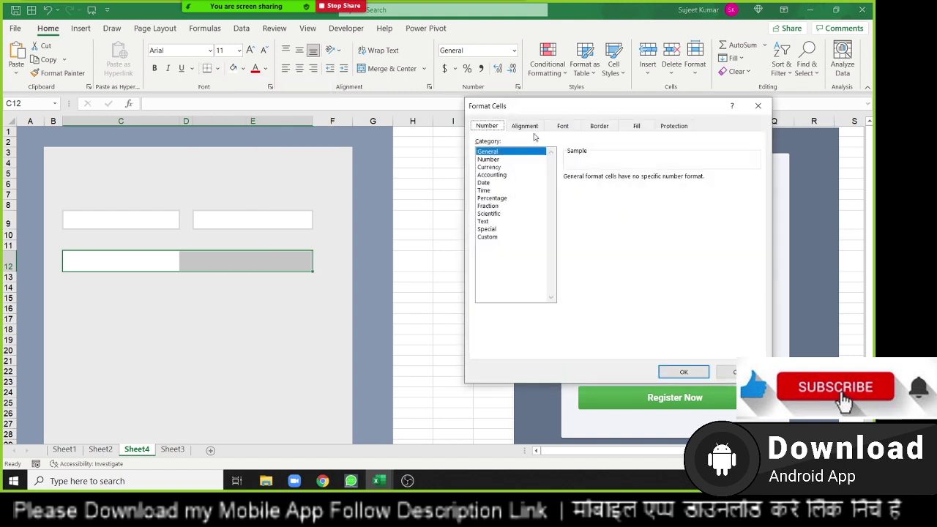
left_click(603, 129)
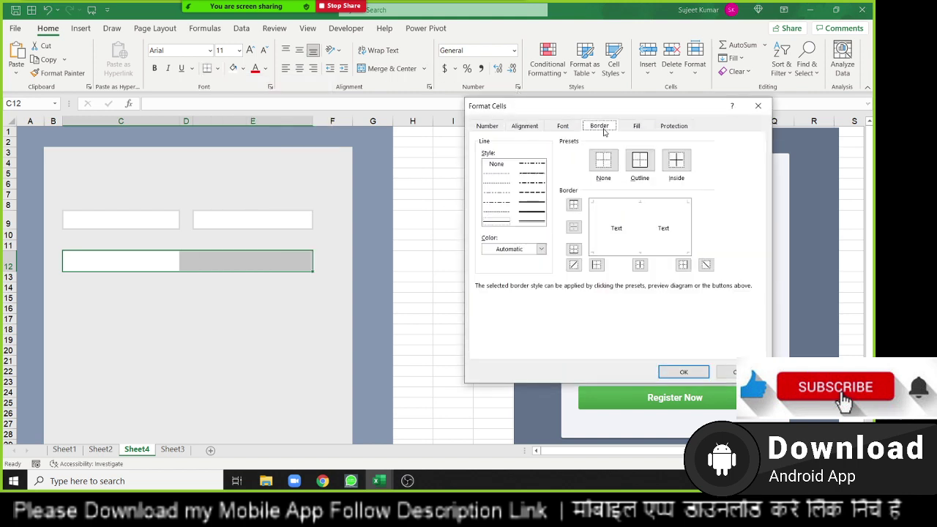
left_click(532, 213)
left_click(522, 250)
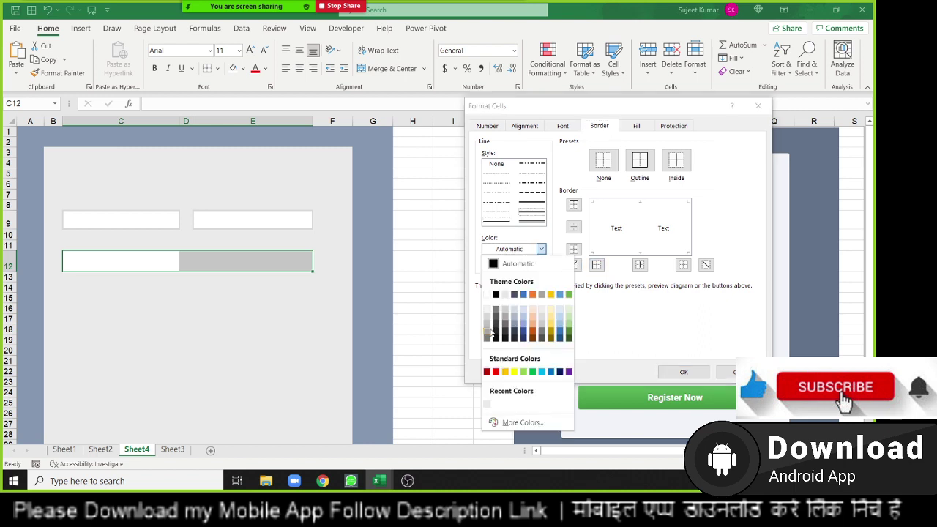
left_click(487, 320)
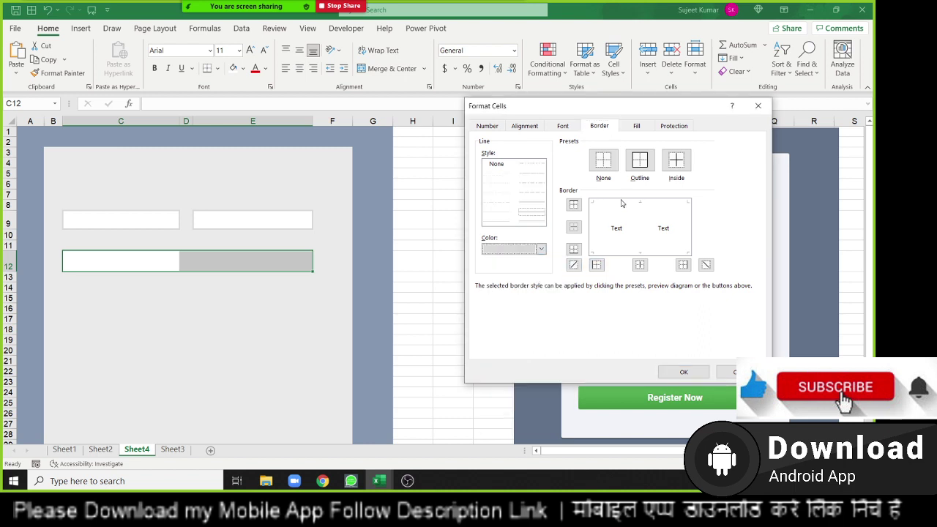
left_click(622, 202)
left_click(596, 224)
left_click(687, 221)
left_click(640, 252)
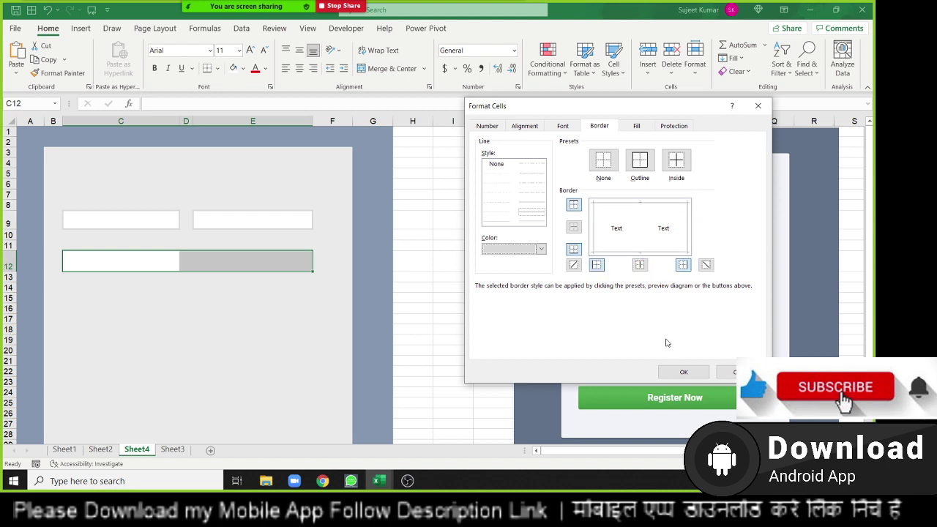
left_click(684, 371)
left_click(224, 323)
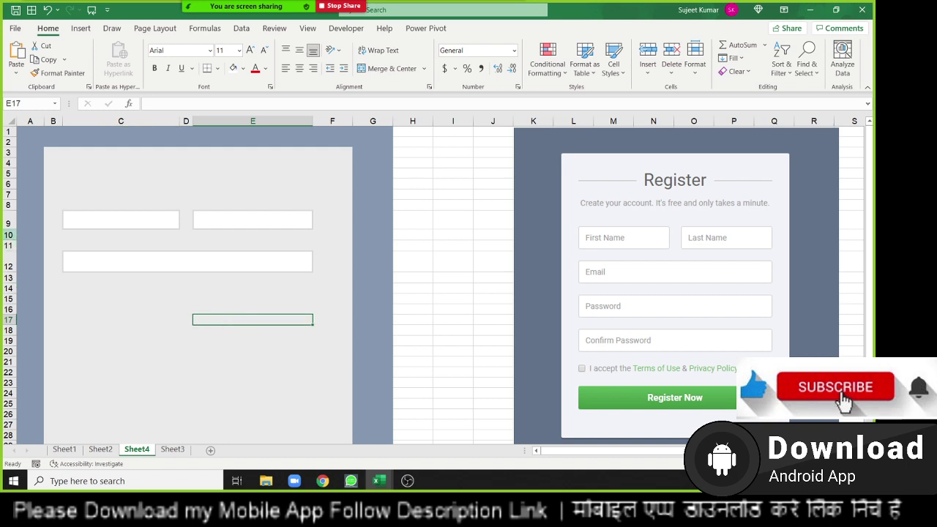
Adjust the heights of rows 10 and 11 to even out the spacing.
left_click(7, 246)
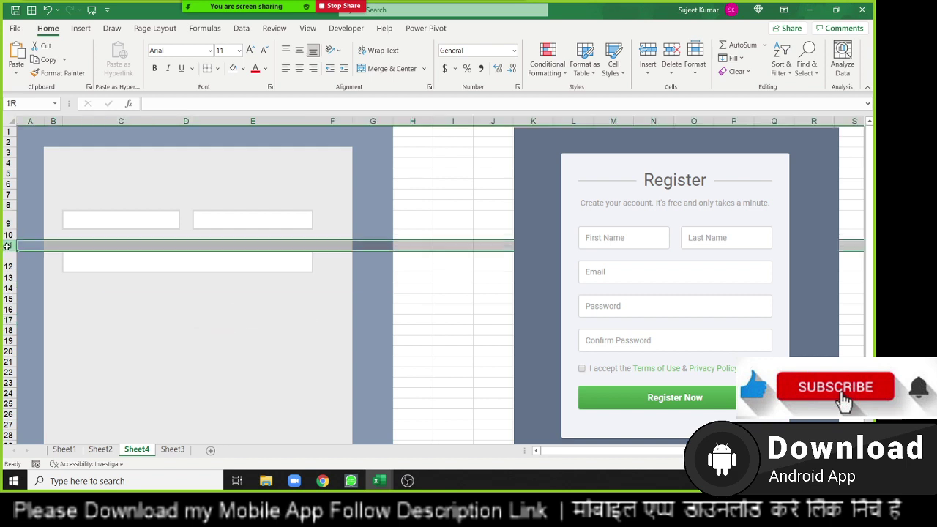
left_click_drag(5, 250, 6, 261)
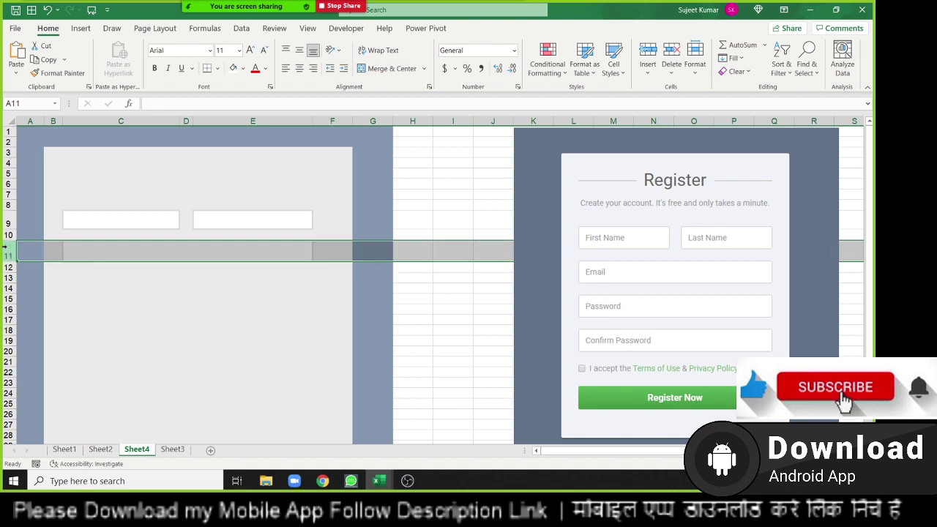
left_click(63, 308)
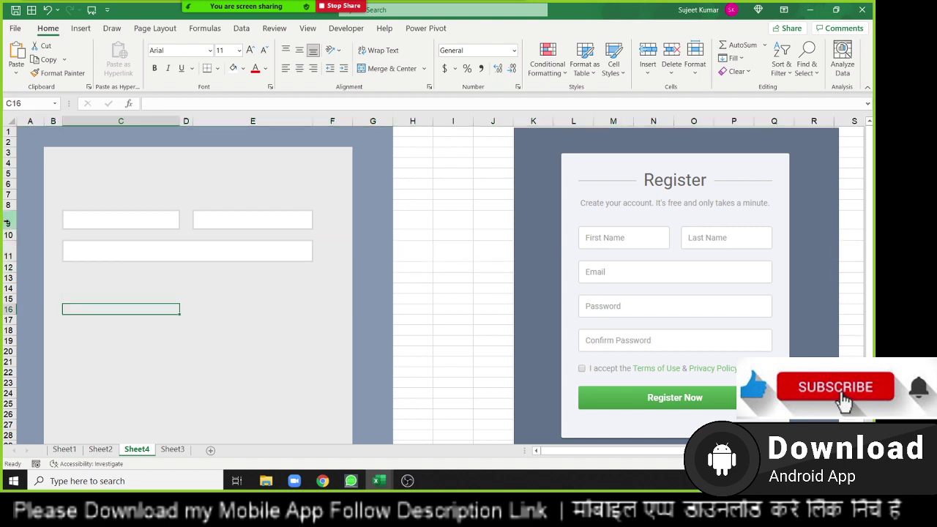
left_click_drag(12, 241, 12, 238)
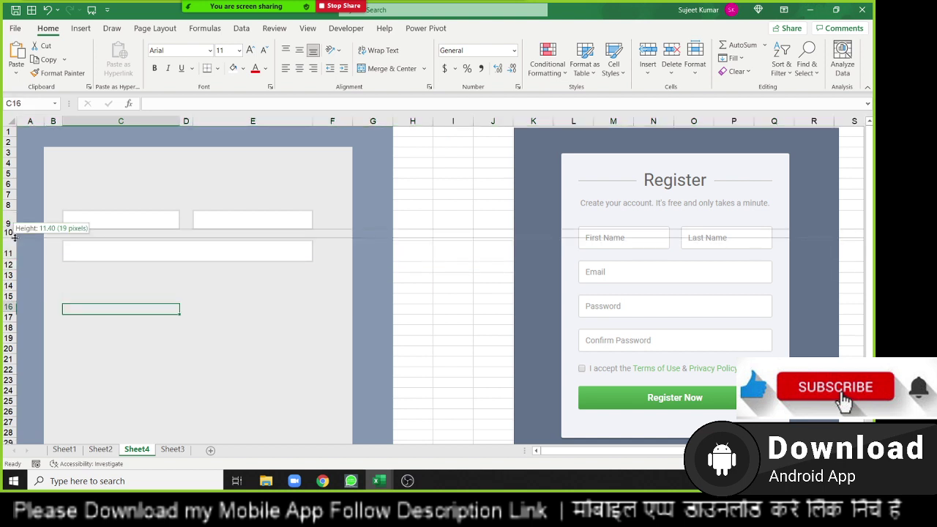
left_click(187, 292)
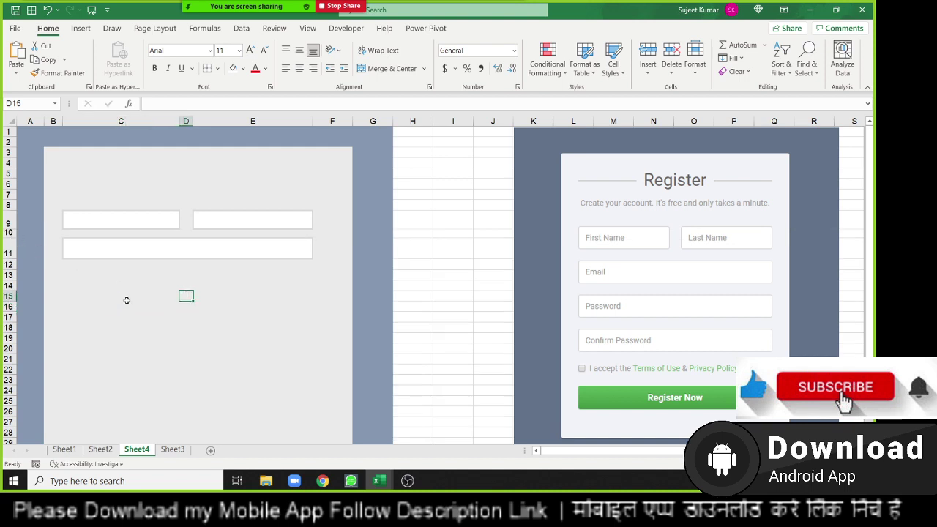
left_click_drag(15, 239, 14, 244)
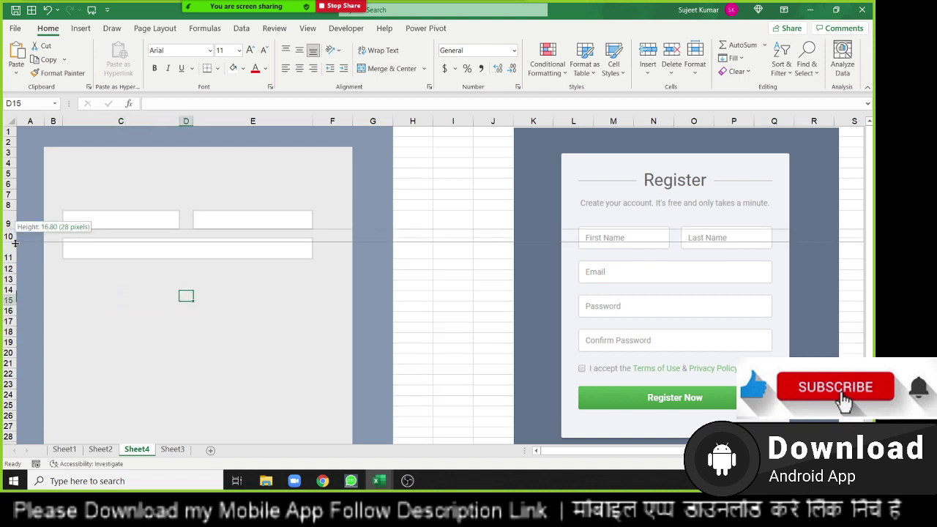
left_click(9, 279)
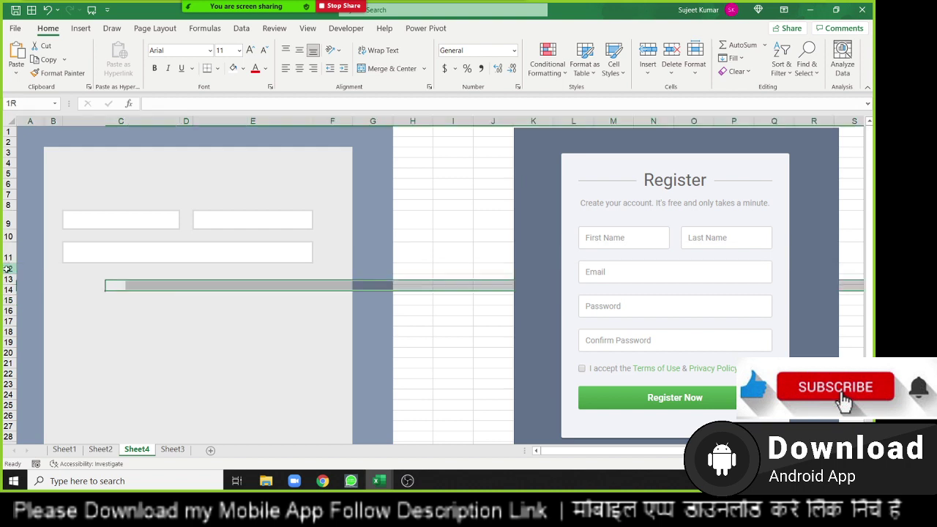
left_click(9, 268)
Copy the wide box C11:E11 into row 13 and make row 13 taller.
left_click(90, 255)
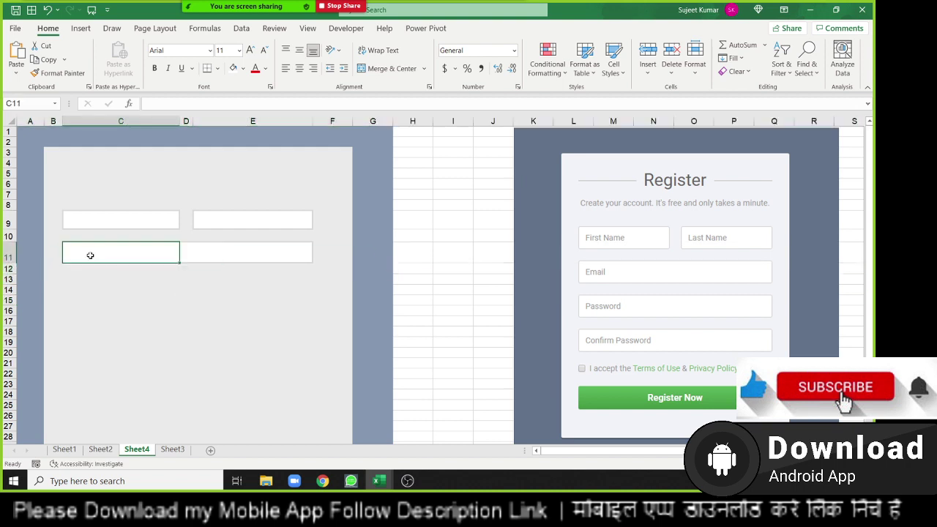
key("shift+Right")
key("shift+Right")
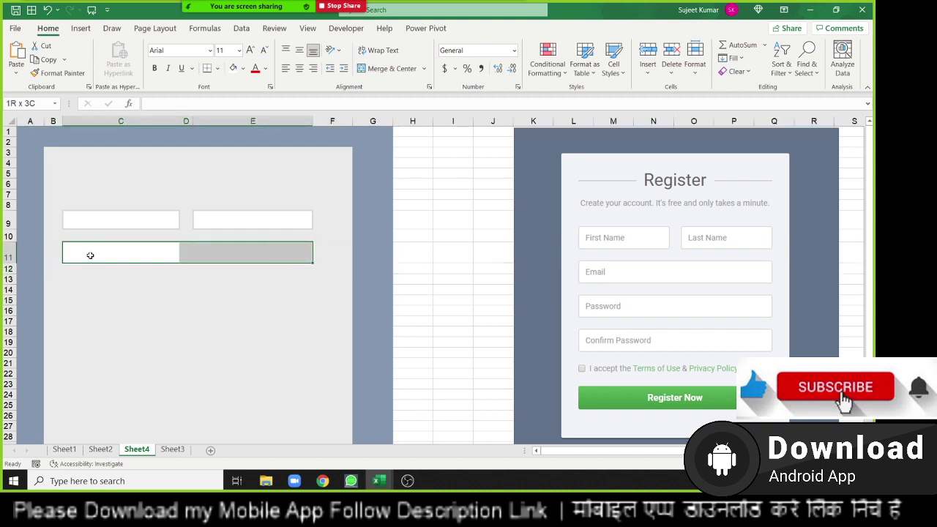
key("shift+Left")
key("shift+Right")
key("ctrl+c")
key("Down")
key("Down")
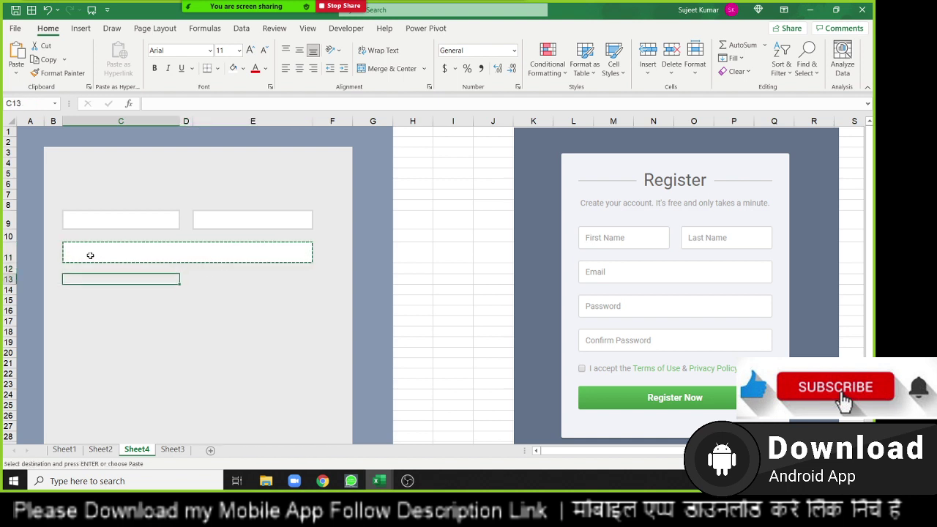
key("ctrl+v")
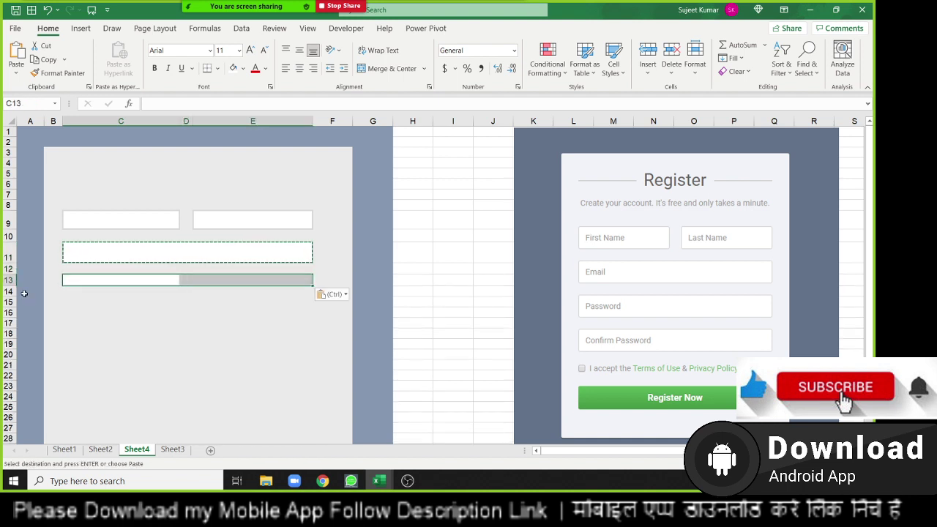
left_click_drag(14, 286, 13, 293)
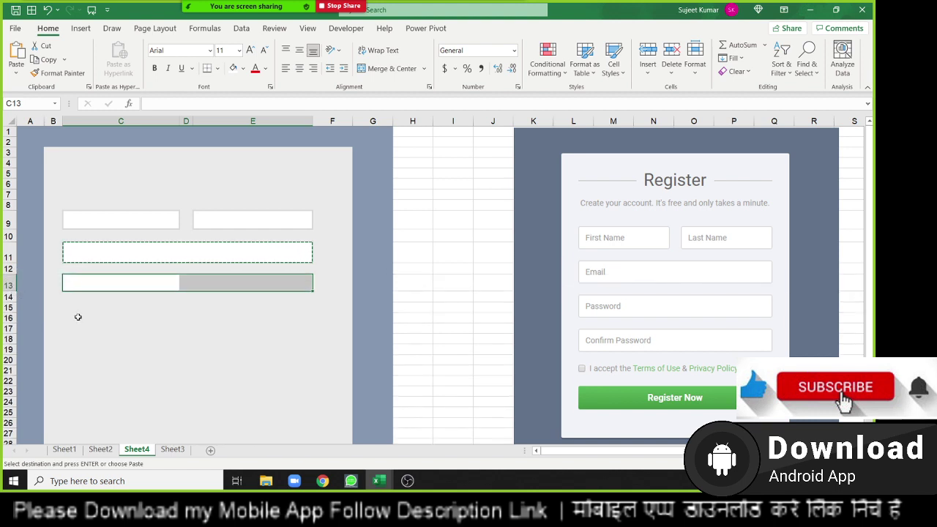
Paste another wide box into row 15 and heighten row 15 to match.
left_click(9, 296)
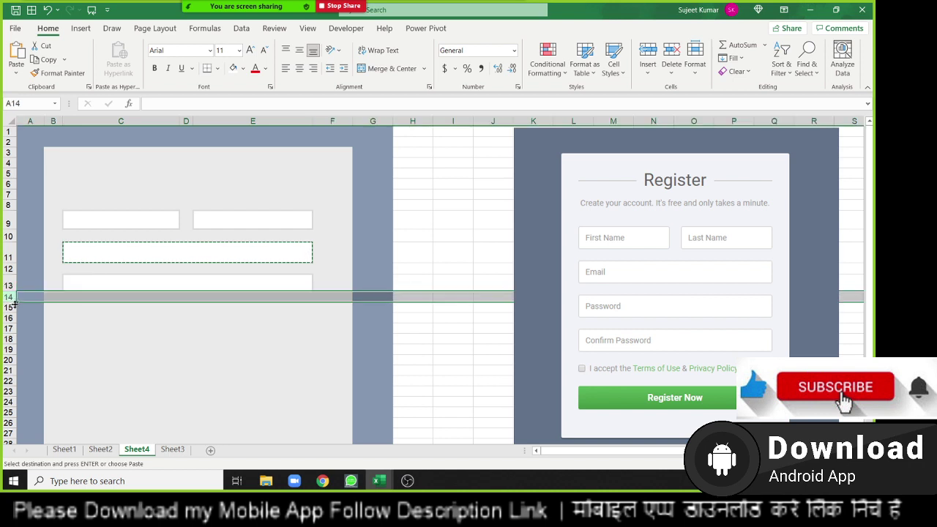
left_click(9, 307)
left_click(66, 307)
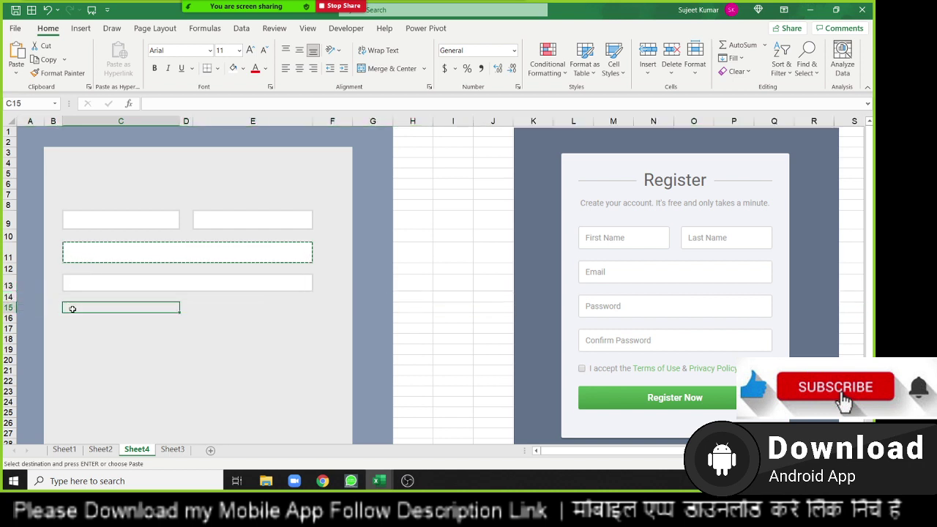
key("ctrl+v")
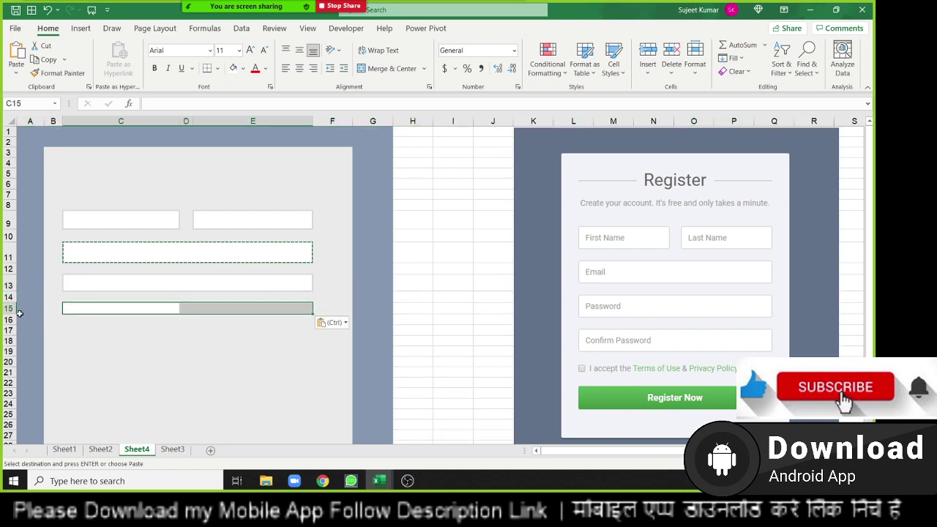
left_click_drag(8, 313, 8, 318)
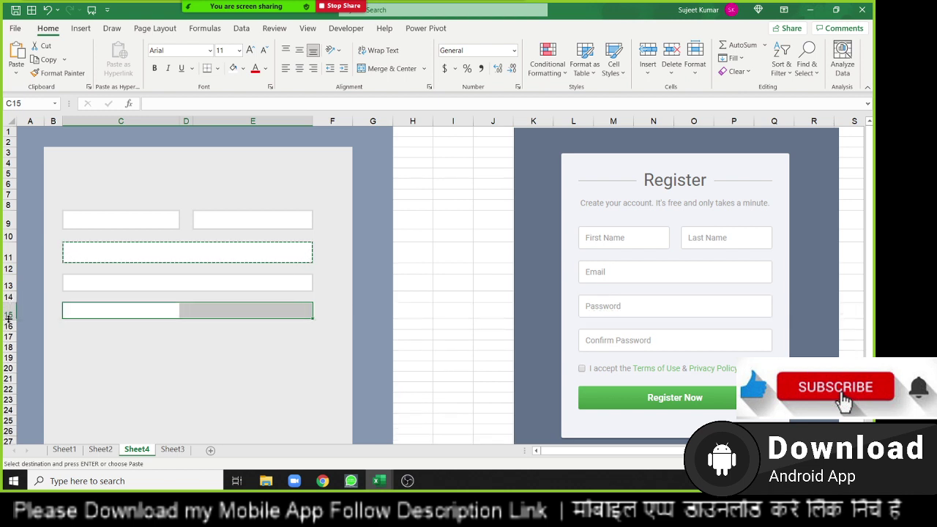
left_click(104, 346)
scroll(125, 359, "down", 2)
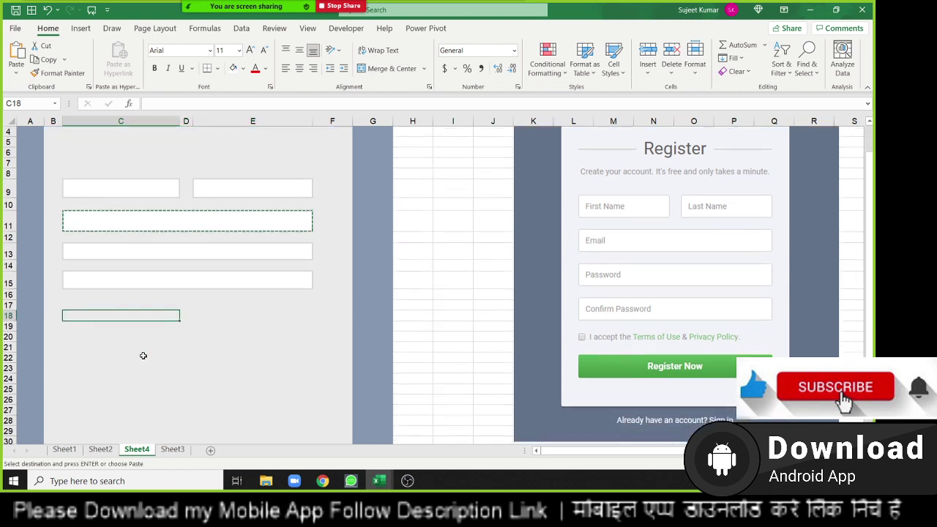
Delete the extra rows below the form, insert a blank row at 18, and show the Developer tab.
mouse_move(8, 284)
left_mouse_down()
mouse_move(8, 391)
mouse_move(8, 284)
left_mouse_up()
key("ctrl+minus")
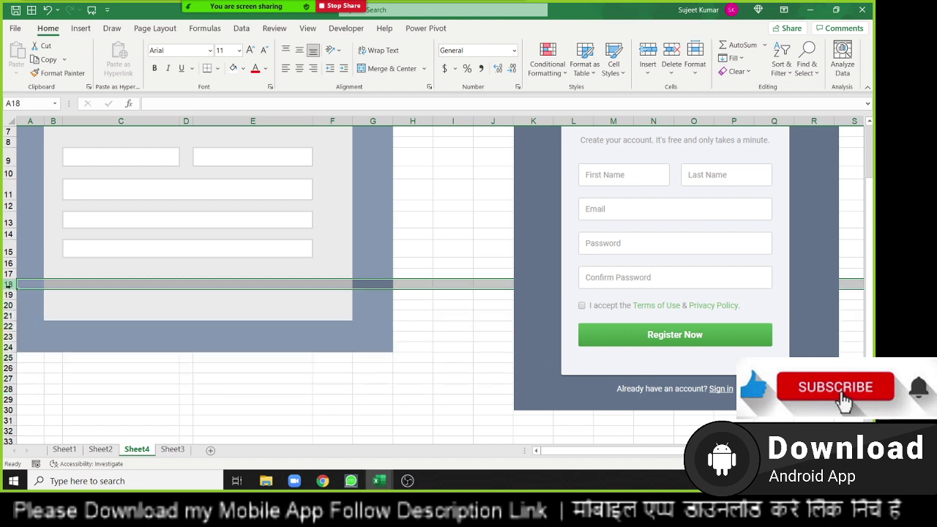
key("ctrl+plus")
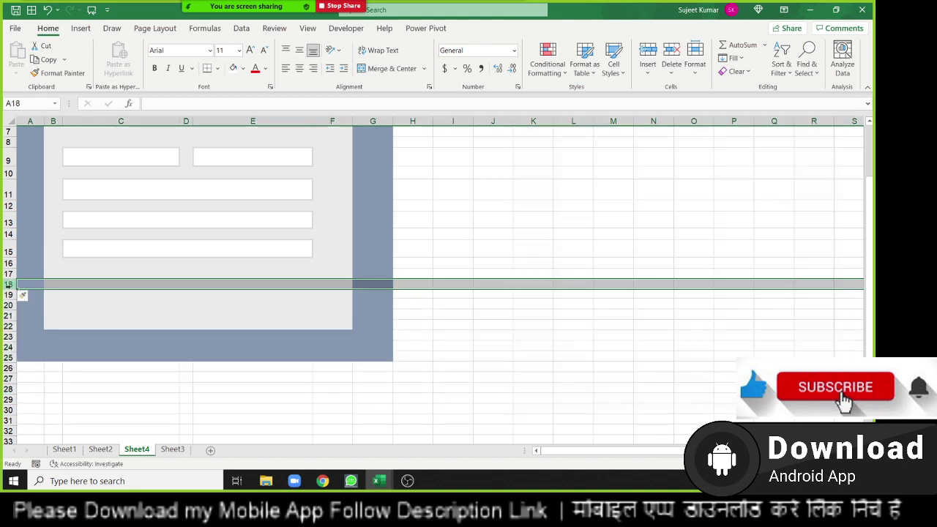
left_click(115, 326)
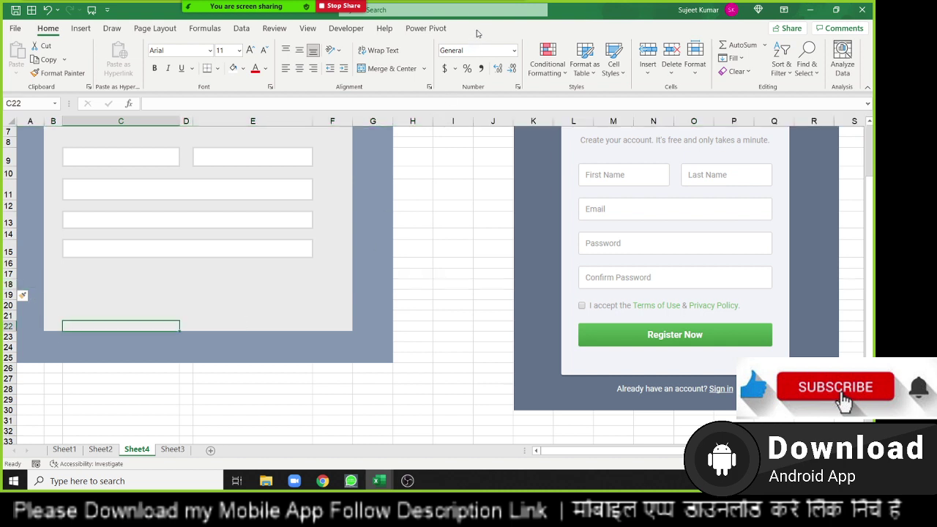
left_click(92, 293)
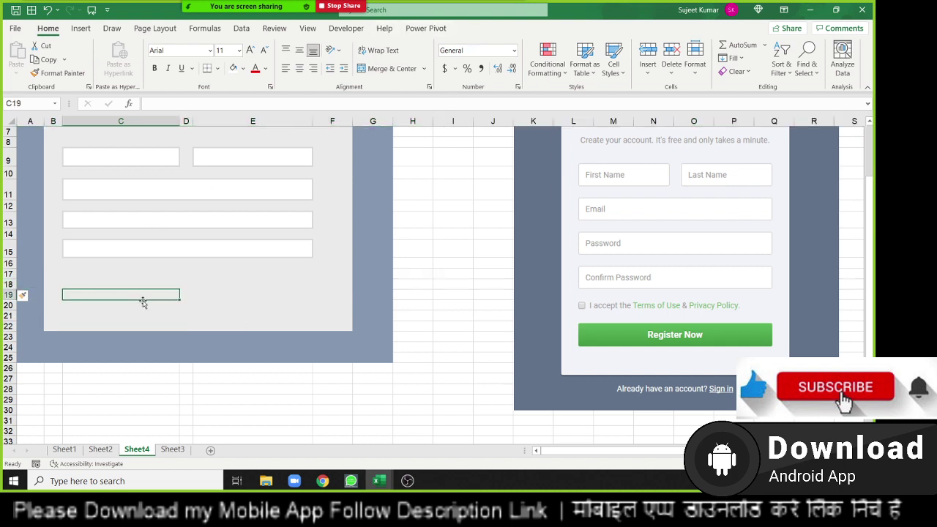
left_click(205, 286)
left_click(359, 32)
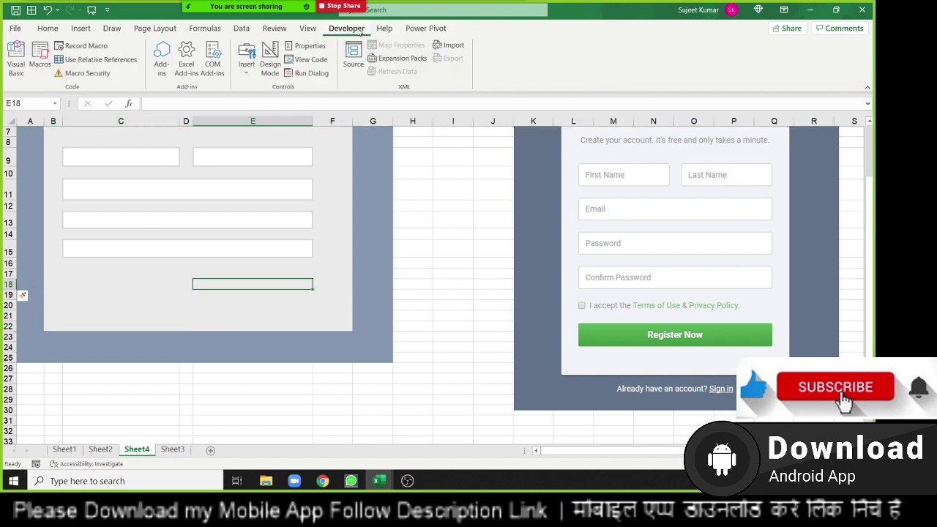
Draw a form check box below the four input boxes.
left_click(247, 73)
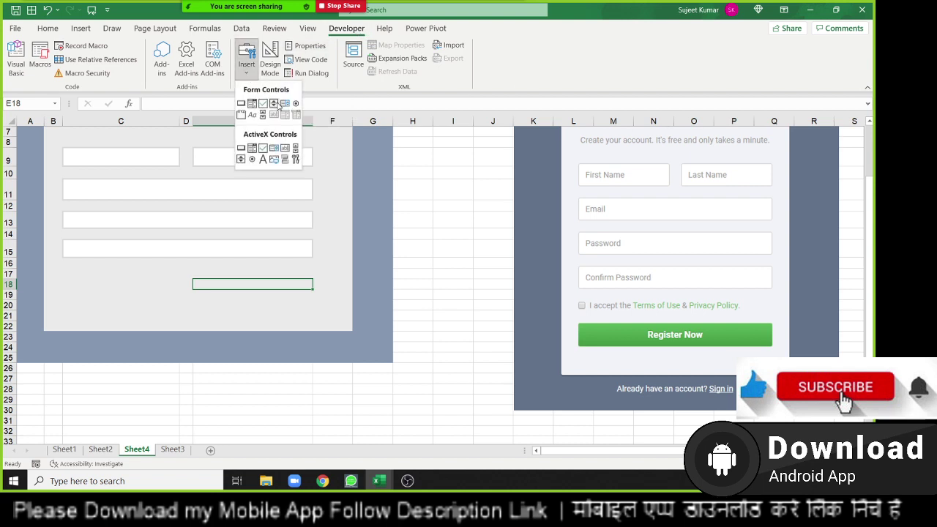
left_click(263, 103)
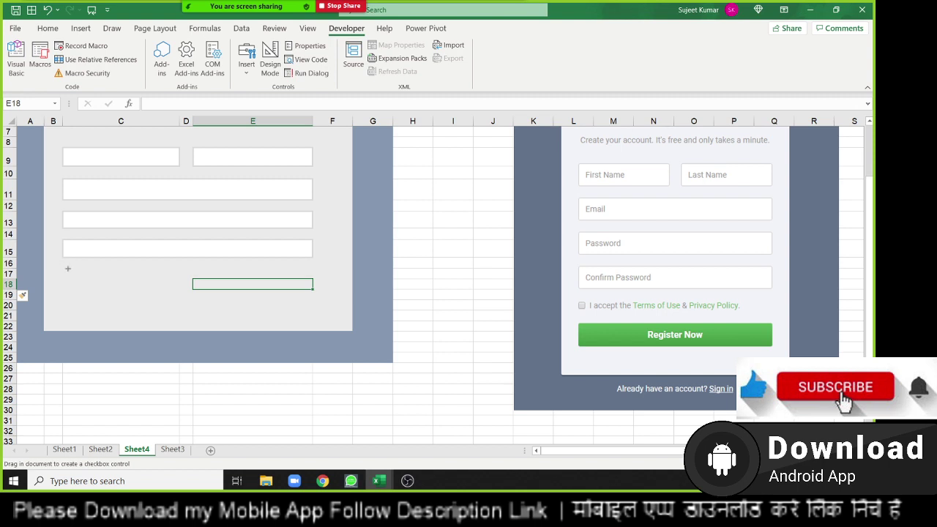
mouse_move(67, 268)
left_mouse_down()
mouse_move(87, 286)
mouse_move(325, 280)
left_mouse_up()
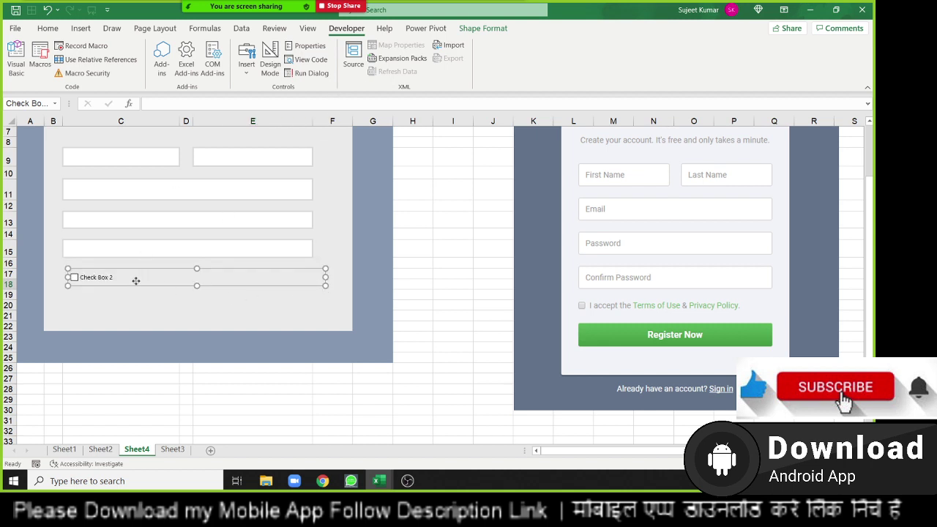
Turn on 3-D shading for the check box, then test ticking it.
right_click(136, 281)
left_click(176, 409)
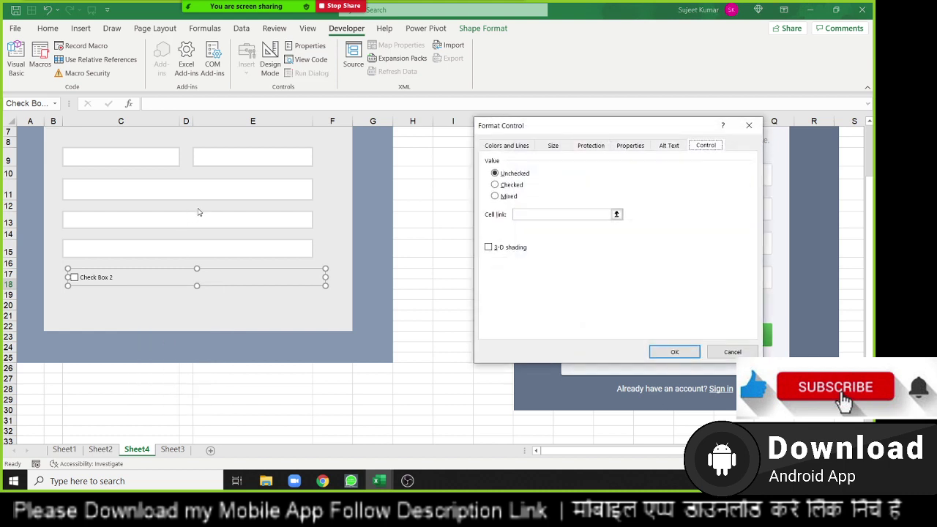
left_click(488, 247)
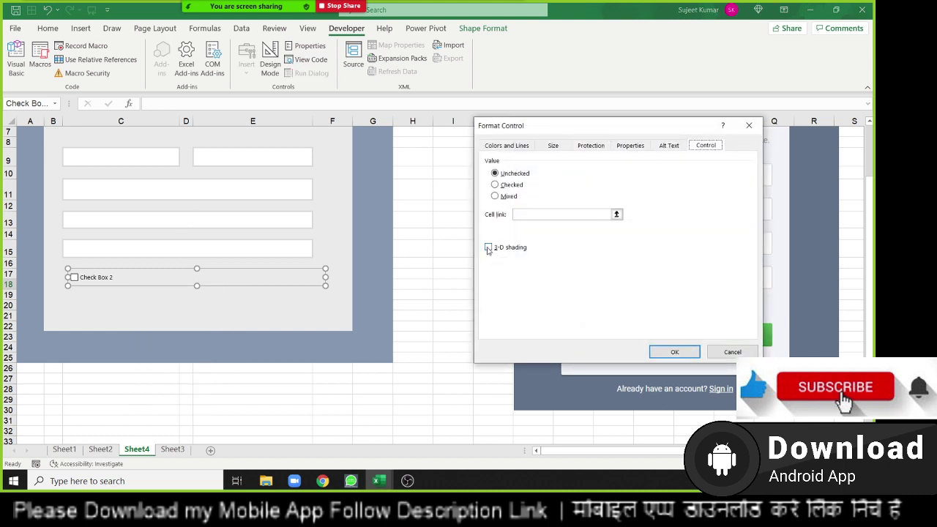
left_click(674, 352)
left_click(97, 305)
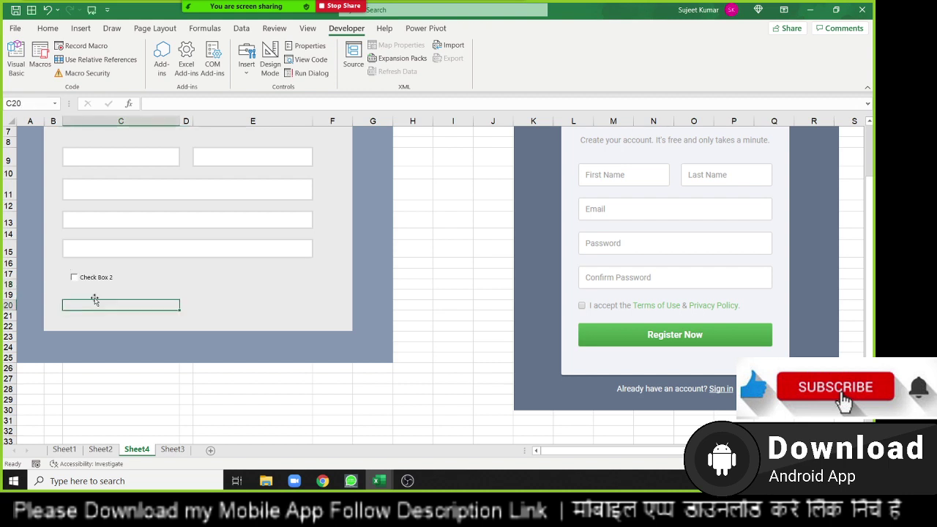
left_click(97, 281)
Replace the check box label with 'I accept the Term of Use & Privacy Policy'.
right_click(98, 283)
left_click(131, 338)
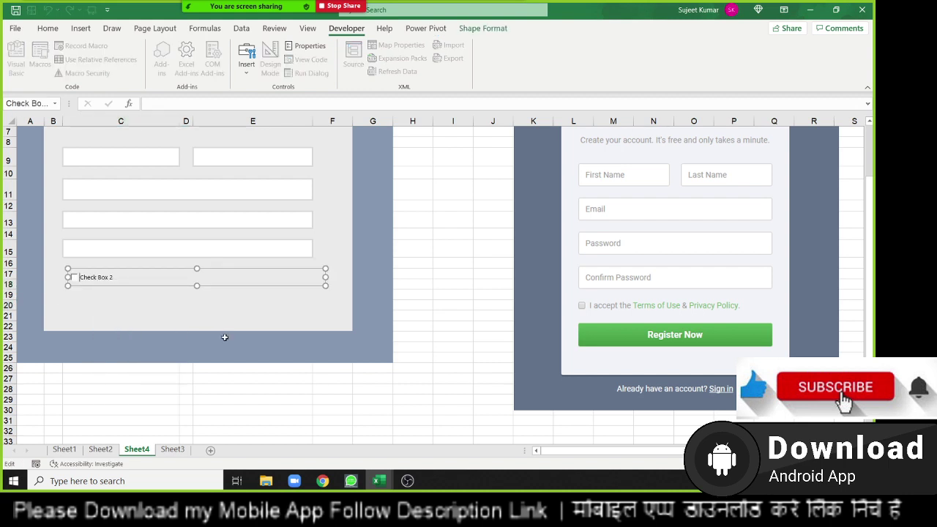
key("Delete")
key("Delete")
key("Delete")
key("Delete")
type("I a")
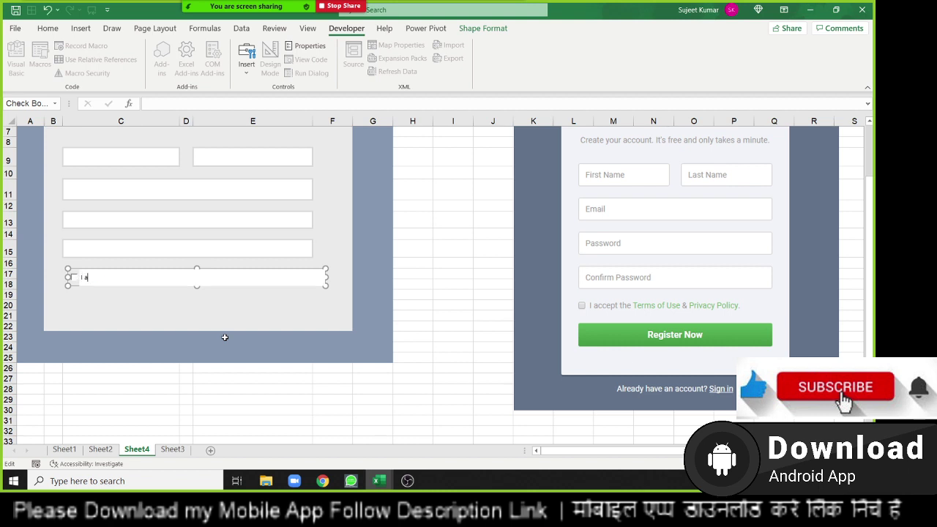
type("ccept the Term of Use & Privacy")
type(" Policy")
left_click(136, 293)
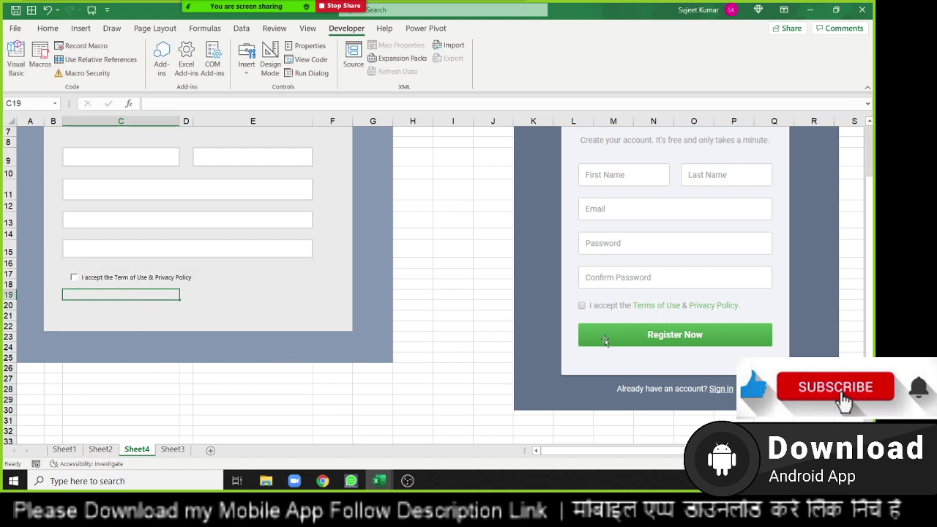
Draw a rectangle shape below the terms check box.
left_click(80, 28)
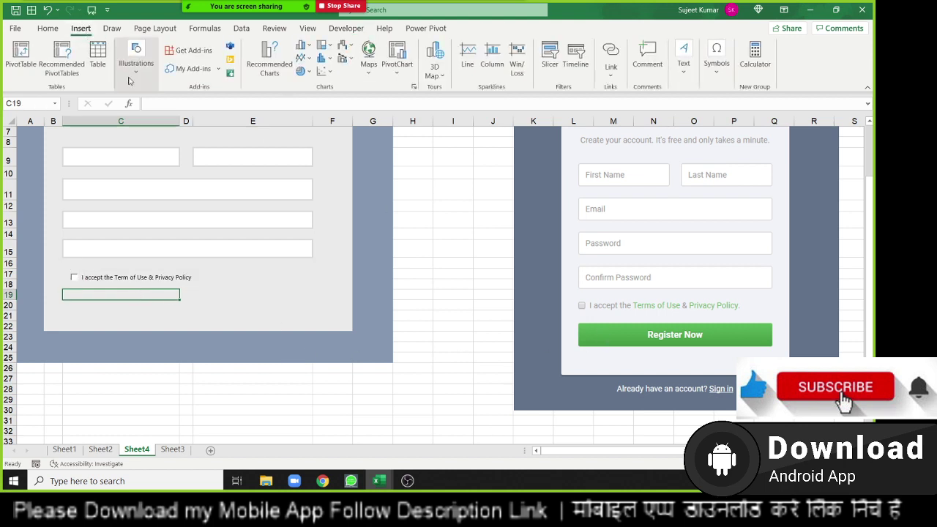
left_click(144, 72)
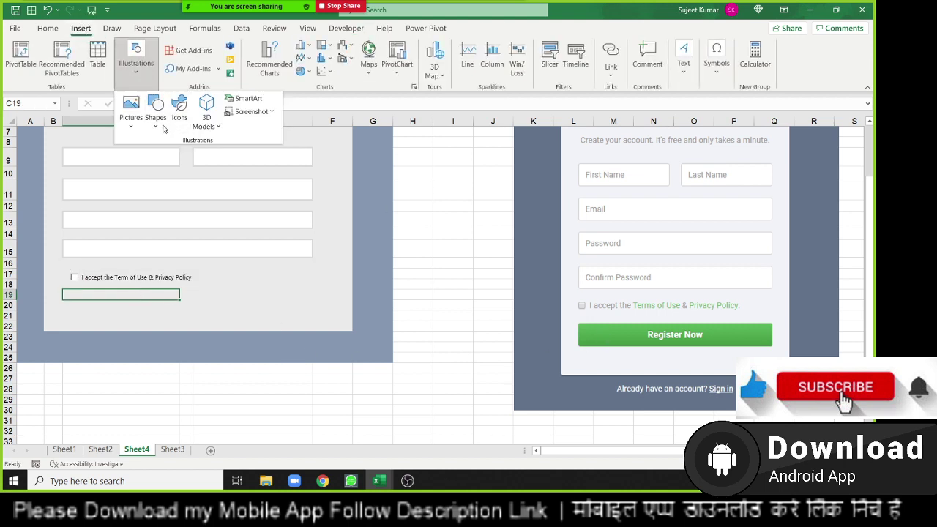
left_click(164, 129)
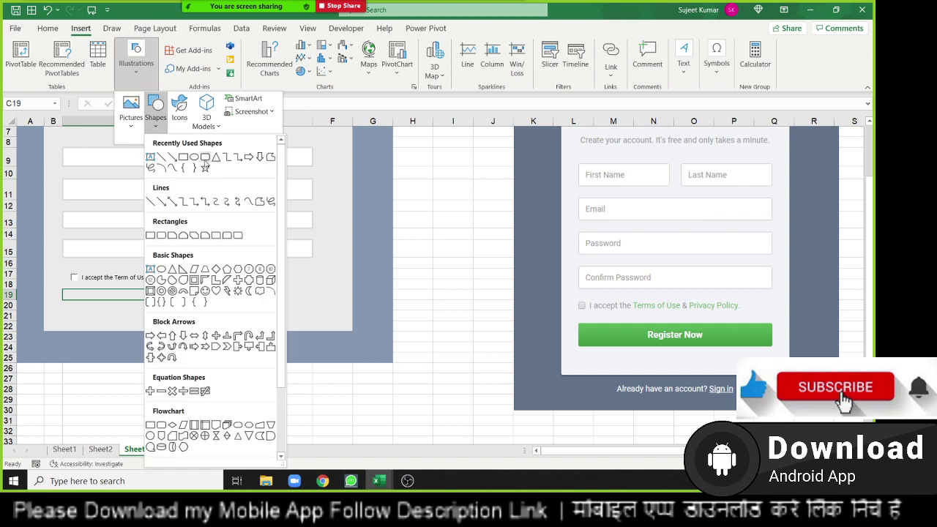
left_click(204, 158)
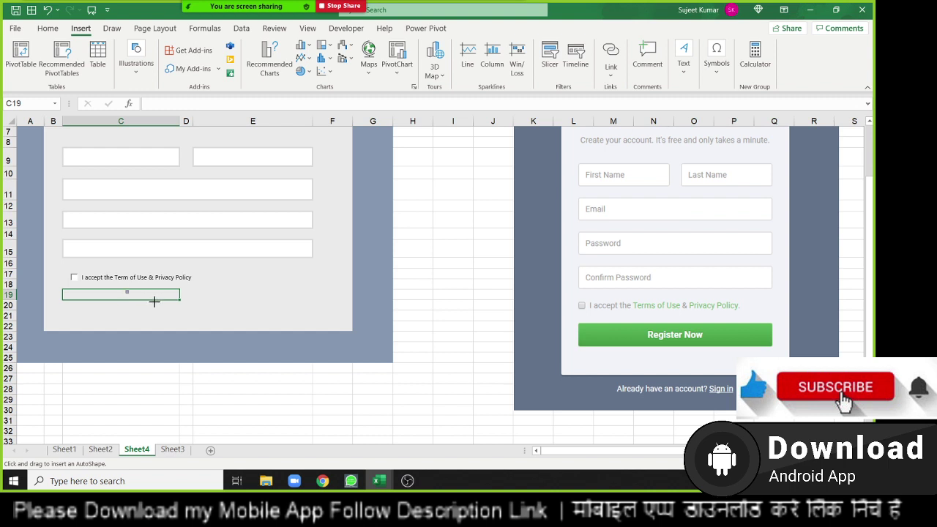
left_click_drag(155, 301, 261, 323)
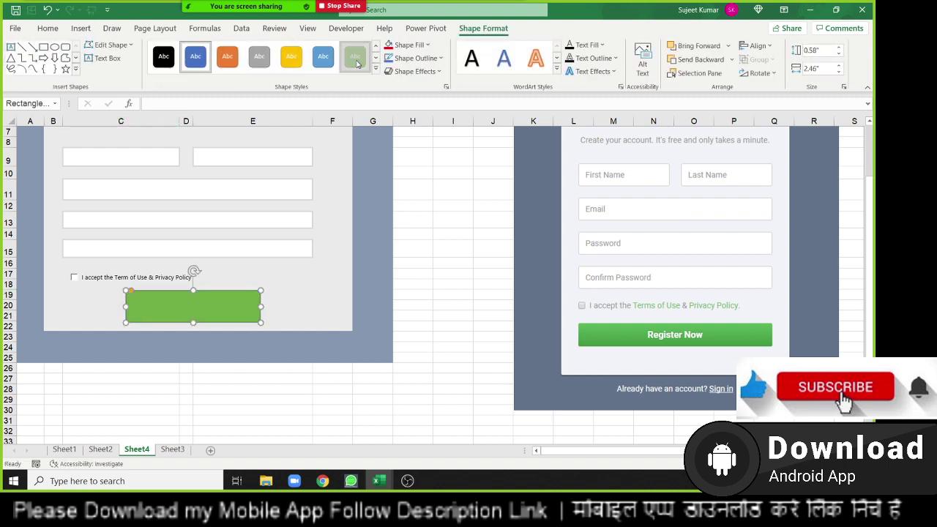
Give the rectangle a green style, make it shorter and stretch it across the form width.
left_click(356, 62)
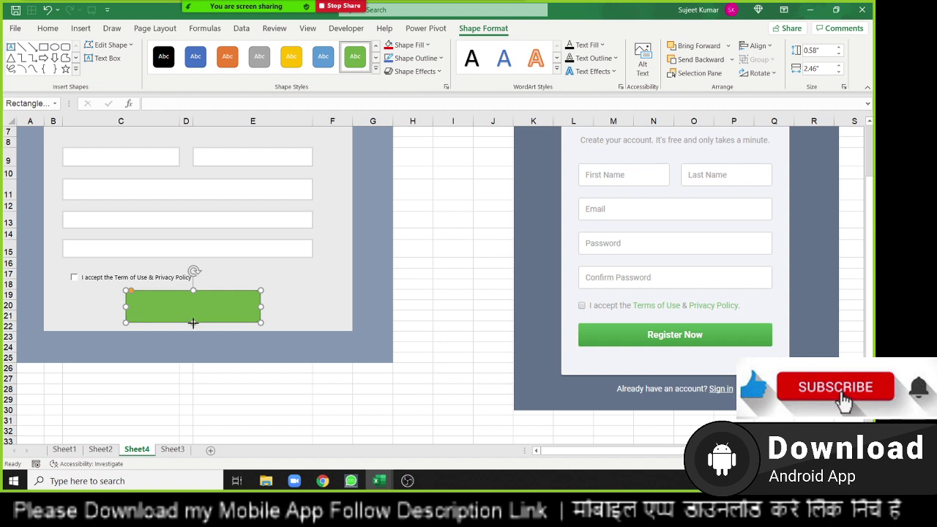
left_click_drag(193, 323, 193, 315)
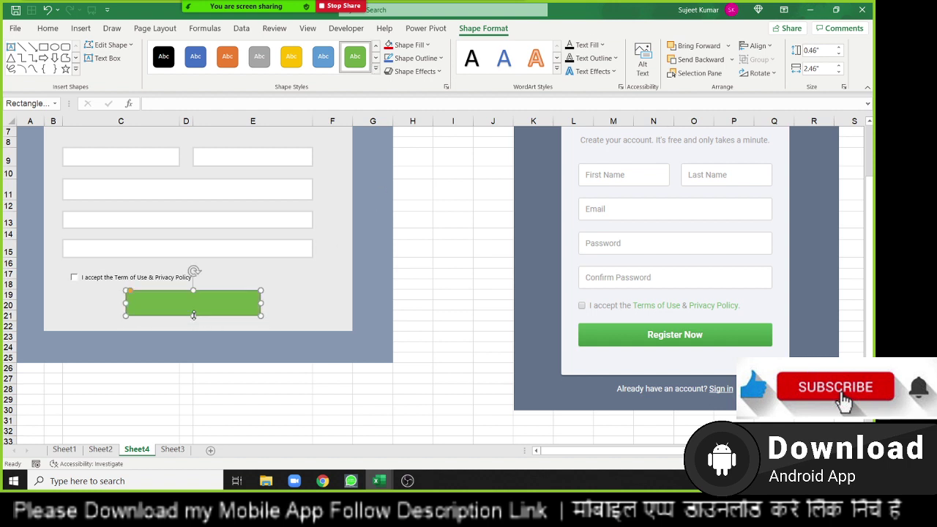
left_click_drag(126, 303, 73, 305)
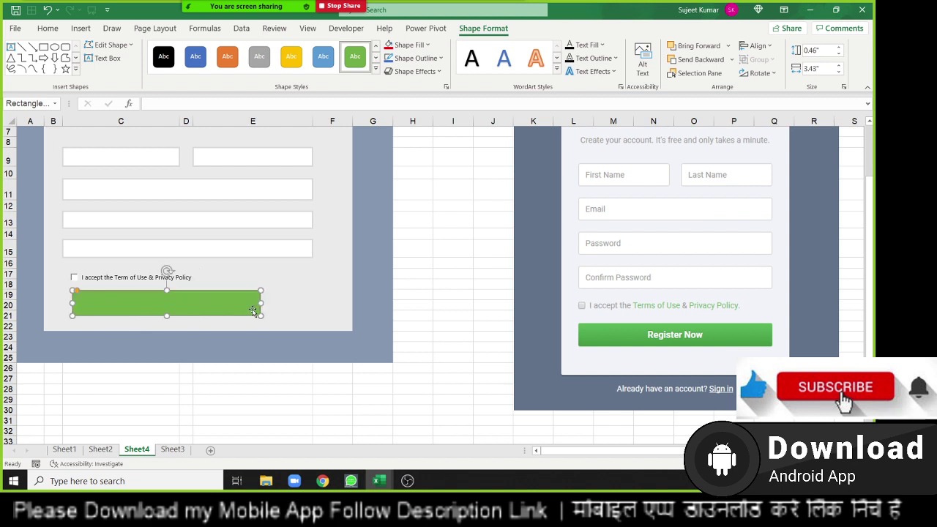
left_click_drag(260, 303, 303, 305)
type("Regis")
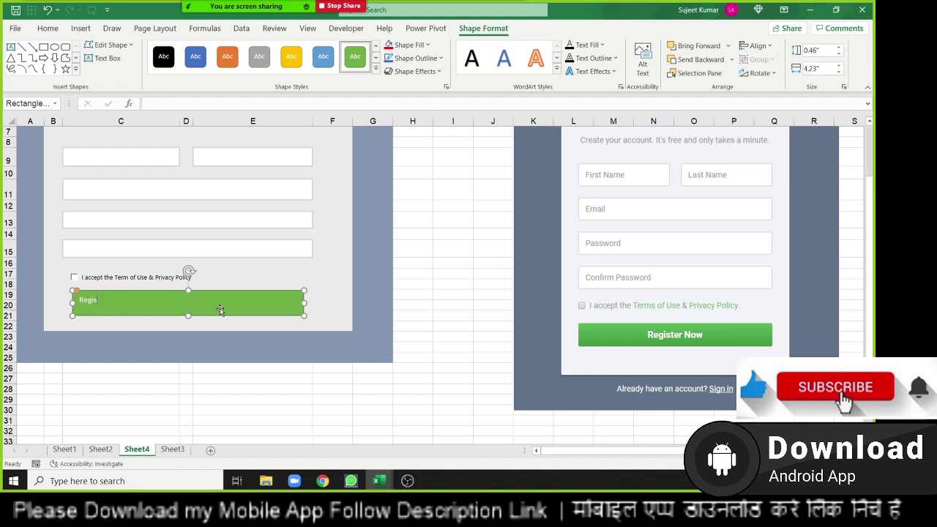
Finish the 'Register Now' label and make it centred, middle-aligned, size 20 and bold.
type("ter Now")
left_click(48, 28)
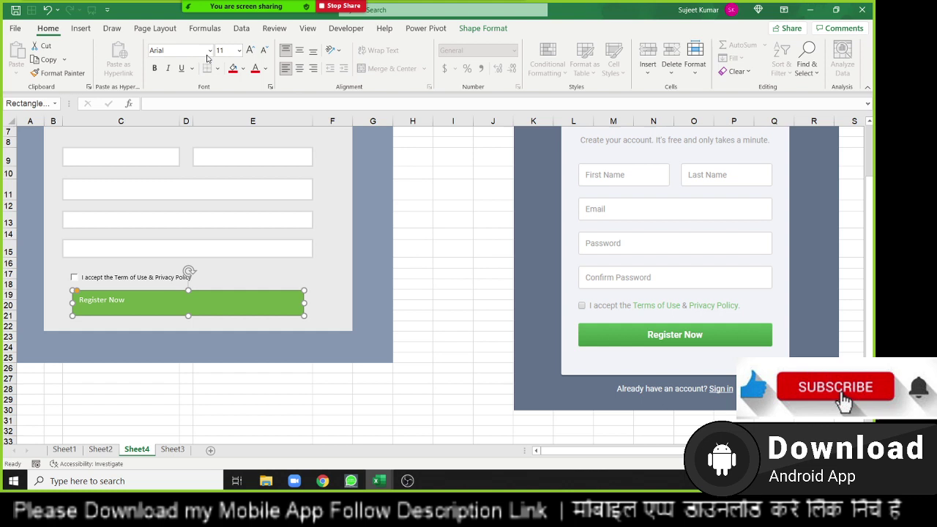
left_click(300, 68)
left_click(300, 50)
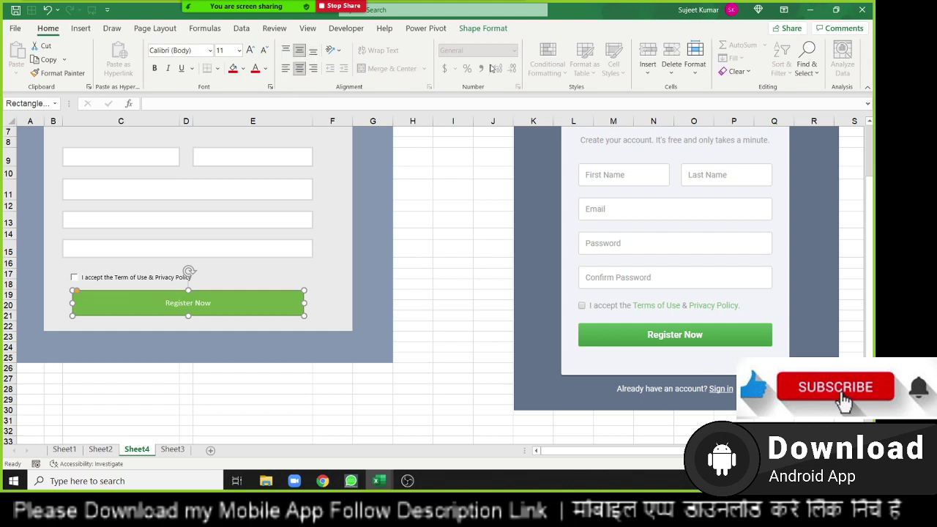
left_click(249, 50)
left_click(248, 50)
left_click(249, 49)
left_click(249, 50)
left_click(248, 50)
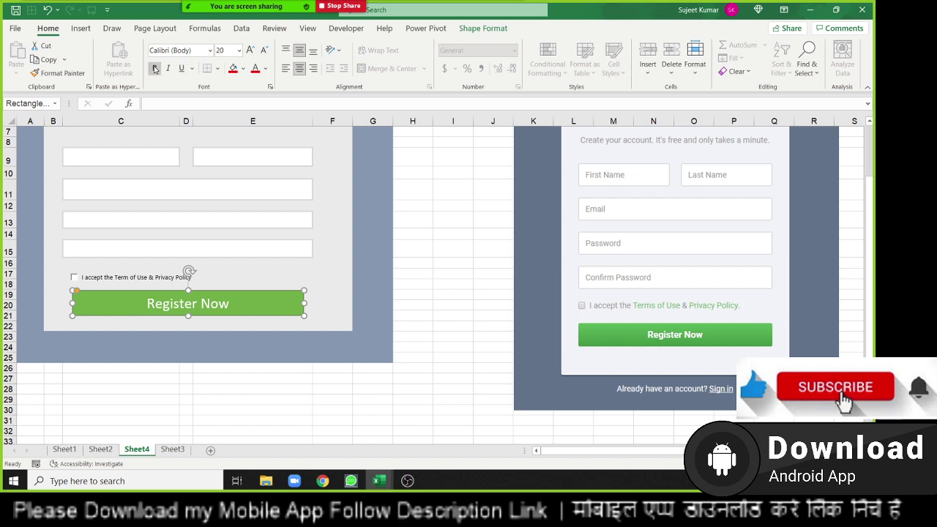
left_click(155, 68)
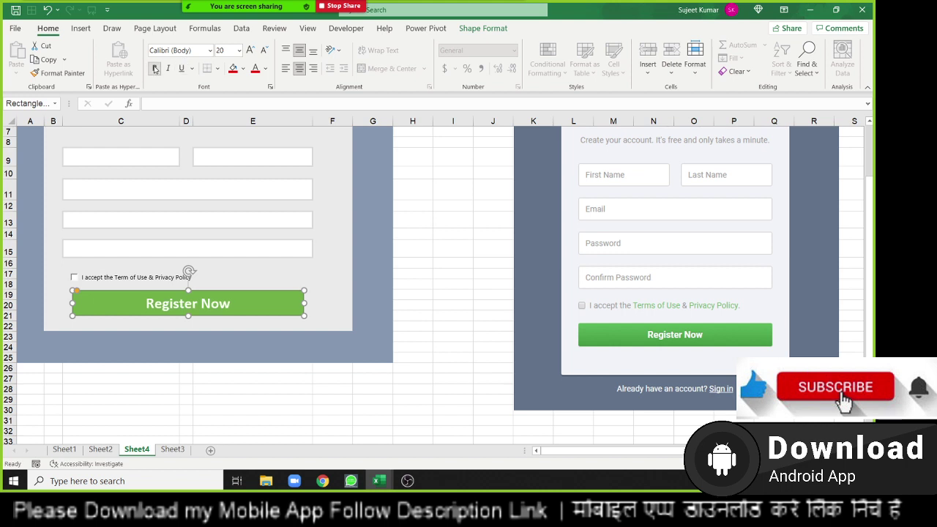
Apply a green gradient shape style to the Register Now button.
left_click(415, 328)
left_click(293, 315)
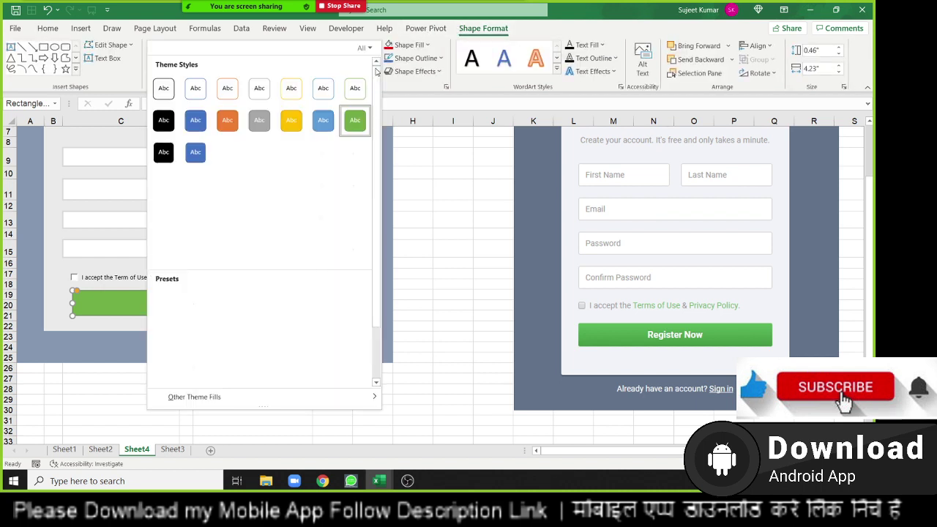
left_click(375, 69)
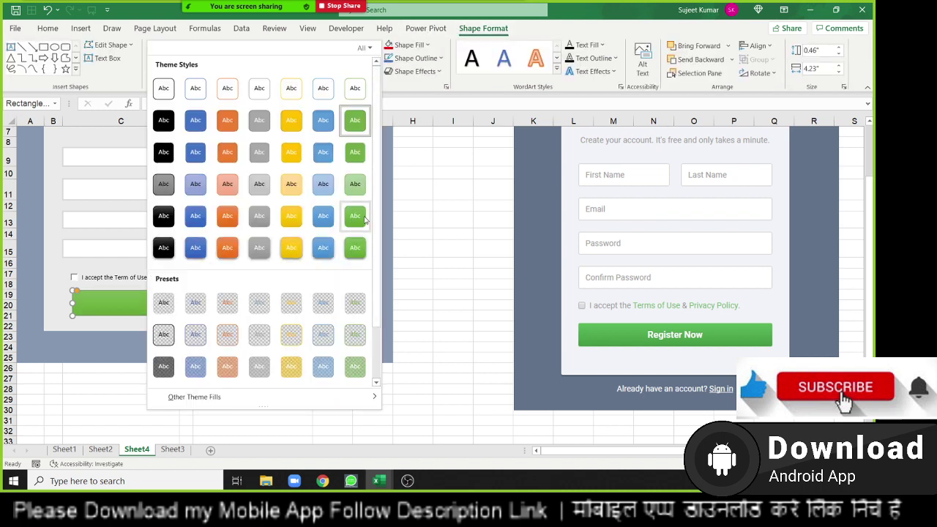
left_click(355, 248)
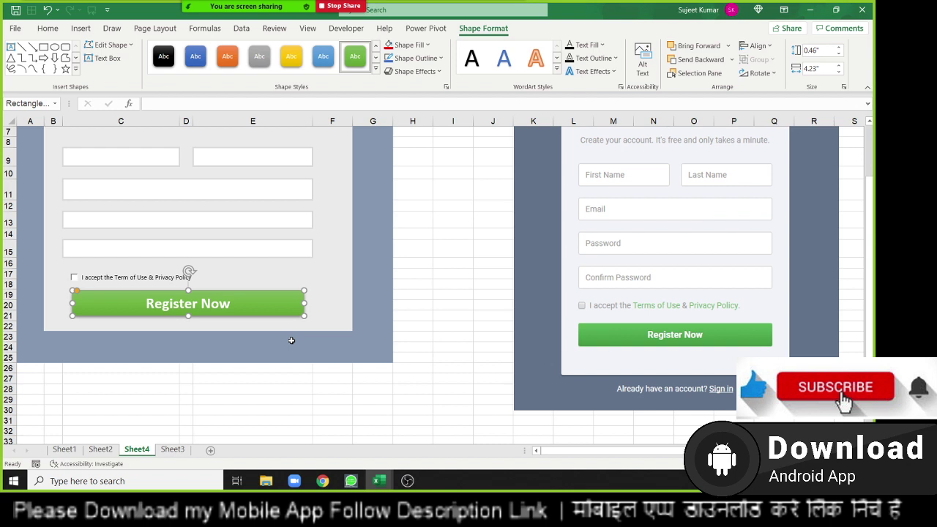
left_click(291, 340)
left_click(342, 305)
left_click(297, 306)
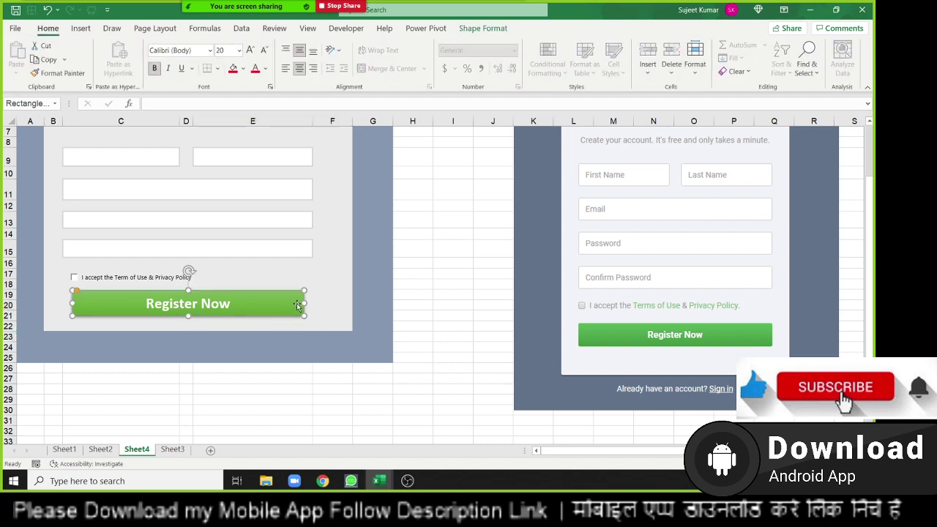
left_click(344, 232)
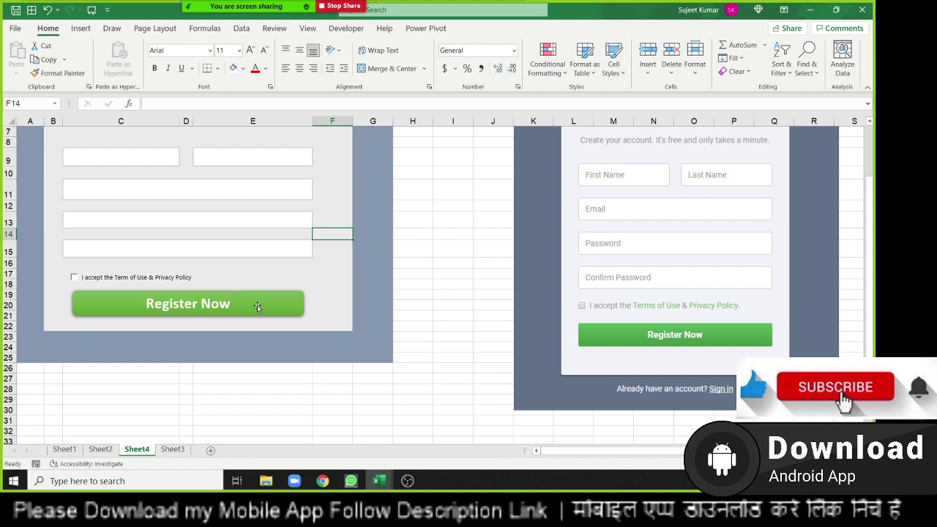
Nudge the button slightly lower and extend the form area below it.
left_click(257, 307)
left_click_drag(260, 306, 258, 309)
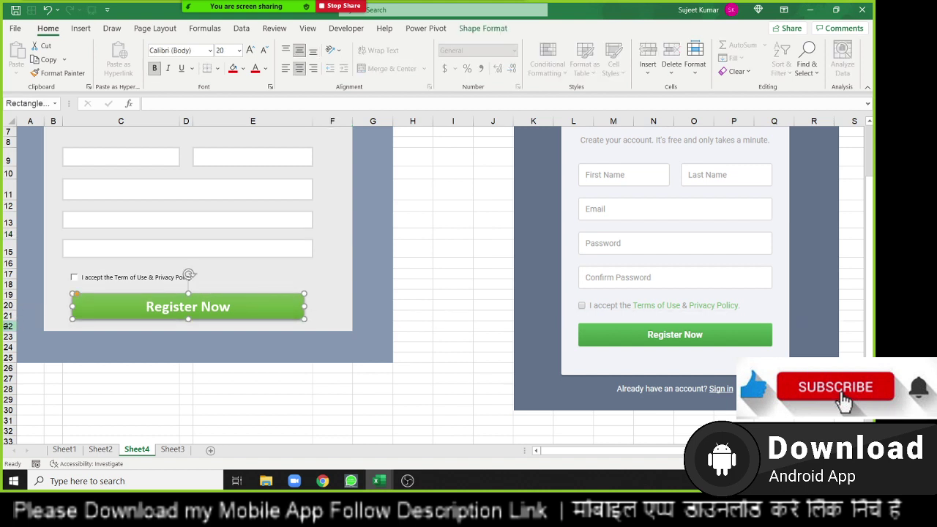
left_click_drag(6, 326, 25, 370)
Enter 'Already have an account ? Sign IN' in cell C25.
left_click(97, 357)
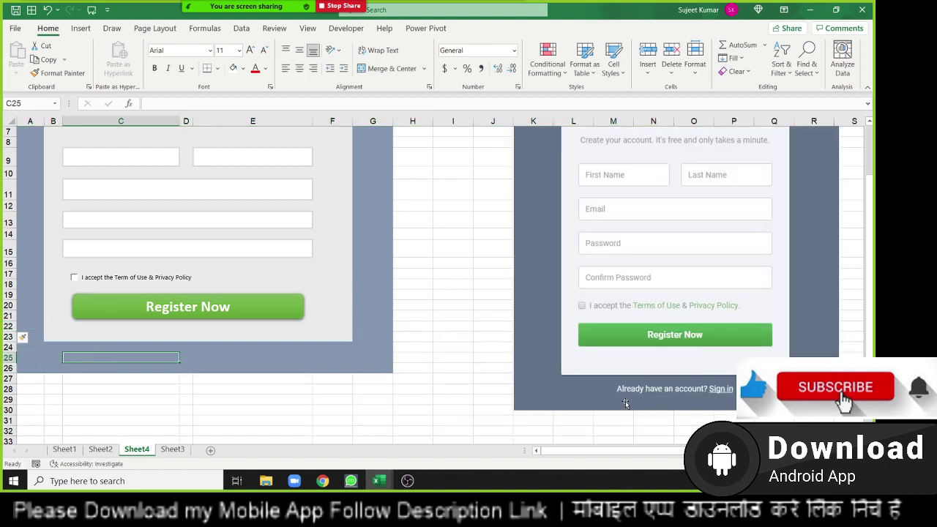
left_click(254, 370)
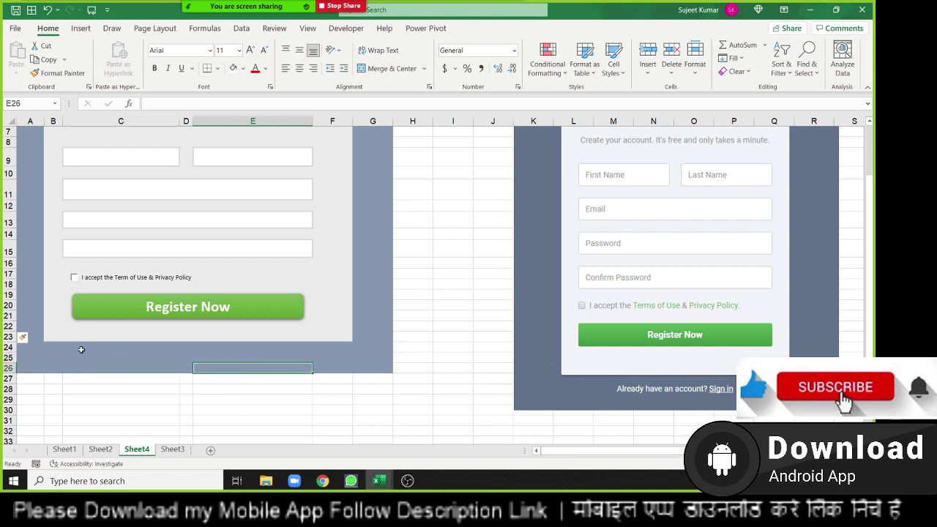
left_click(81, 349)
left_click(94, 357)
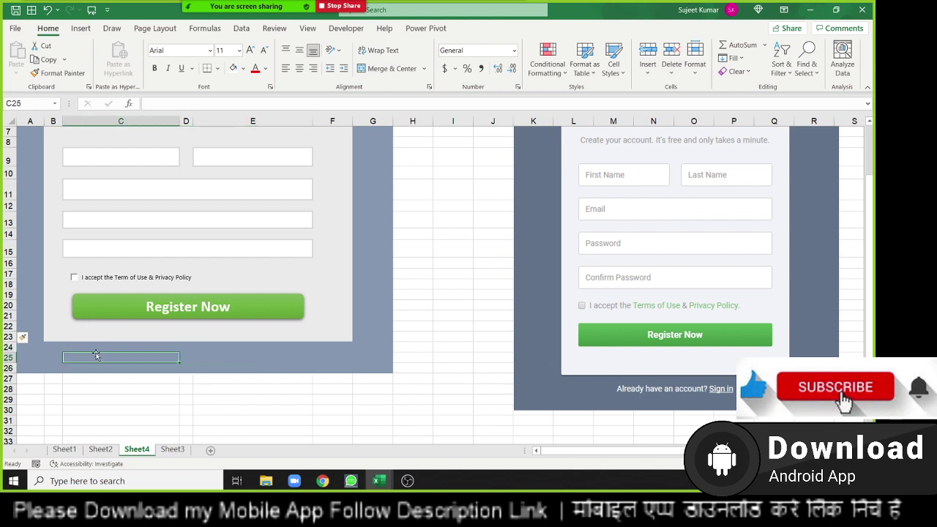
type("Alre")
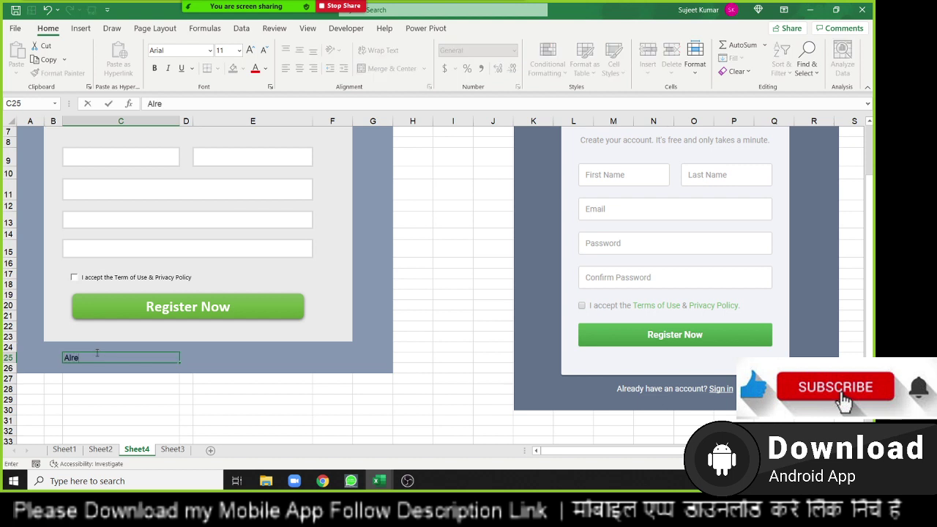
type("ady")
type(" have ")
type("an ac")
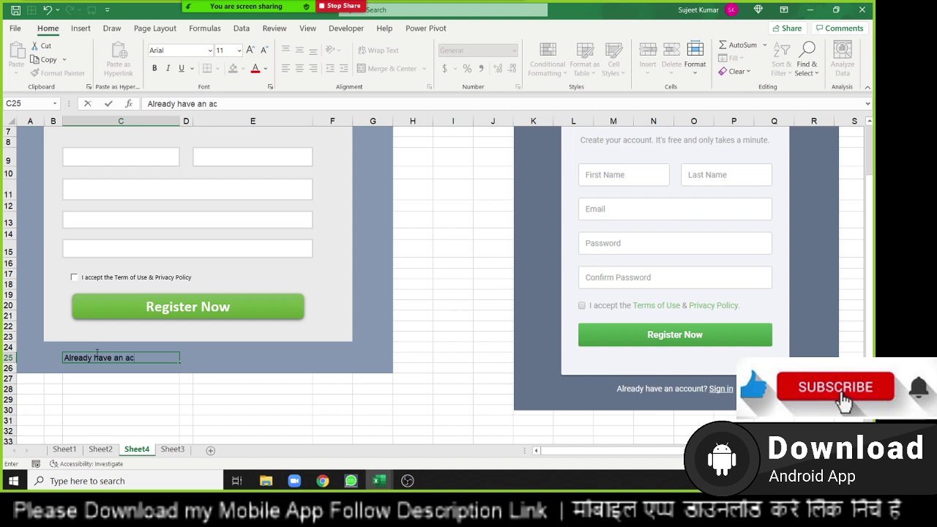
type("count ? ")
type("Si")
type("gn")
type(" IN")
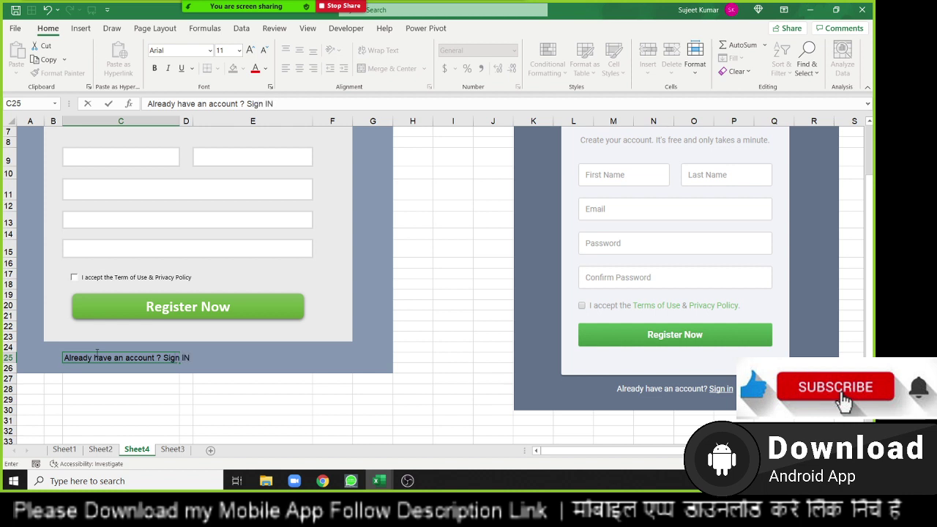
left_click(183, 417)
Make the sign-in line white and bold.
left_click(108, 359)
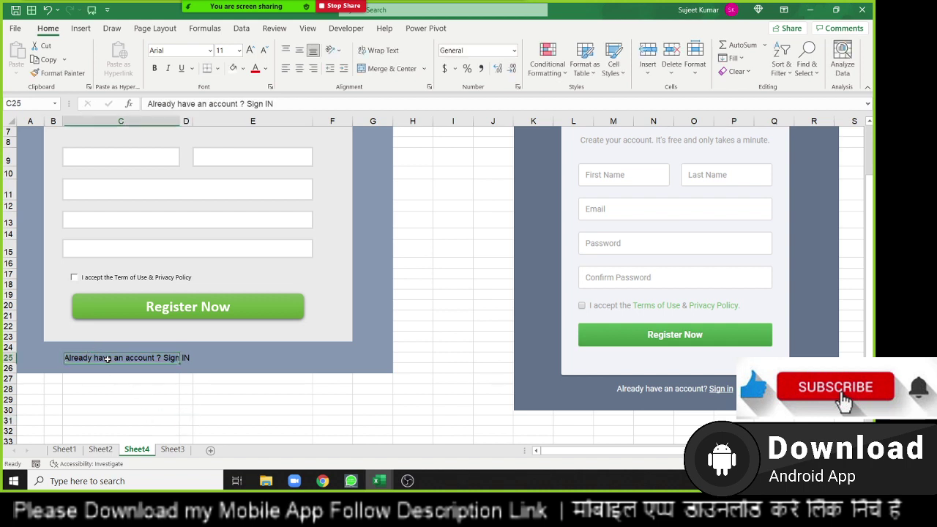
left_click(266, 69)
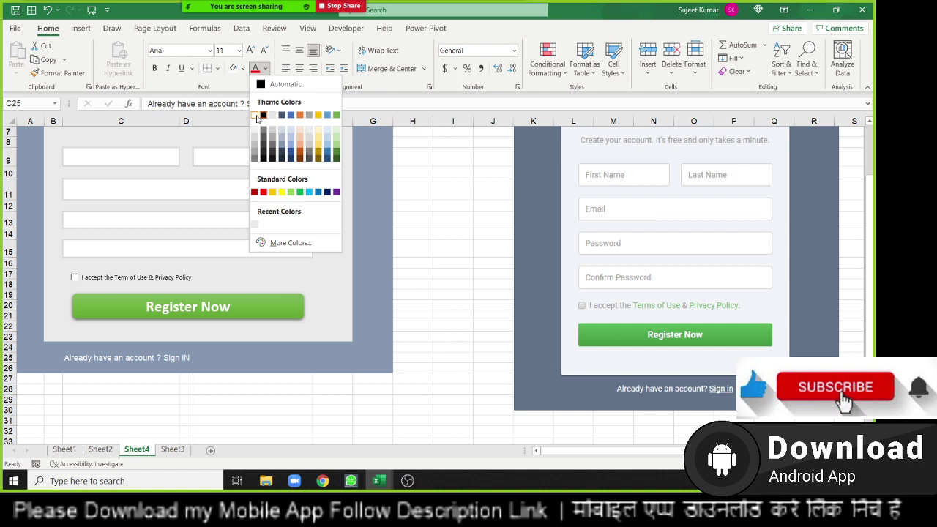
left_click(256, 117)
left_click(155, 69)
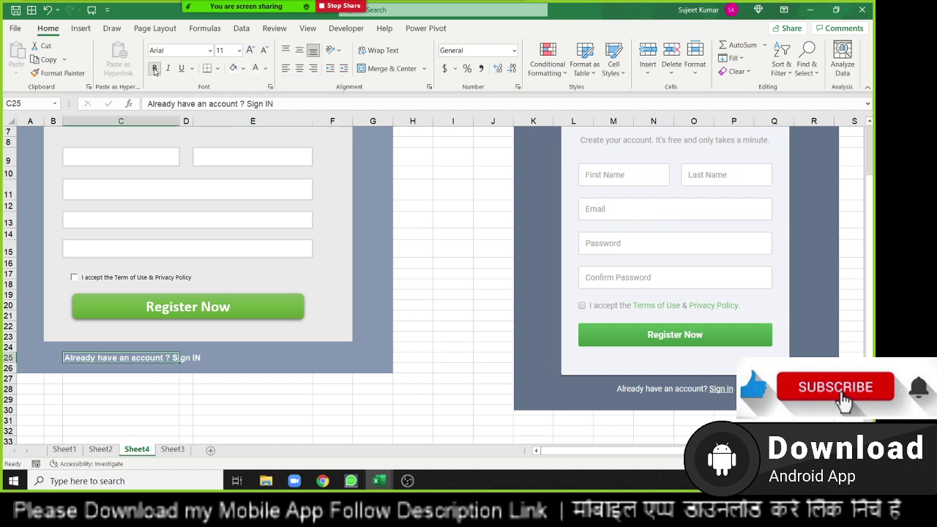
left_click(333, 294)
scroll(311, 299, "up", 2)
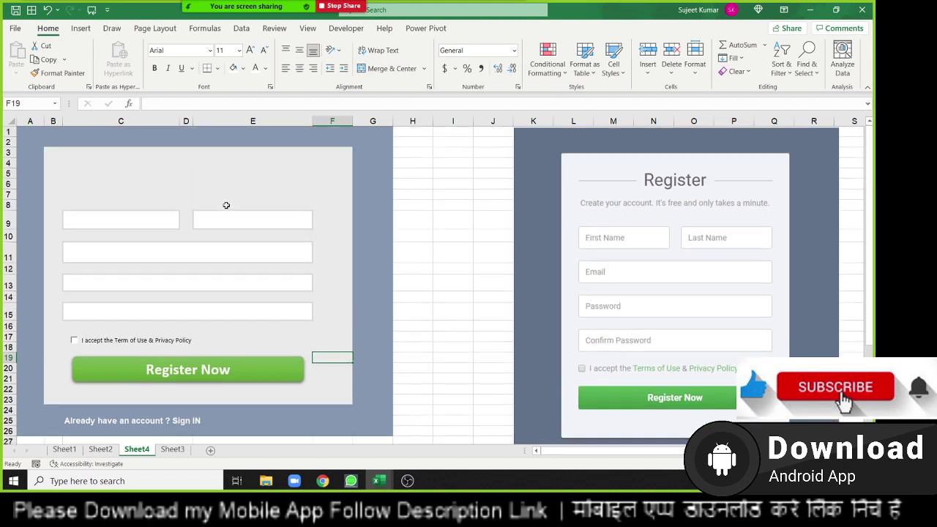
Merge and centre C4:E5 and type the heading 'Register'.
left_click(151, 162)
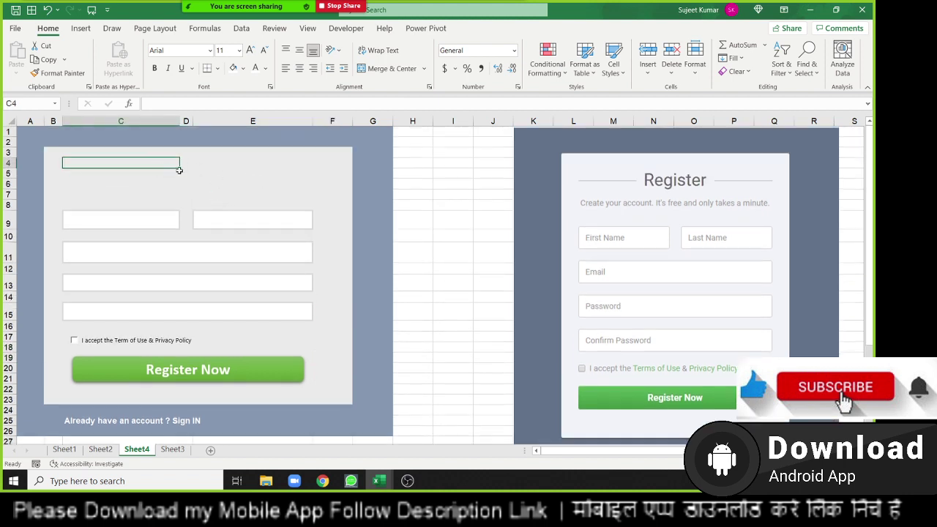
left_click(231, 162)
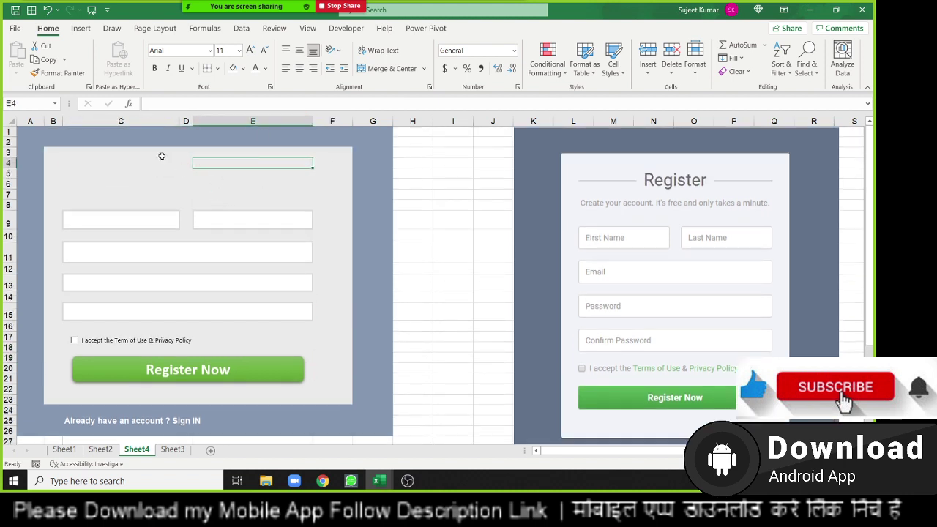
left_click_drag(149, 157, 230, 169)
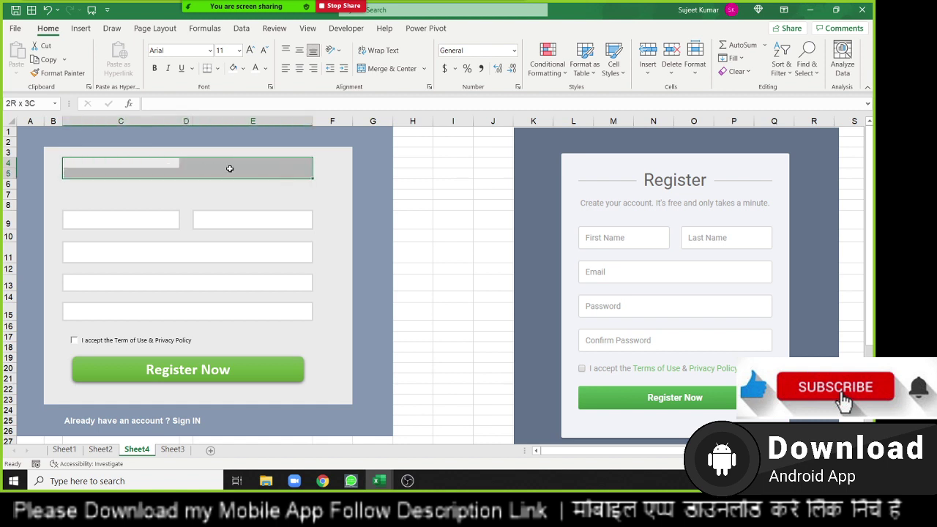
mouse_move(126, 156)
left_mouse_down()
mouse_move(158, 171)
mouse_move(227, 180)
mouse_move(222, 187)
left_mouse_up()
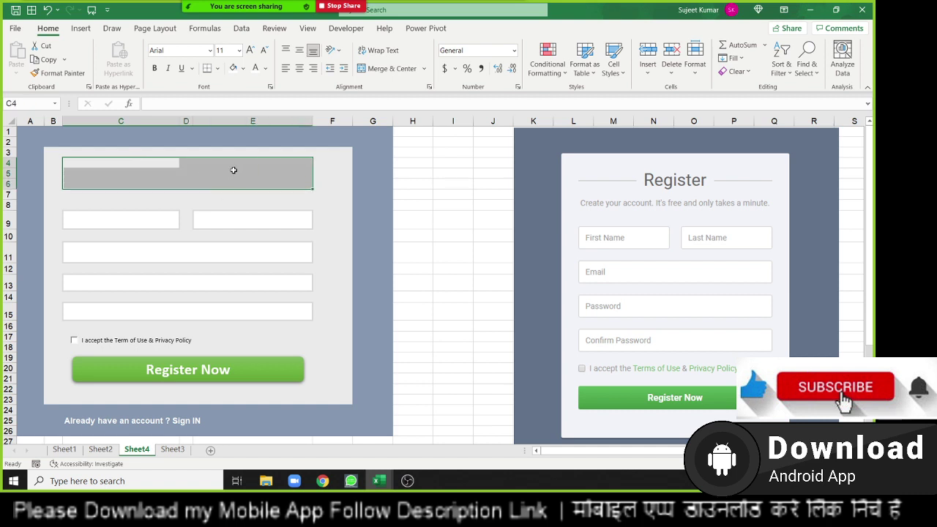
left_click(232, 170, "shift")
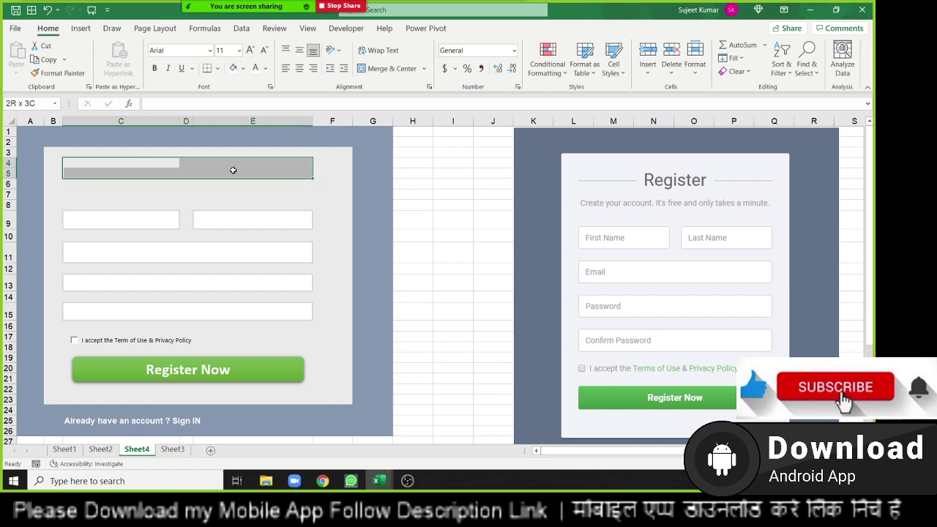
left_click(379, 74)
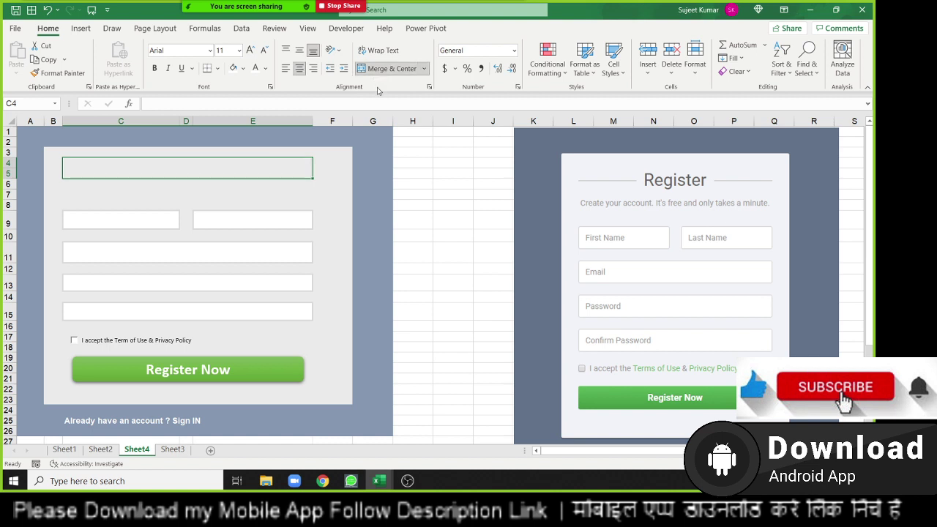
type("Re")
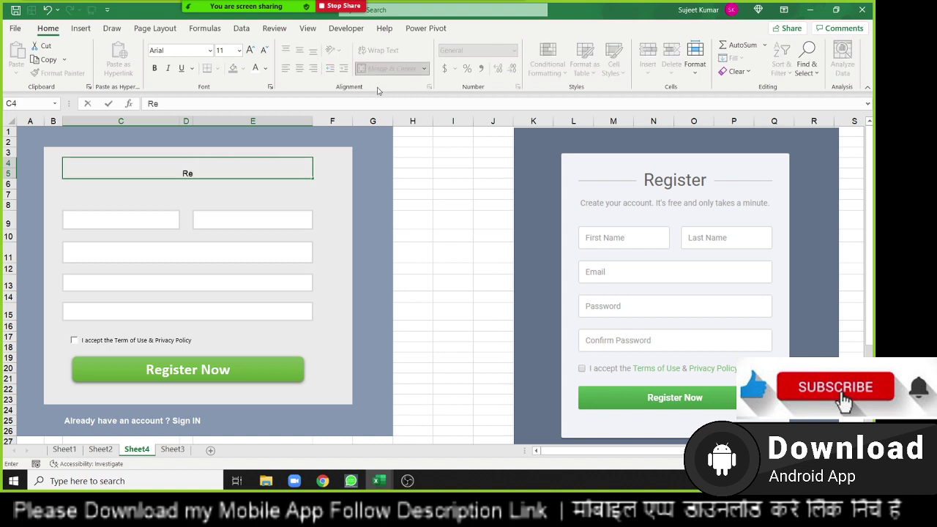
type("gi")
type("ster")
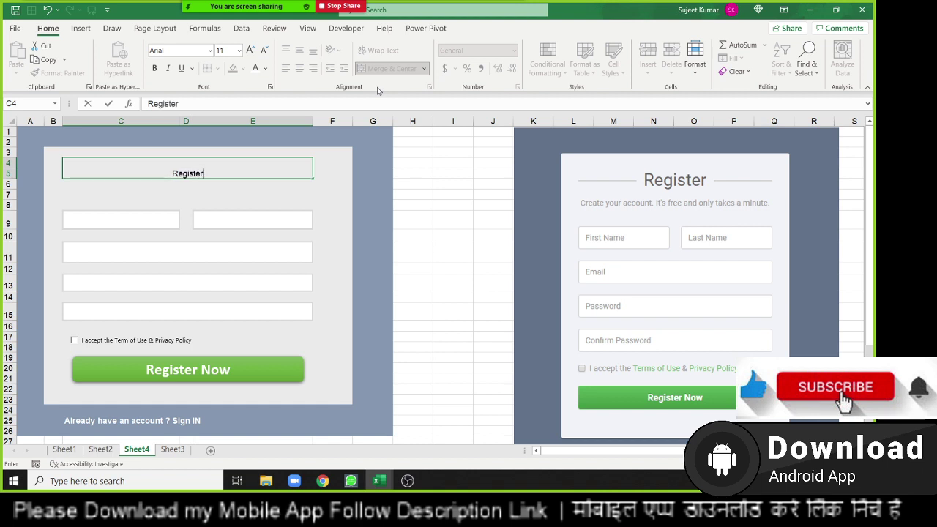
key("ctrl+Return")
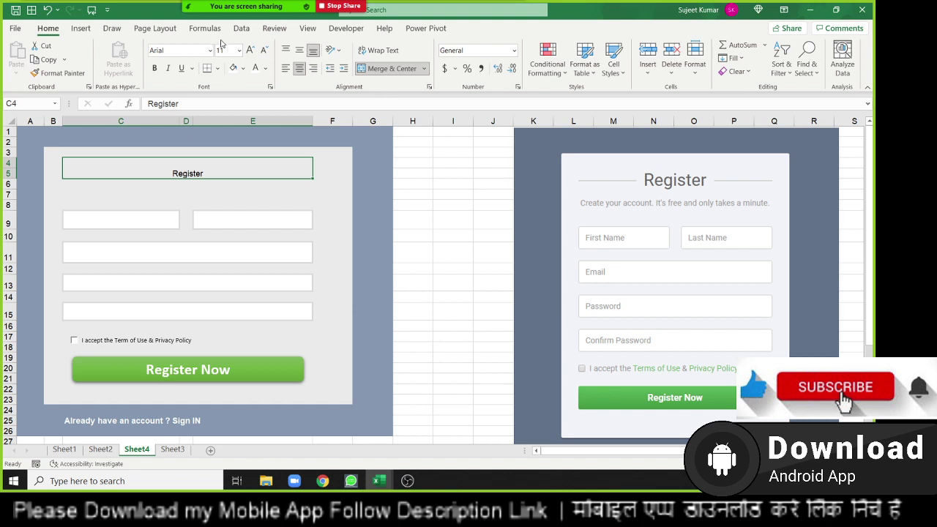
Format the Register heading middle-aligned, size 22, grey and bold.
left_click(299, 51)
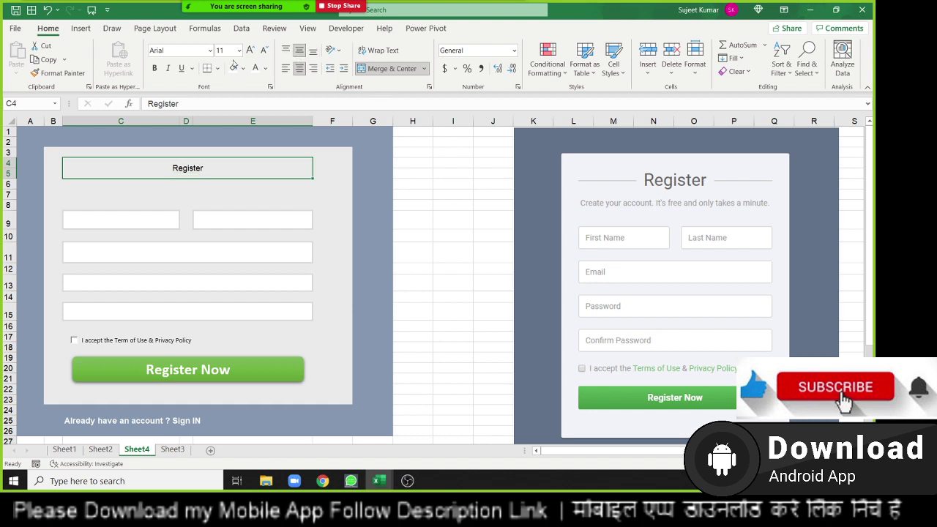
left_click(252, 51)
left_click(251, 52)
left_click(252, 52)
left_click(251, 51)
left_click(251, 51)
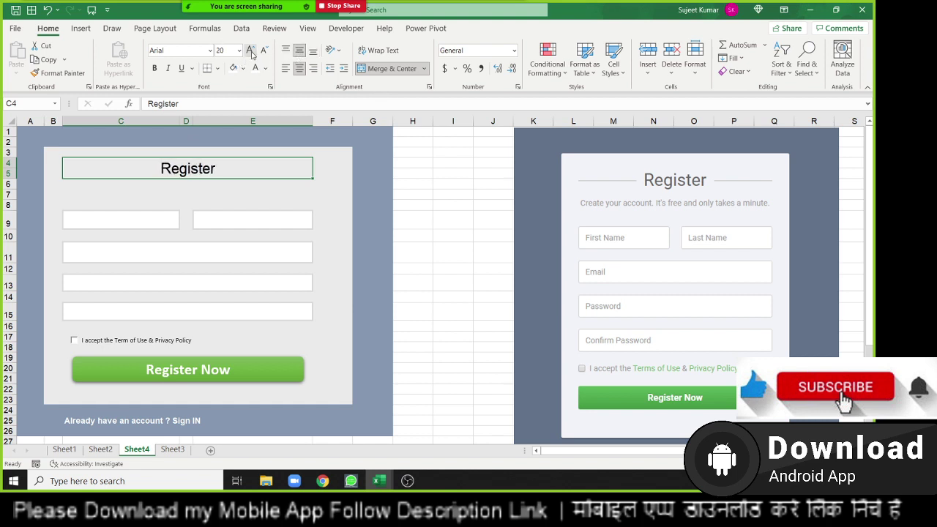
left_click(251, 51)
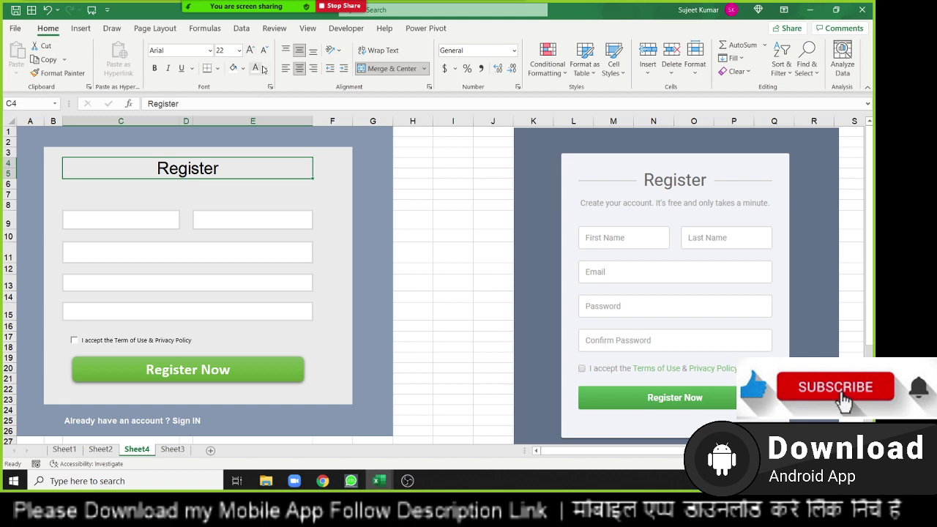
left_click(265, 68)
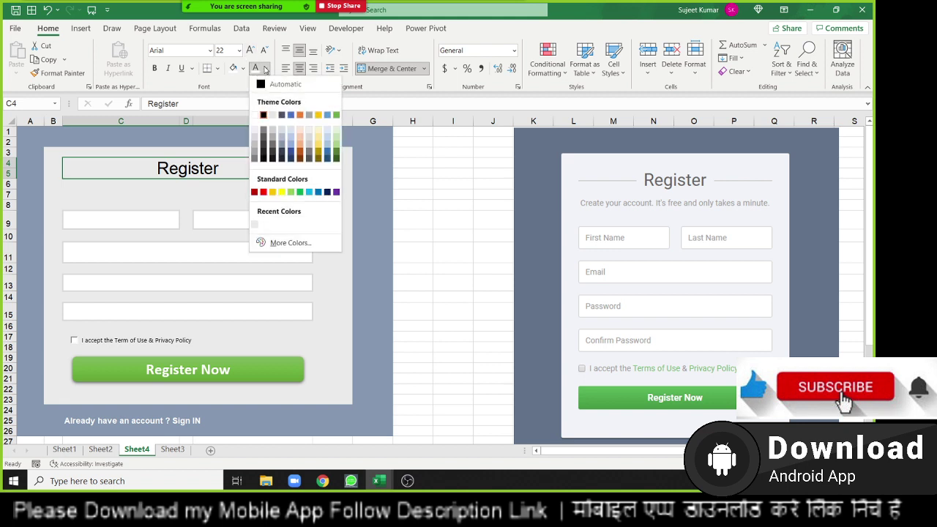
left_click(253, 160)
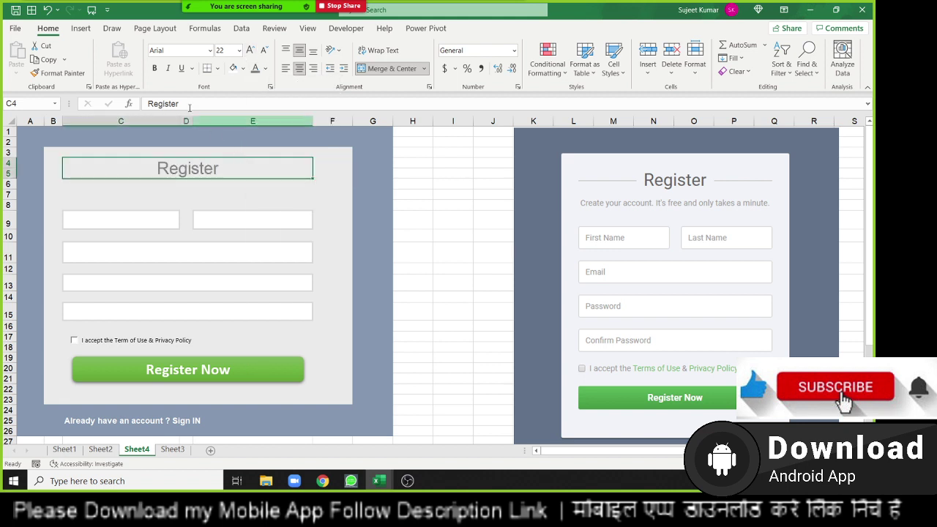
left_click(154, 68)
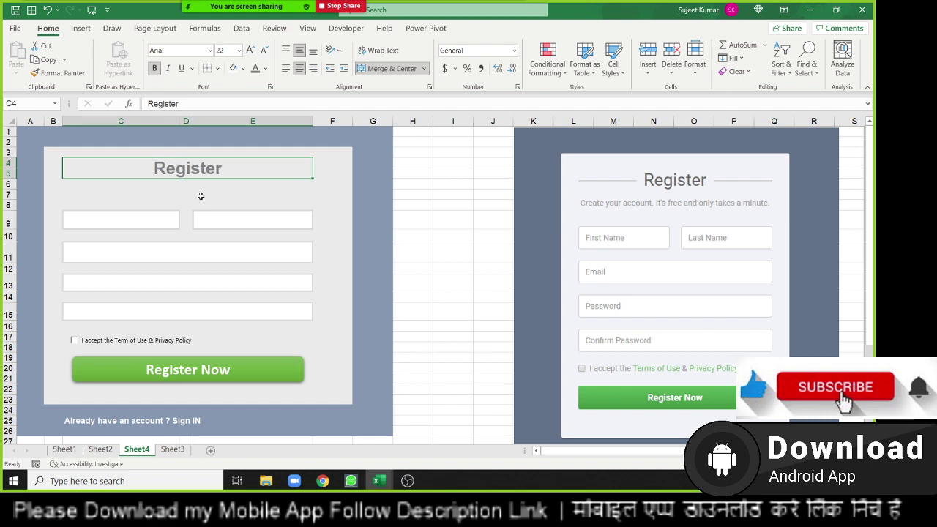
left_click(90, 186)
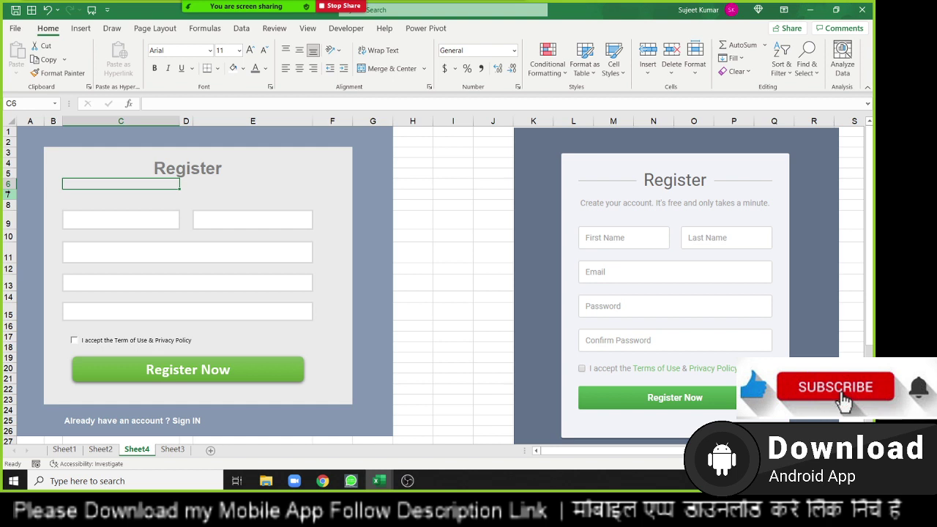
Type most of the subtitle 'Create your account. It's free and only takes a min' in C6.
type("C")
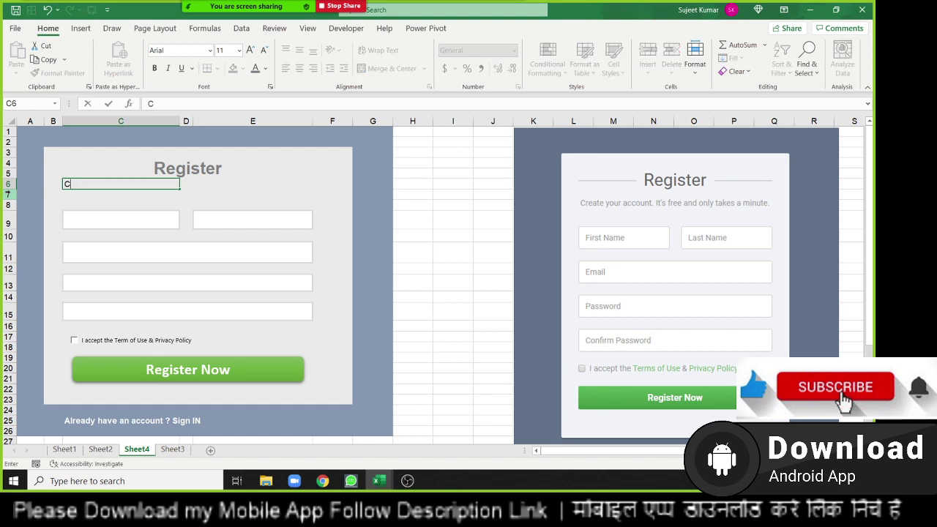
type("re")
type("ate")
type(" y")
type("our ")
type("accoun")
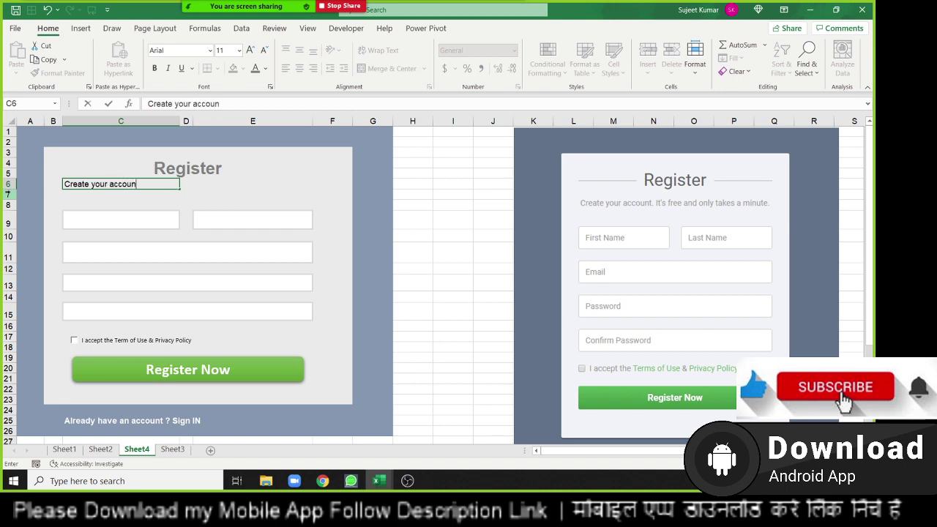
type("t. It'")
type("s fr")
type("ee a")
type("nd ")
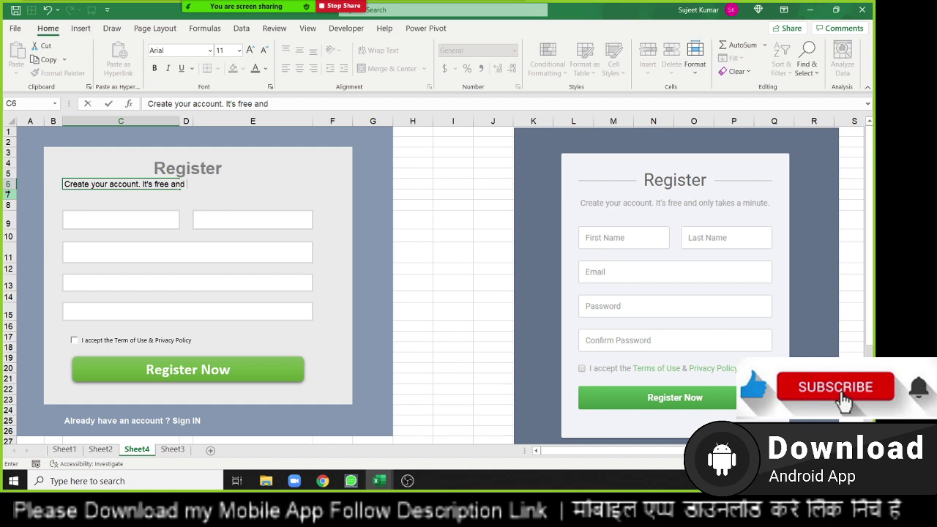
type("only t")
type("a")
type("kes ")
type("a ")
type("mi")
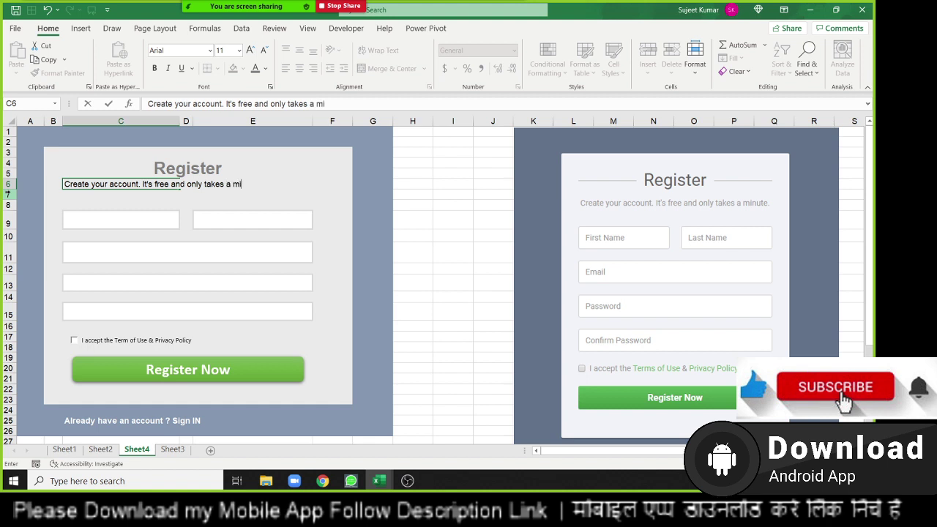
type("n")
Complete the subtitle with 'minute', set it to size 12 and move it from C6 to C7.
type("ute")
left_click(130, 193)
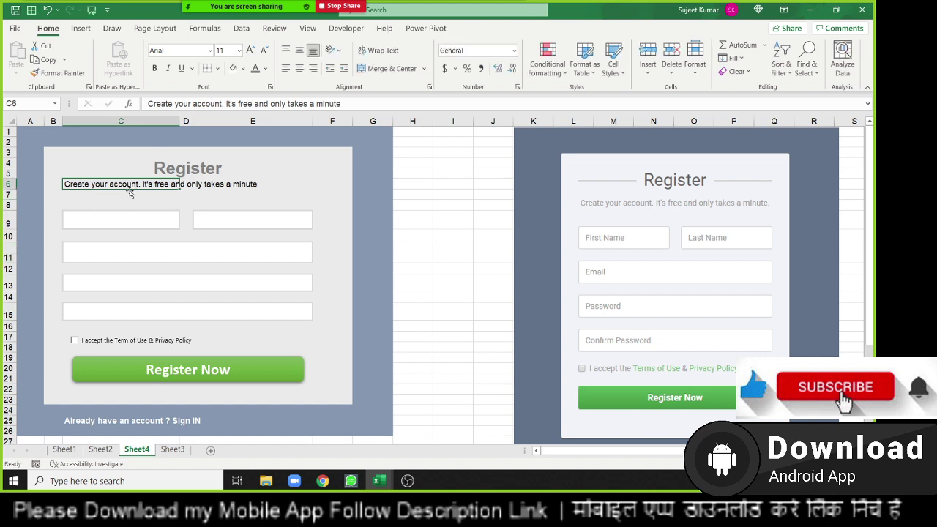
left_click(126, 180)
left_click(250, 53)
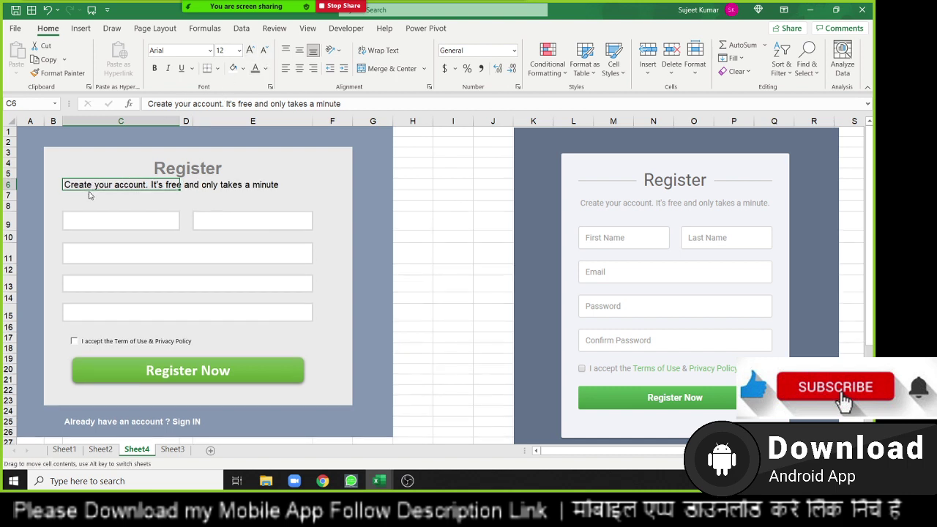
left_click_drag(90, 192, 90, 197)
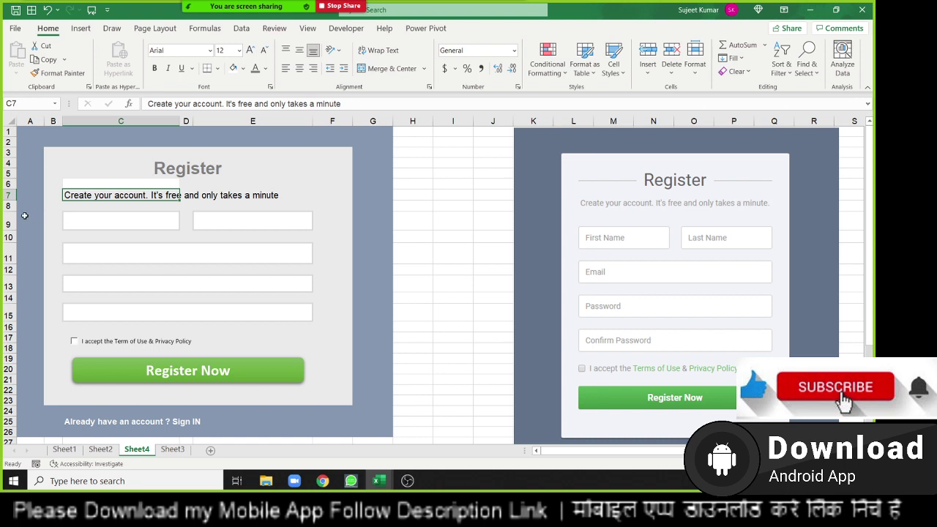
Make row 8 taller, colour the subtitle grey and narrow column F to 3.00.
left_click_drag(12, 211, 12, 214)
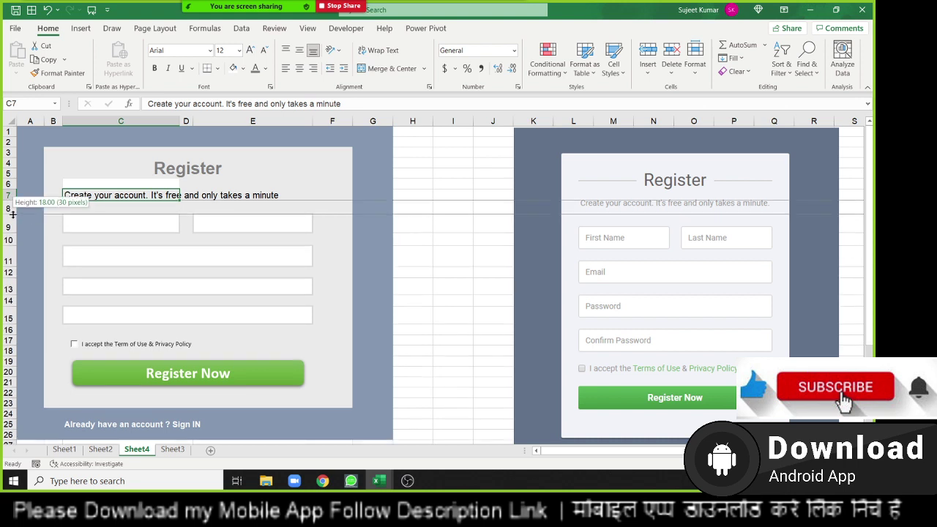
left_click(256, 70)
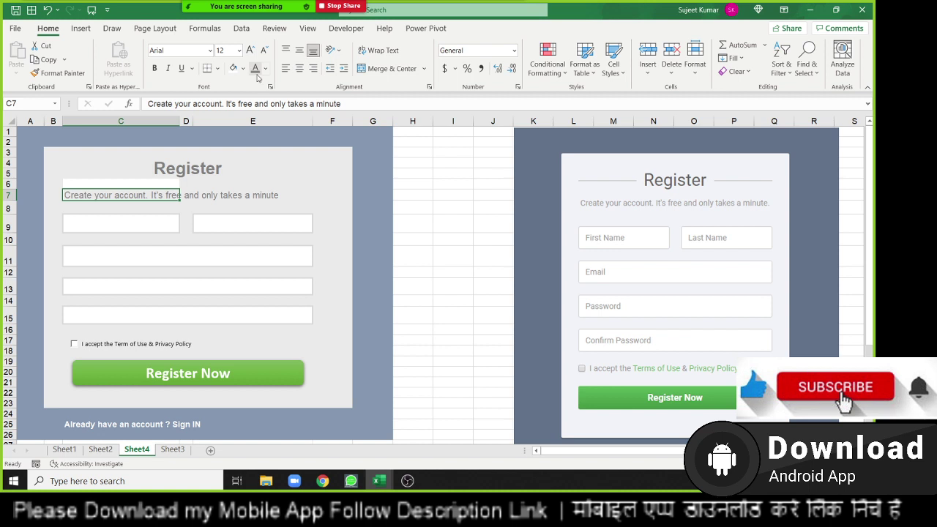
left_click_drag(353, 121, 328, 122)
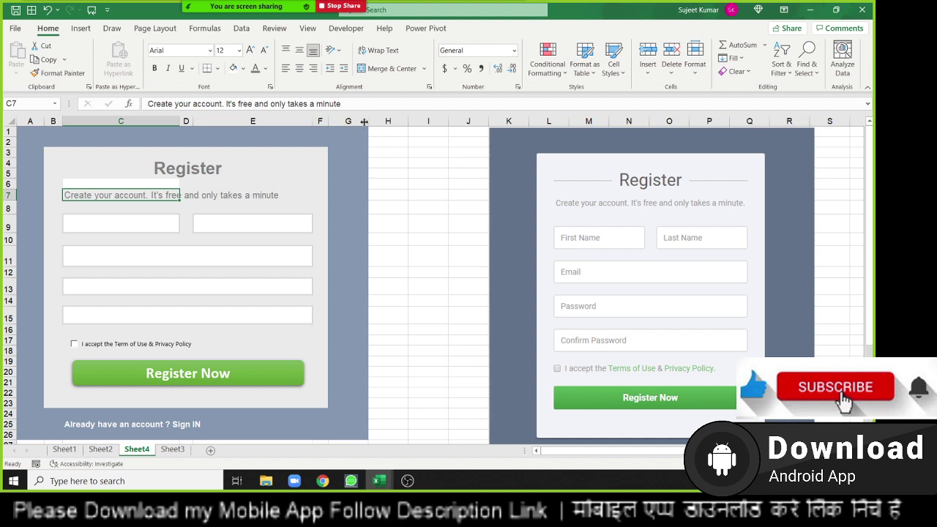
left_click(149, 143)
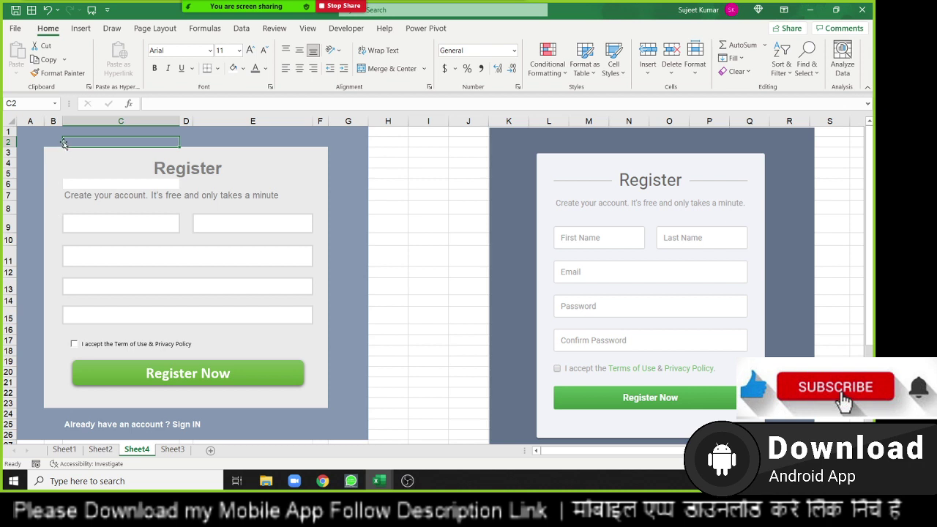
Narrow column B to a thin margin and try merging and centring strip cell C6.
left_click_drag(63, 122, 60, 120)
scroll(115, 335, "down", 2)
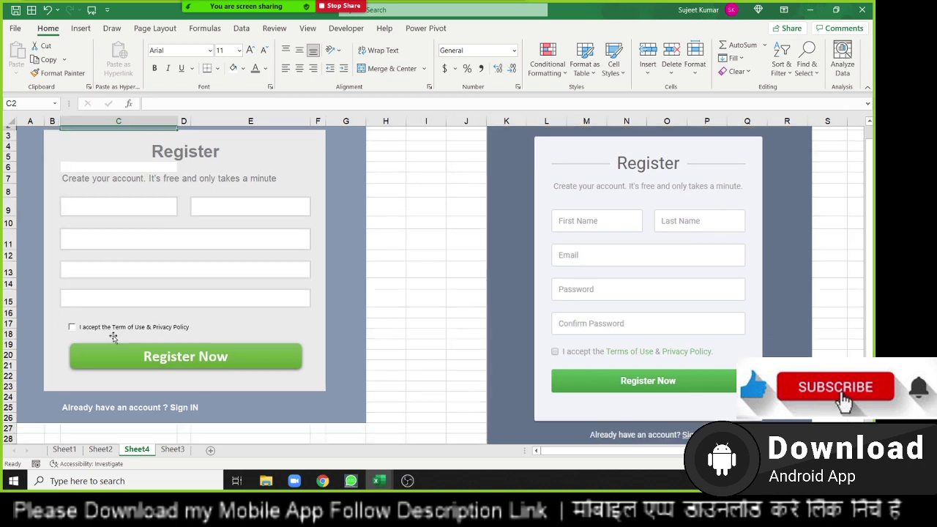
scroll(186, 325, "up", 2)
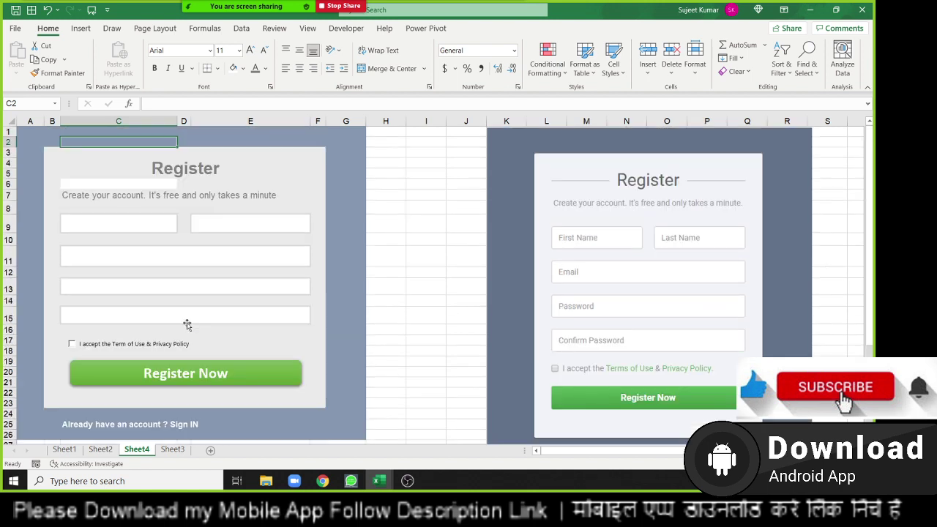
left_click(107, 186)
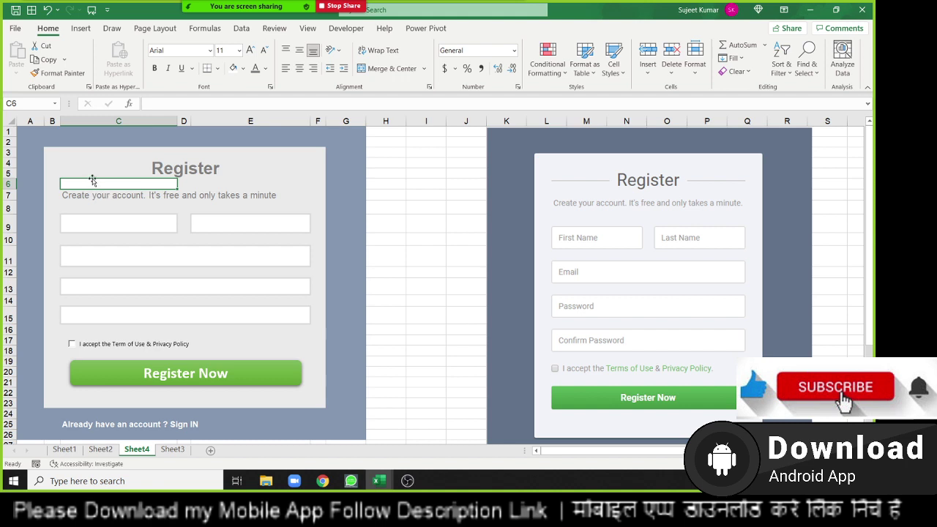
key("ctrl+v")
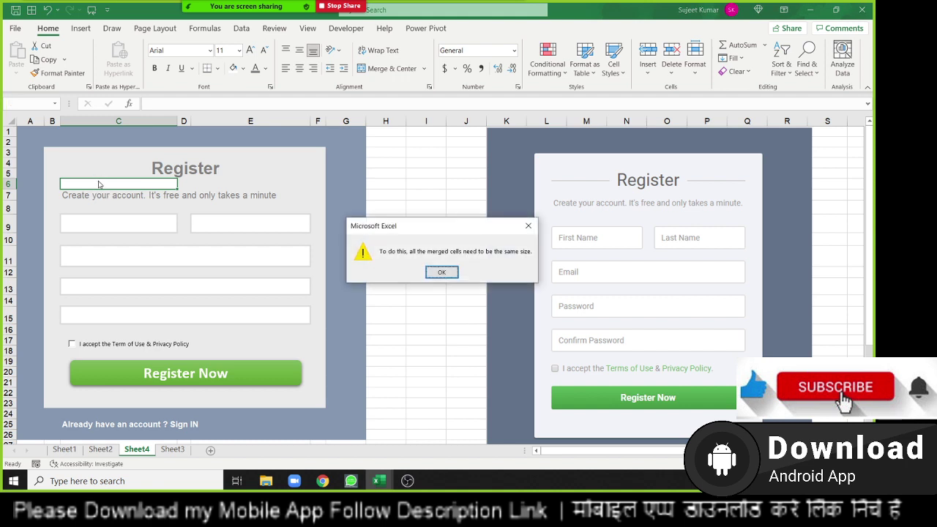
key("Return")
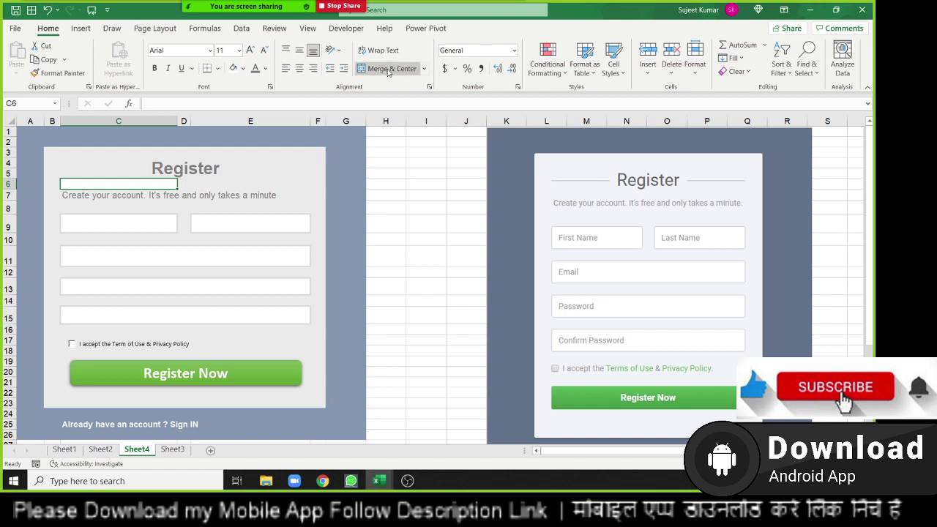
left_click(300, 68)
left_click(96, 174)
left_click(100, 183)
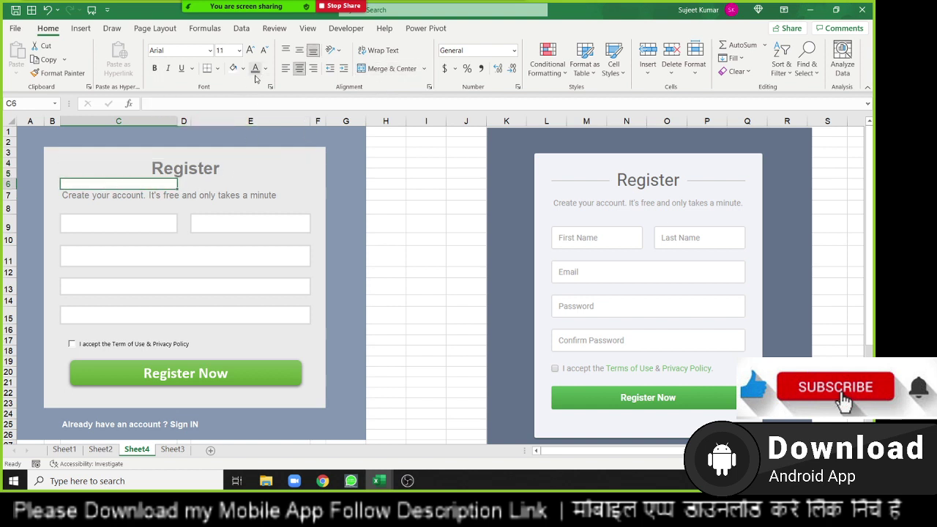
Copy E6's formatting onto C6 with Format Painter to remove its white fill.
left_click(300, 182)
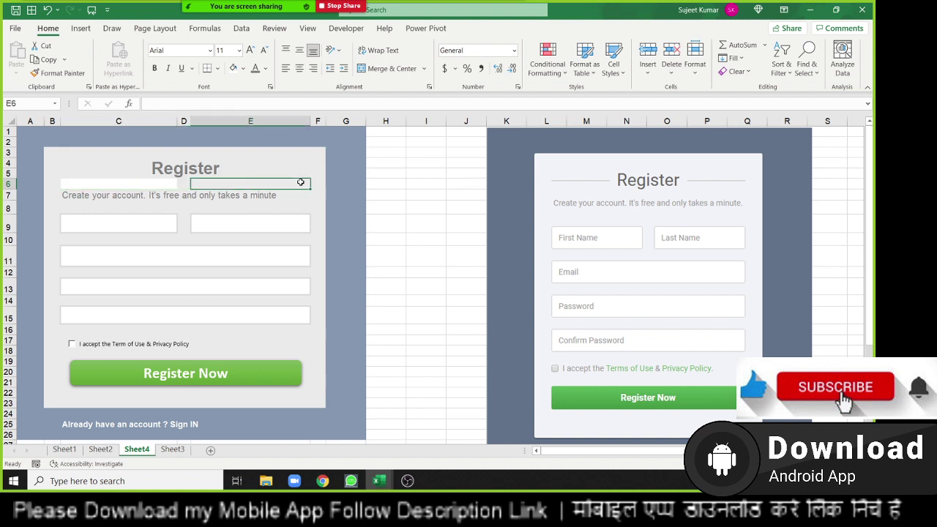
left_click(82, 73)
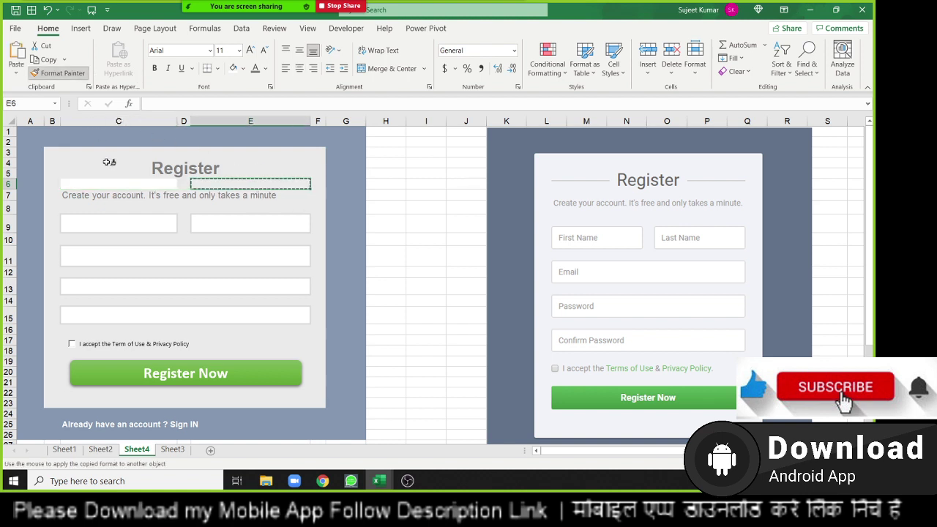
left_click(108, 183)
left_click(257, 185)
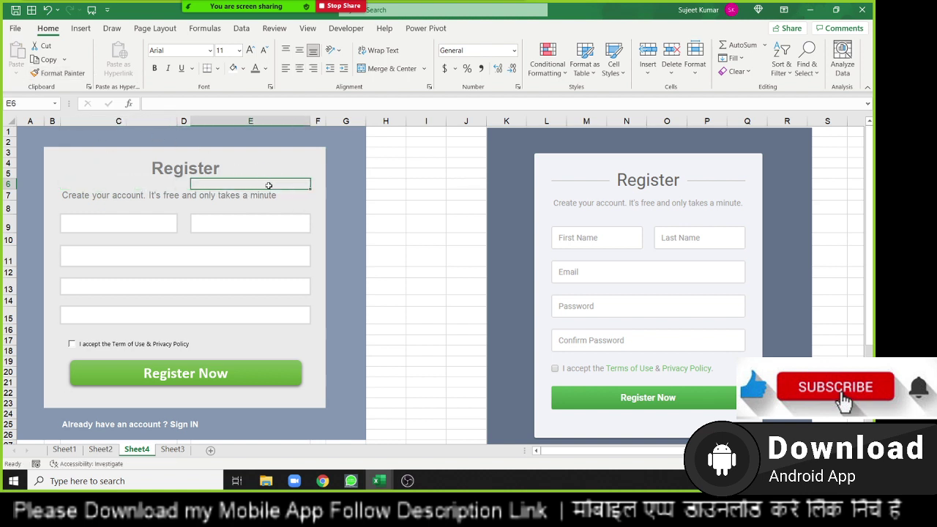
mouse_move(220, 7)
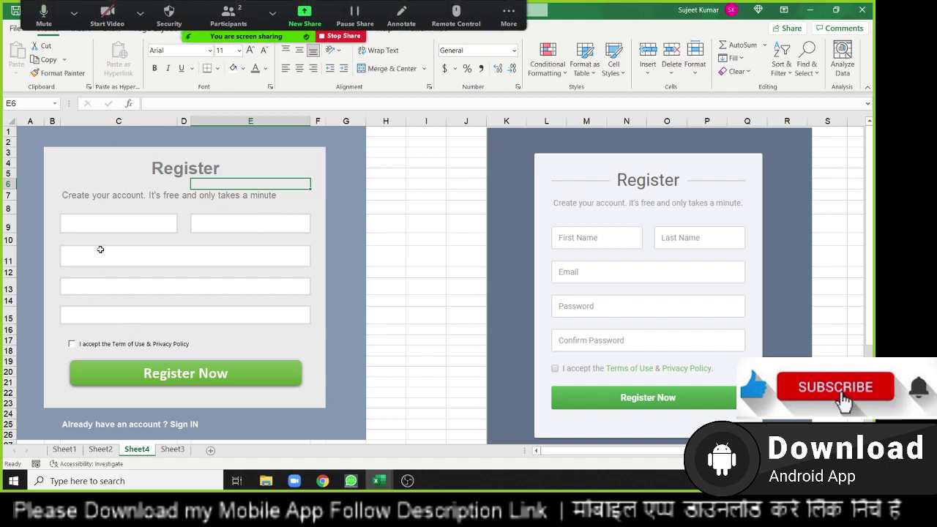
Select C6, then switch to Sheet2, which holds 652, 10 and 152.
left_click(103, 187)
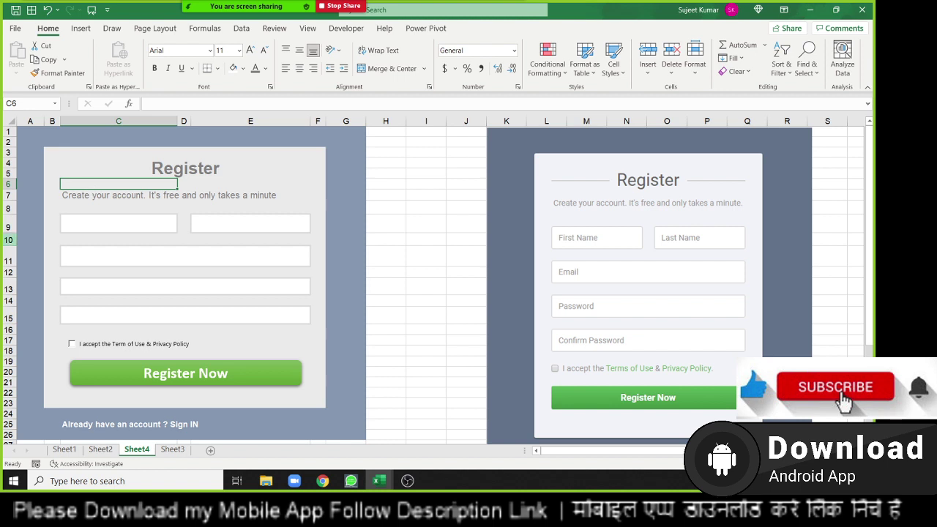
left_click(109, 451)
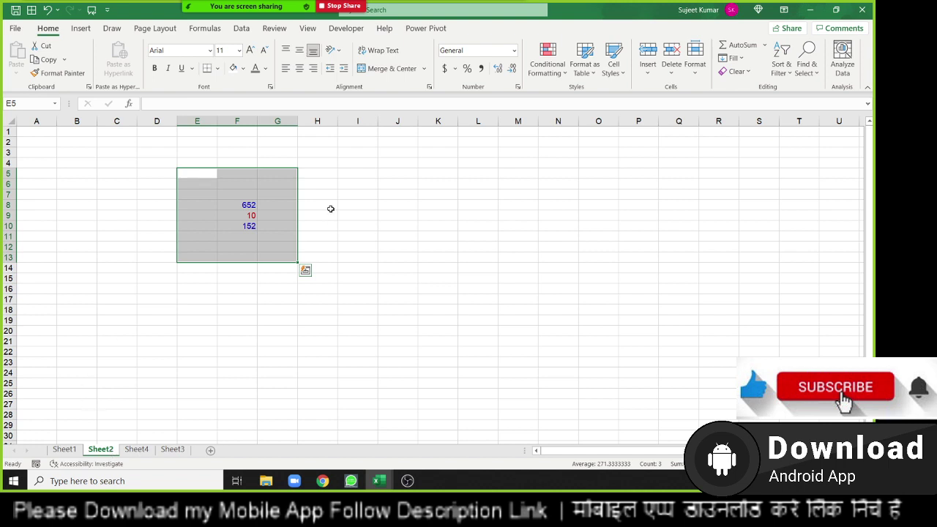
Clear the values 652, 10 and 152 from Sheet2 and enter a sample first name in B2.
key("Delete")
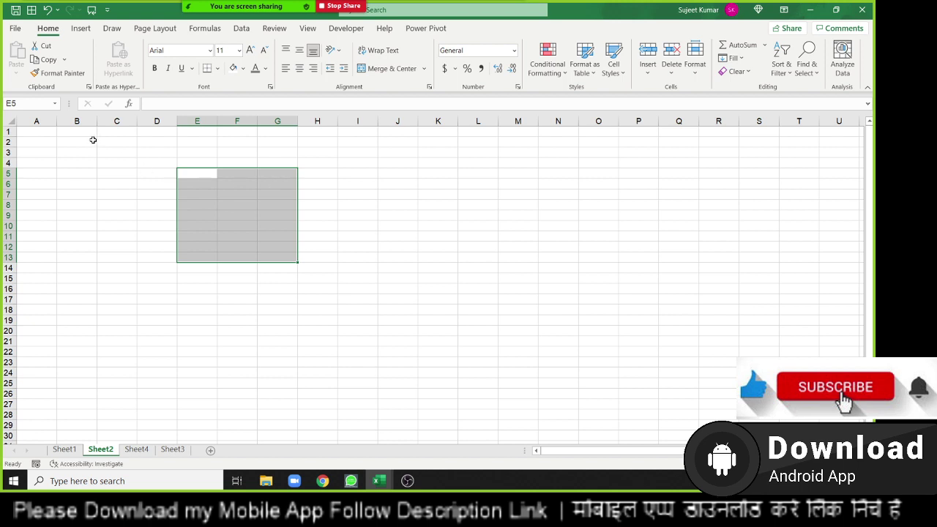
left_click_drag(47, 141, 44, 335)
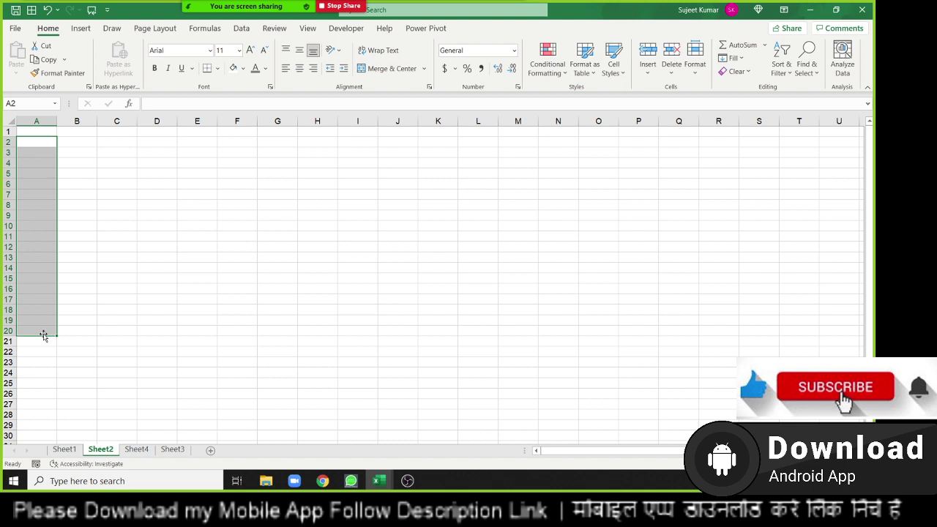
key("Right")
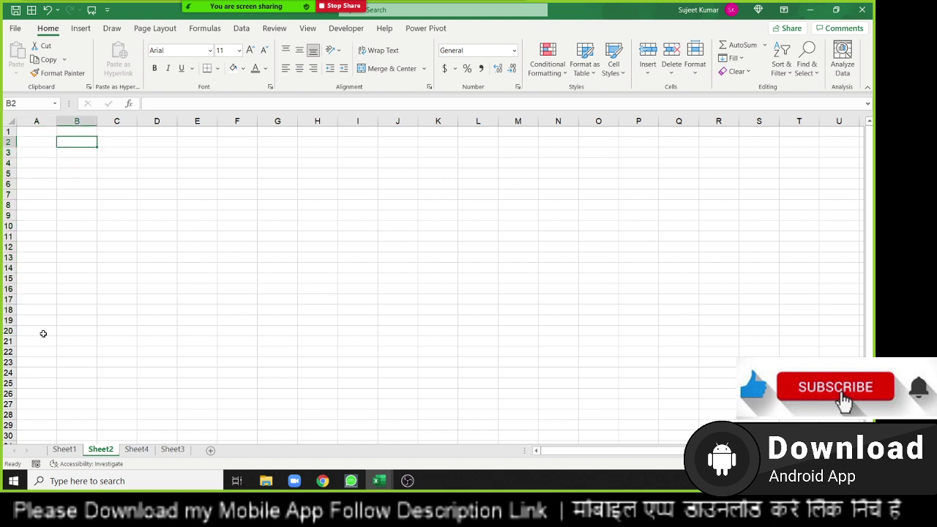
type("Sujeet")
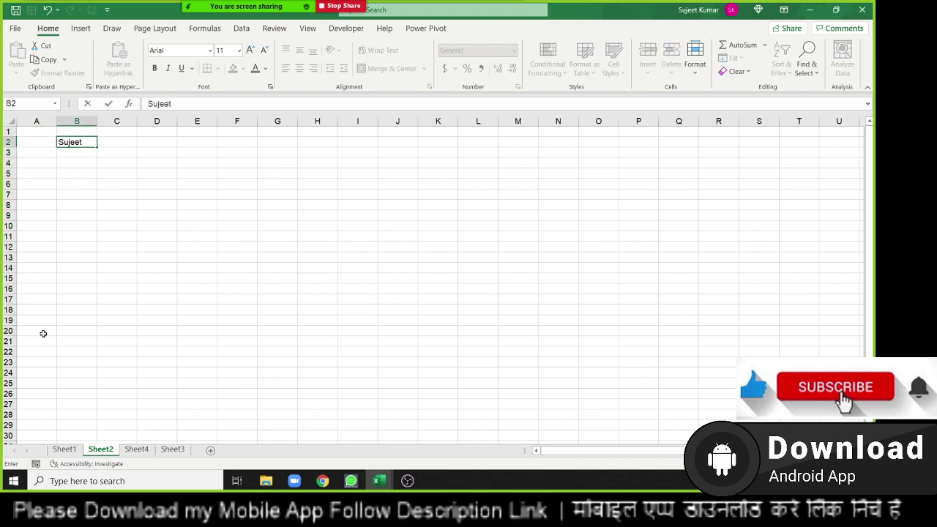
key("Return")
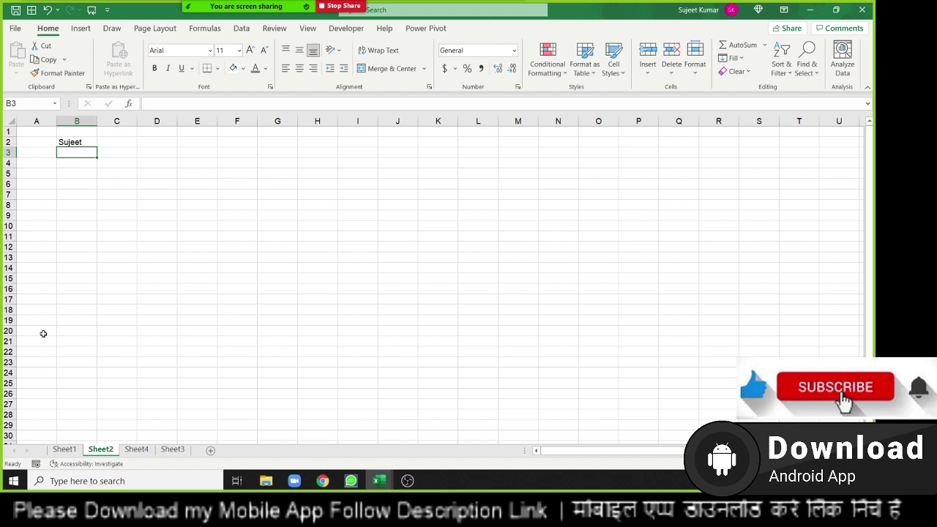
left_click(131, 314)
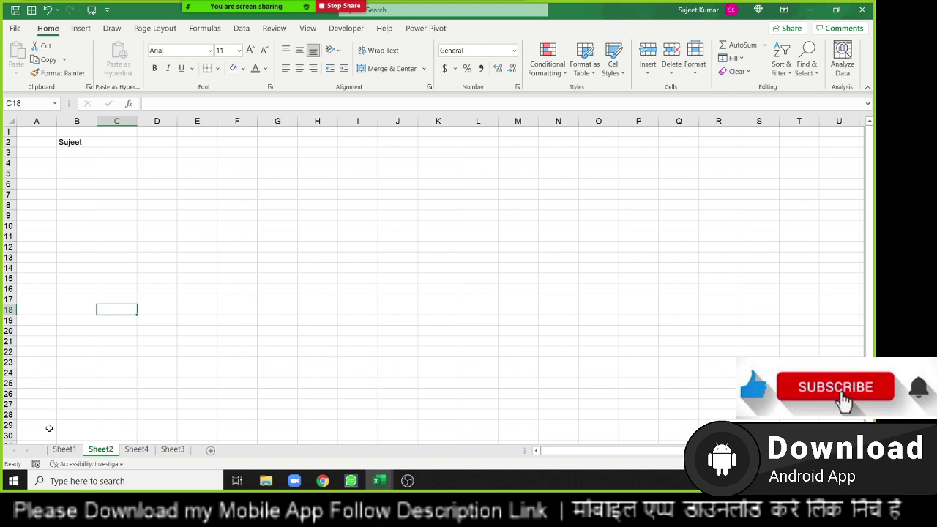
Return from Sheet1 to the Register forms on Sheet4 and select the reference image.
left_click(66, 449)
left_click(136, 449)
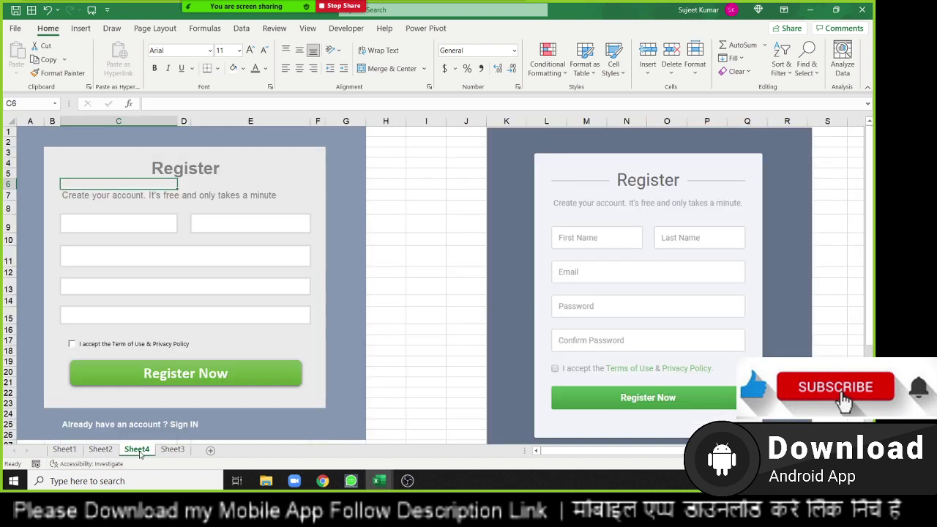
left_click(429, 249)
scroll(406, 247, "down", 5)
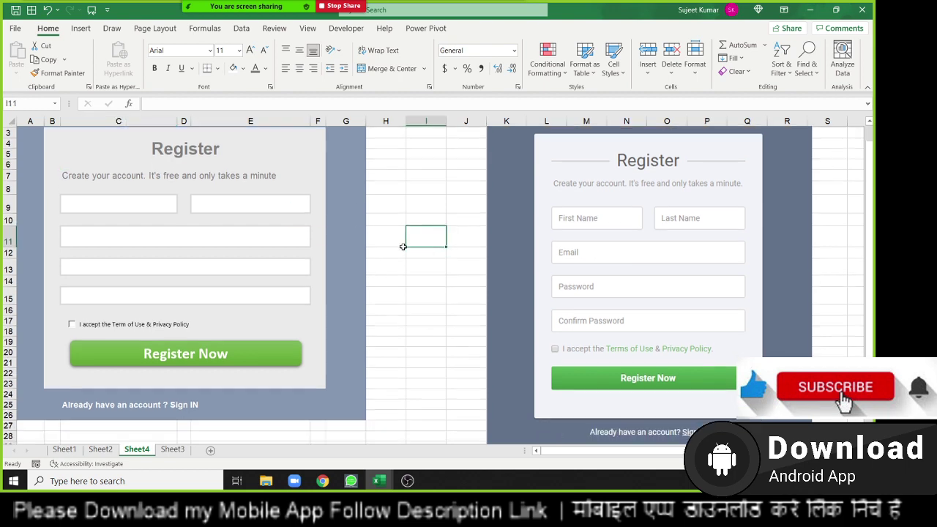
scroll(403, 249, "up", 5)
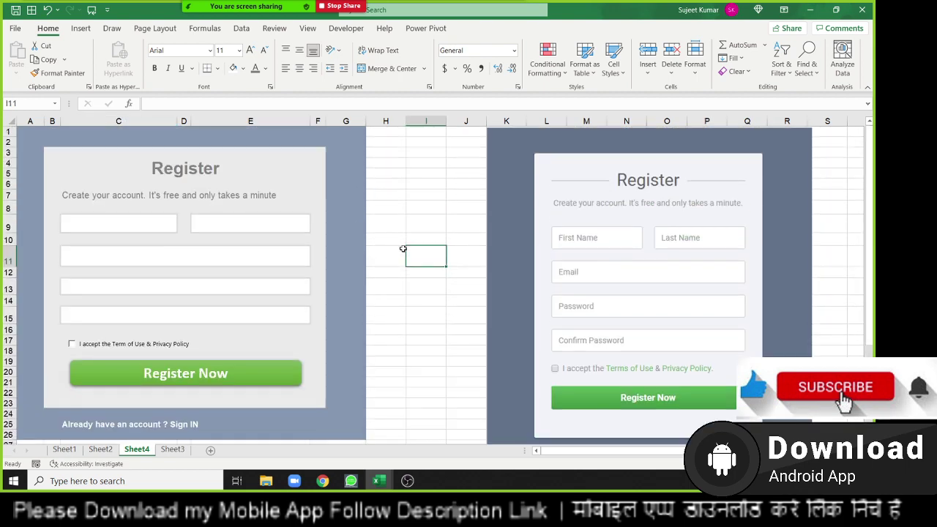
left_click(489, 175)
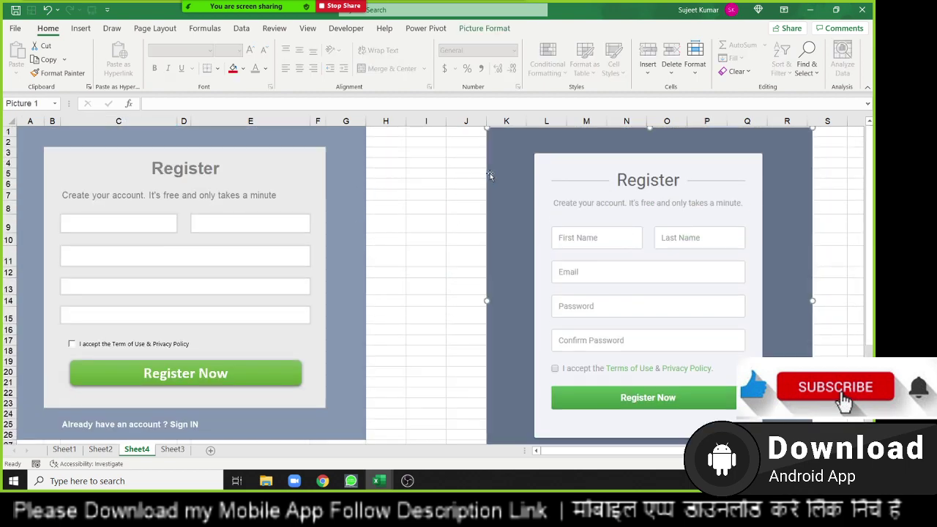
Try 'Fist Name' and then a sample first name in C9, and clear the cell again.
left_click(90, 219)
type("Fist")
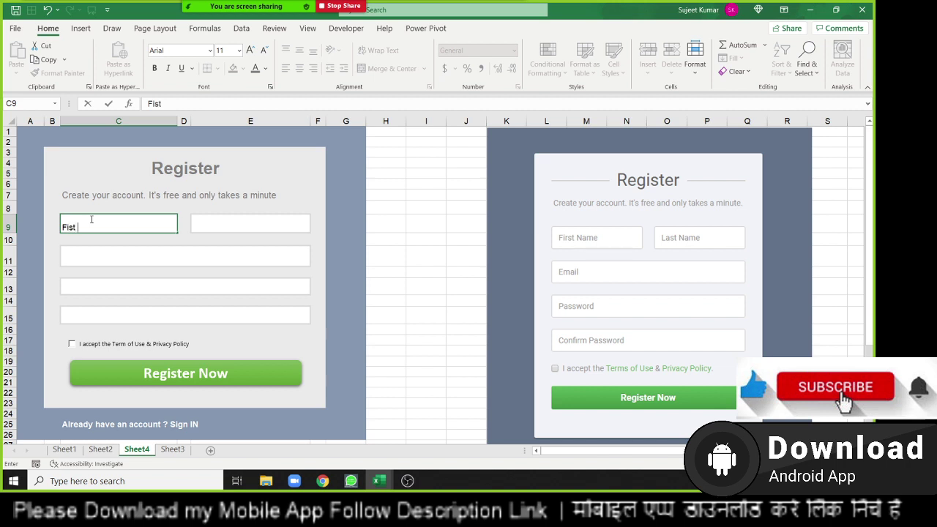
type(" Name")
key("Return")
left_click(90, 219)
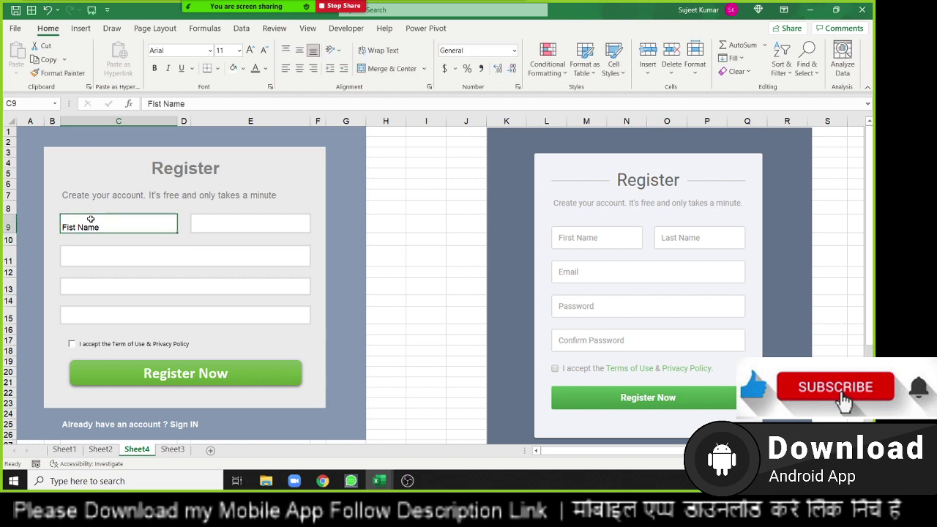
type("P")
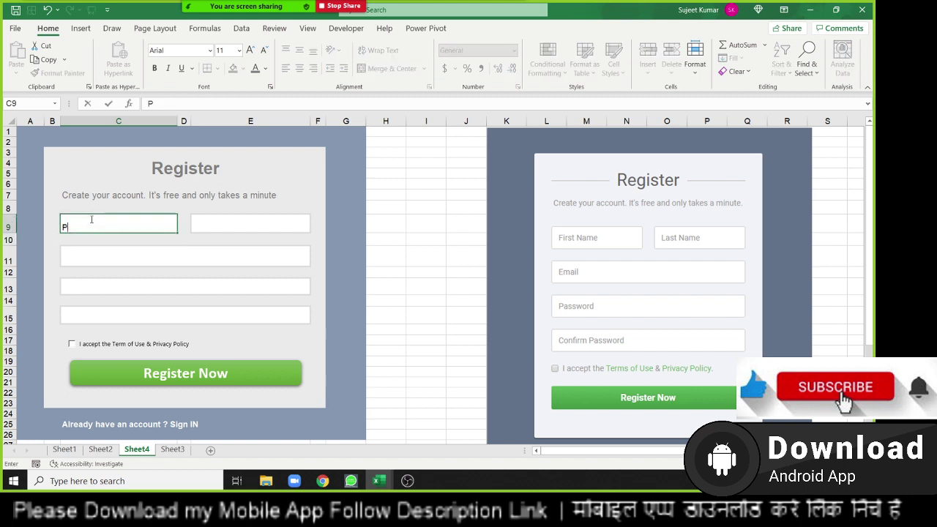
type("uja")
key("Return")
left_click(91, 219)
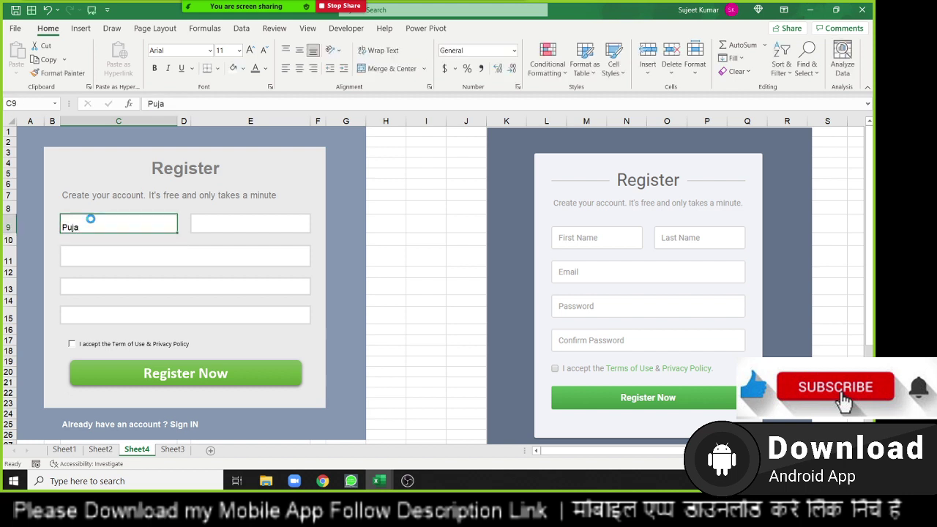
key("Delete")
key("Left")
key("Down")
key("Down")
key("Up")
key("Up")
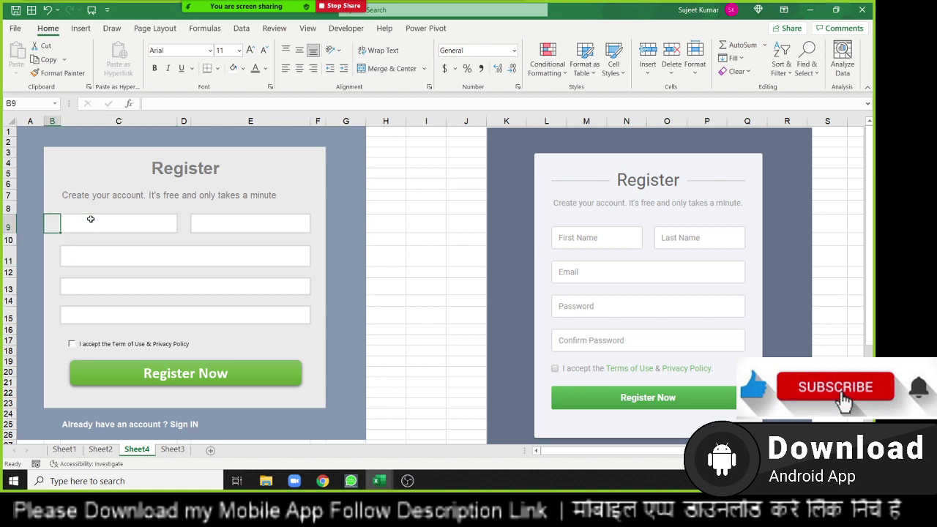
Copy the C3:C23 card formatting onto column B and narrow column B to 22 pixels.
left_click(72, 222)
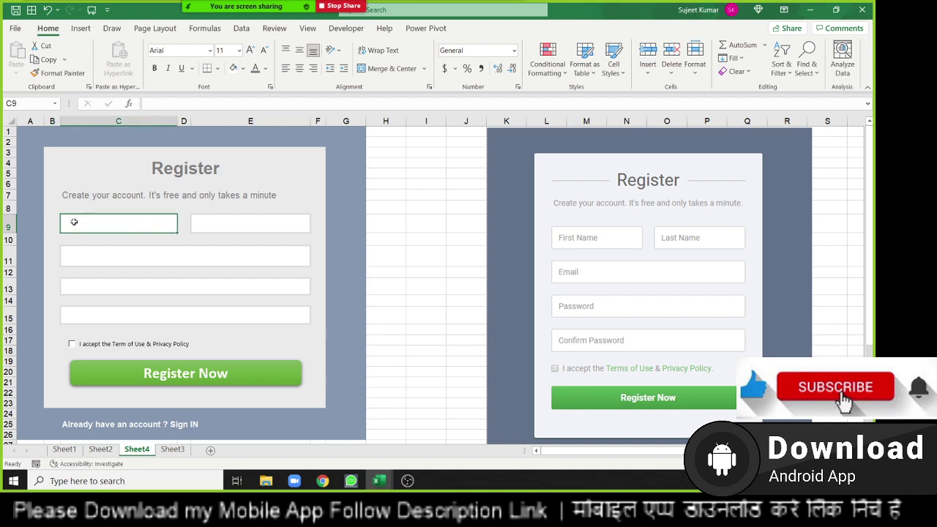
left_click(53, 121)
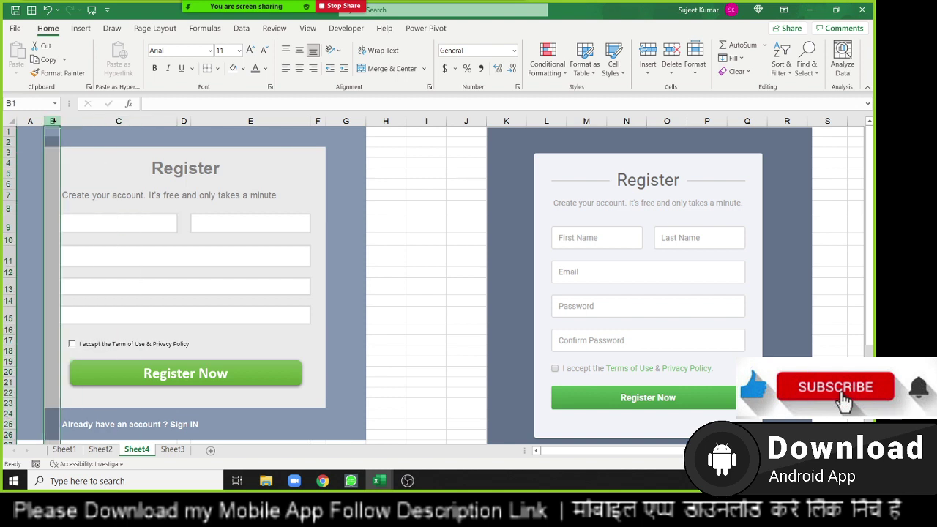
key("ctrl+z")
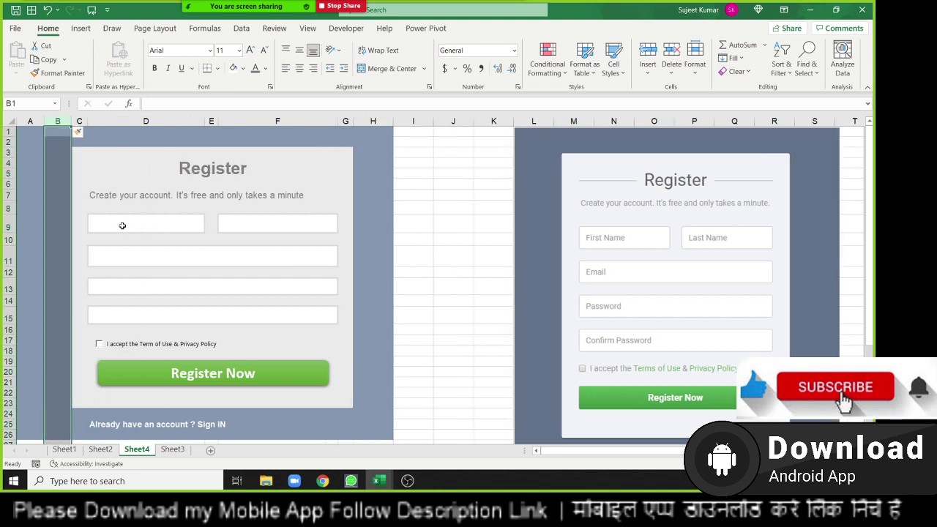
left_click_drag(74, 156, 77, 399)
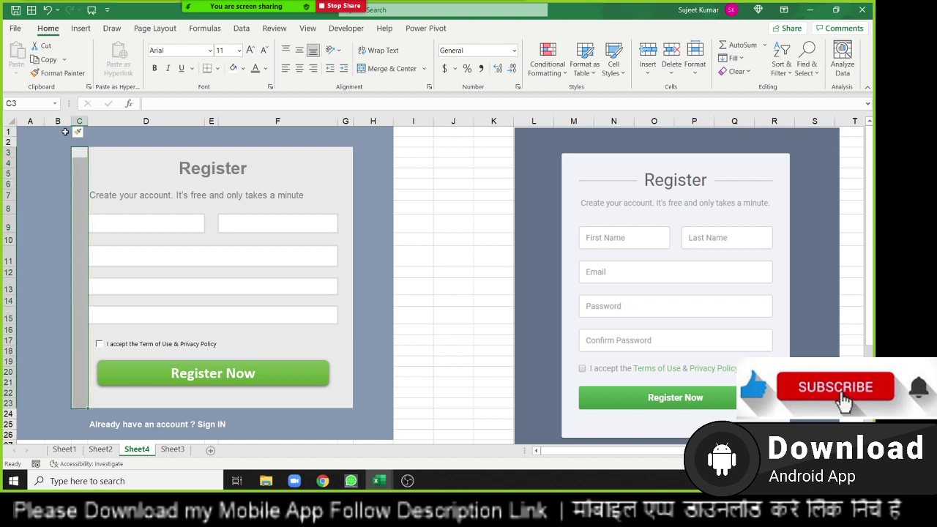
left_click(59, 73)
left_click(57, 153)
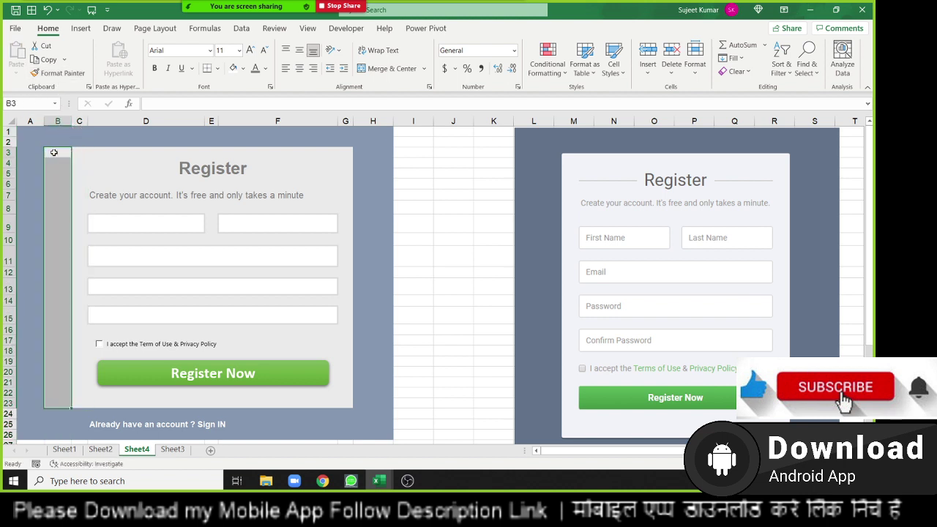
left_click(64, 200)
left_click(66, 275)
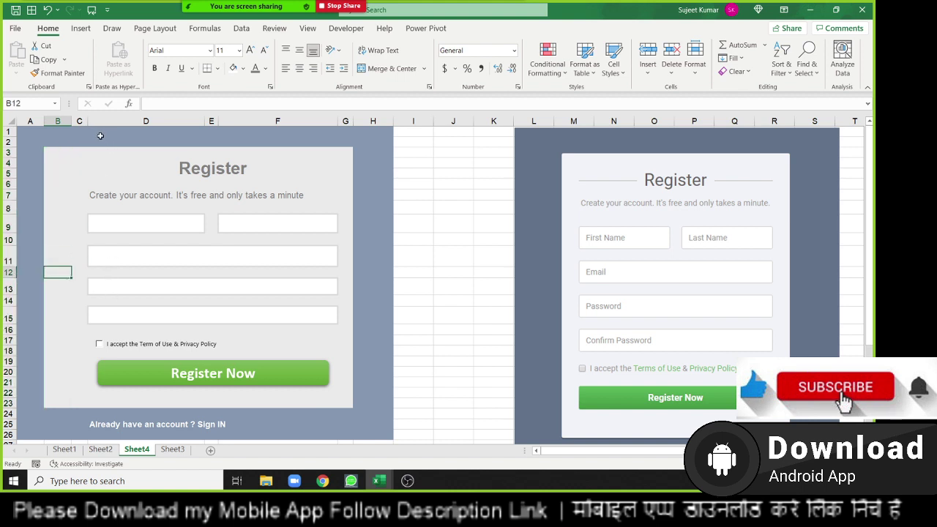
left_click_drag(74, 121, 55, 122)
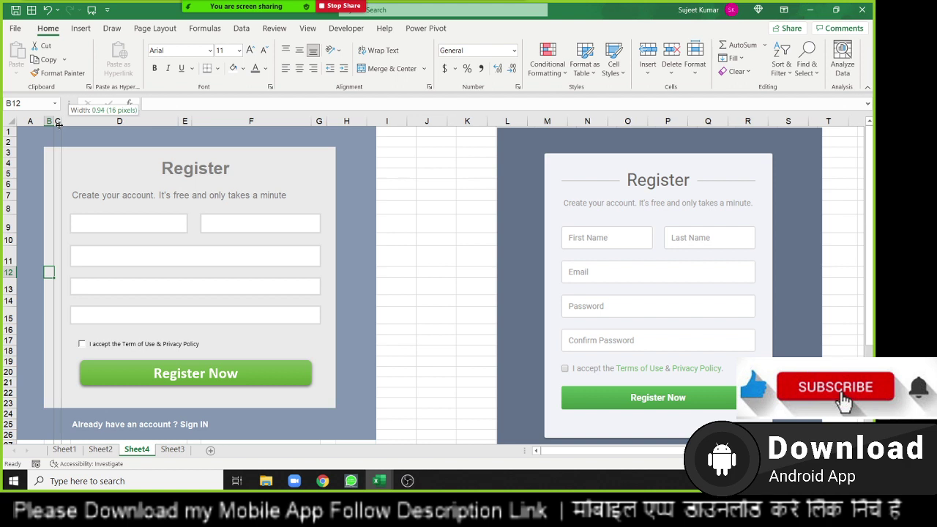
Type a 'First Name' placeholder in C9, make it light grey, and indent it.
left_click(69, 219)
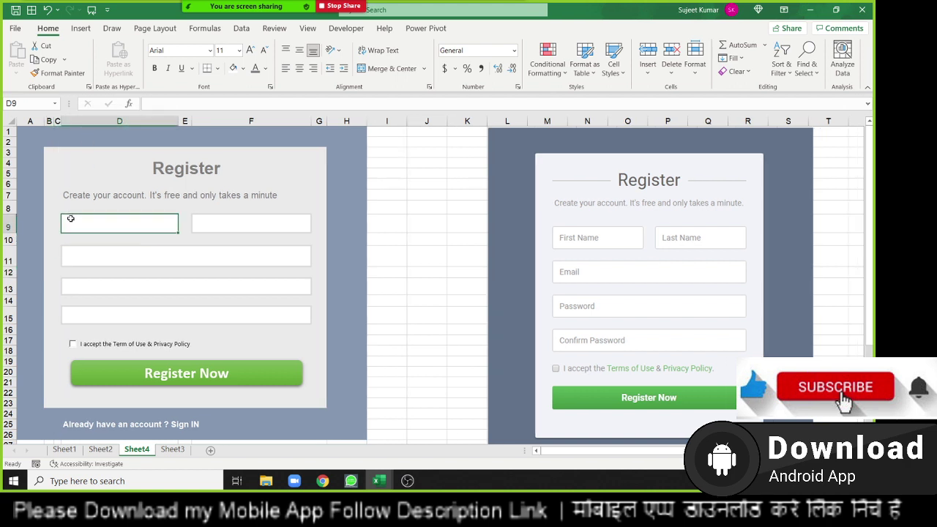
key("Left")
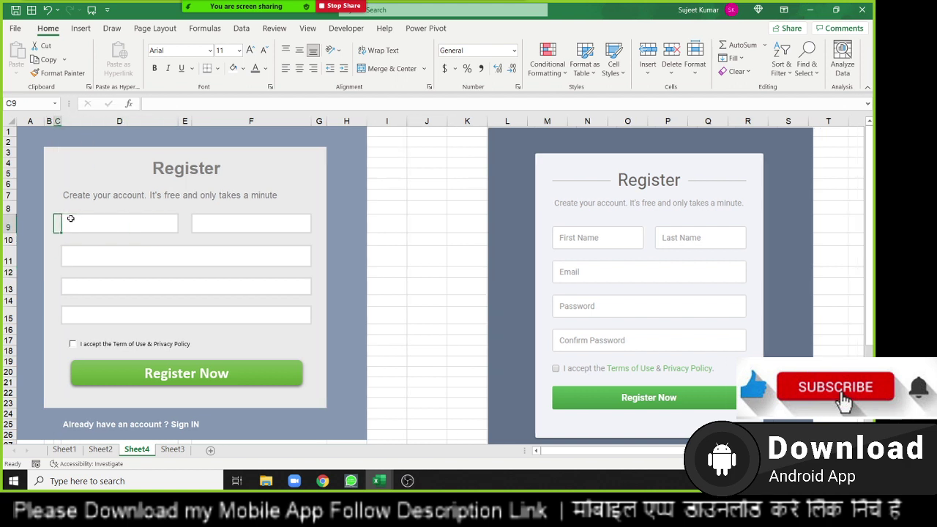
type("First")
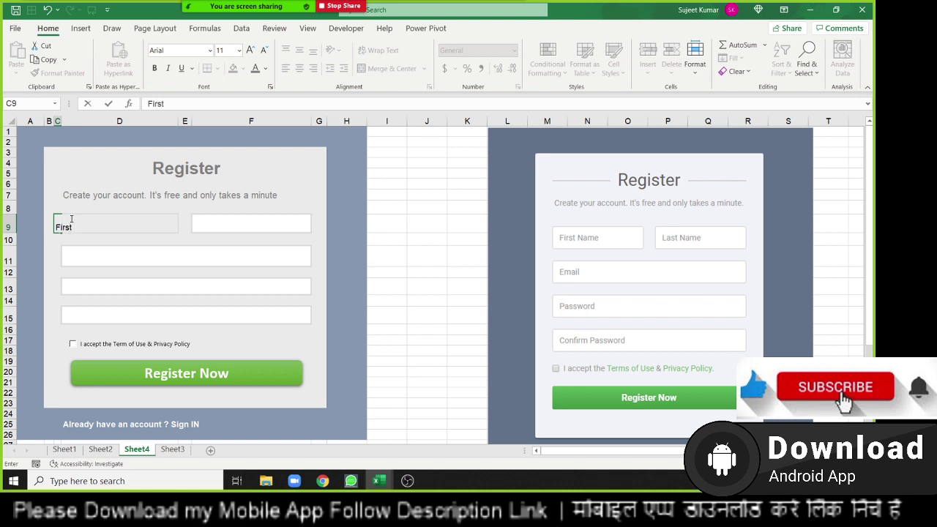
type(" Name")
key("ctrl+Return")
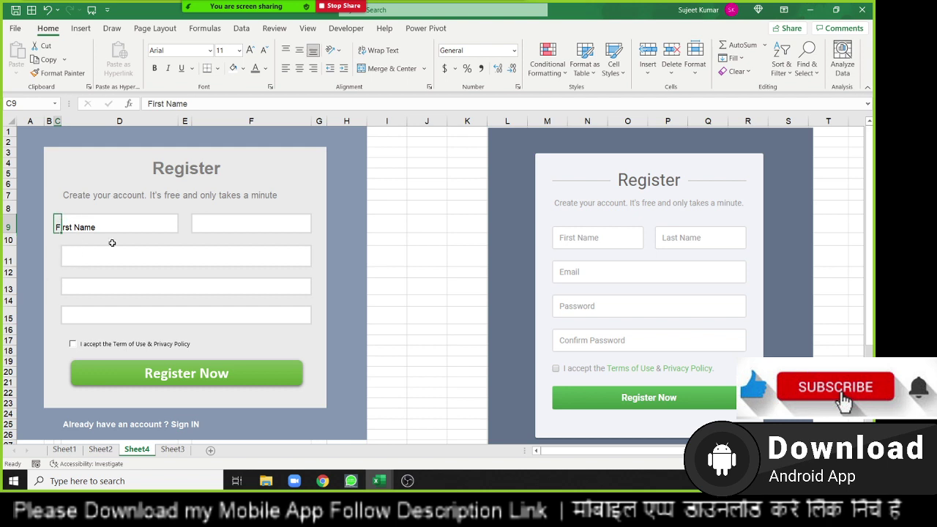
left_click(255, 68)
left_click(344, 70)
left_click(344, 70)
left_click(346, 71)
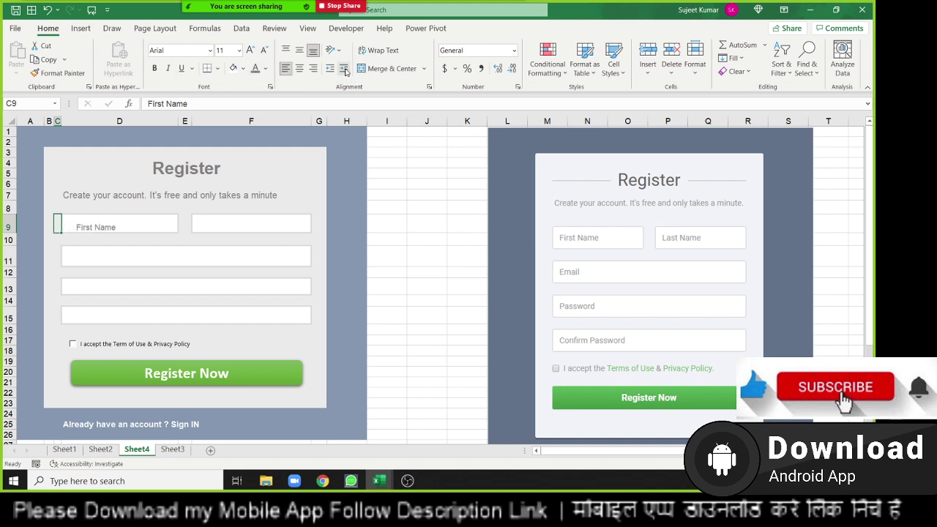
Middle-align the First Name label vertically and increase its indent further, then review C9 and D9.
left_click(345, 70)
left_click(299, 50)
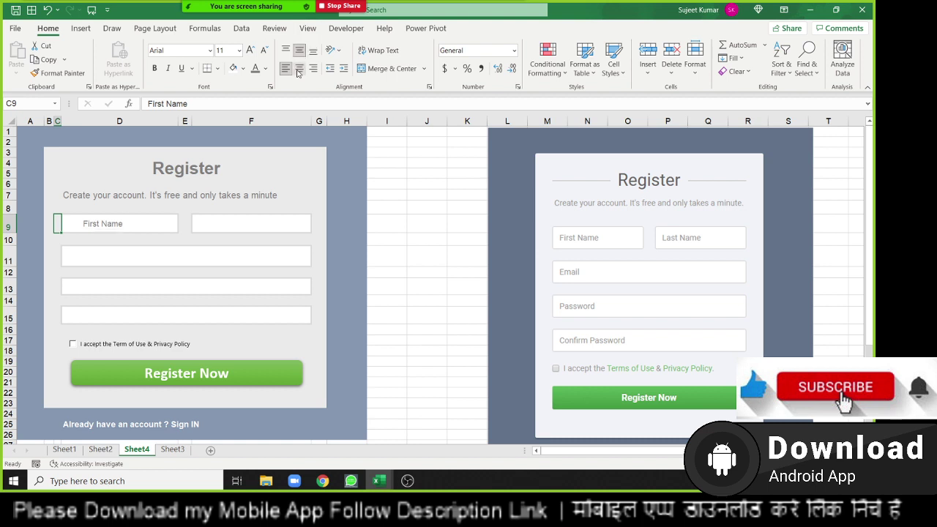
left_click(299, 71)
left_click(300, 68)
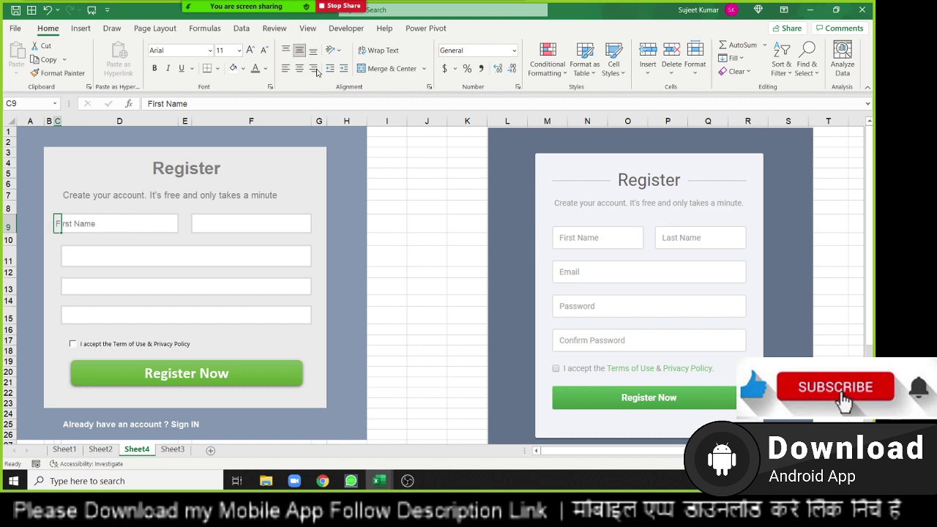
left_click(342, 69)
left_click(342, 69)
left_click(342, 69)
left_click(342, 69)
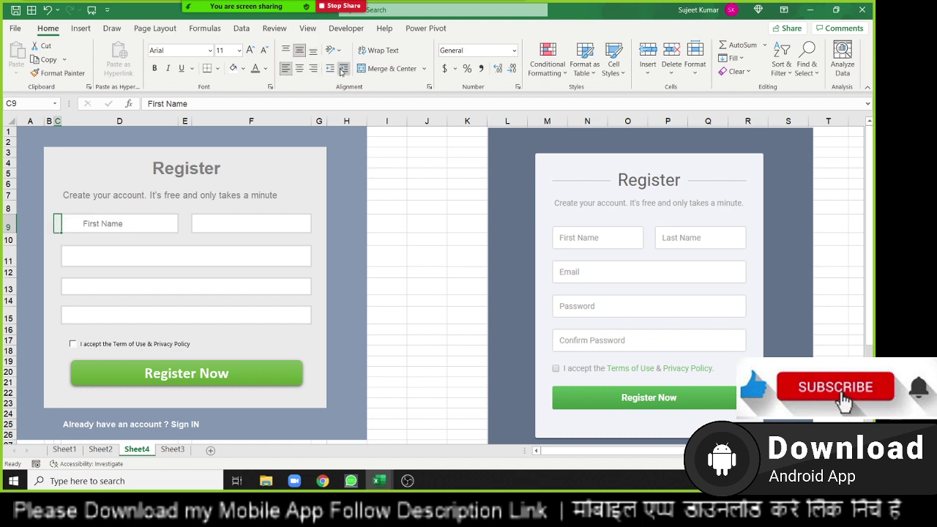
left_click(342, 69)
left_click(342, 69)
left_click(81, 249)
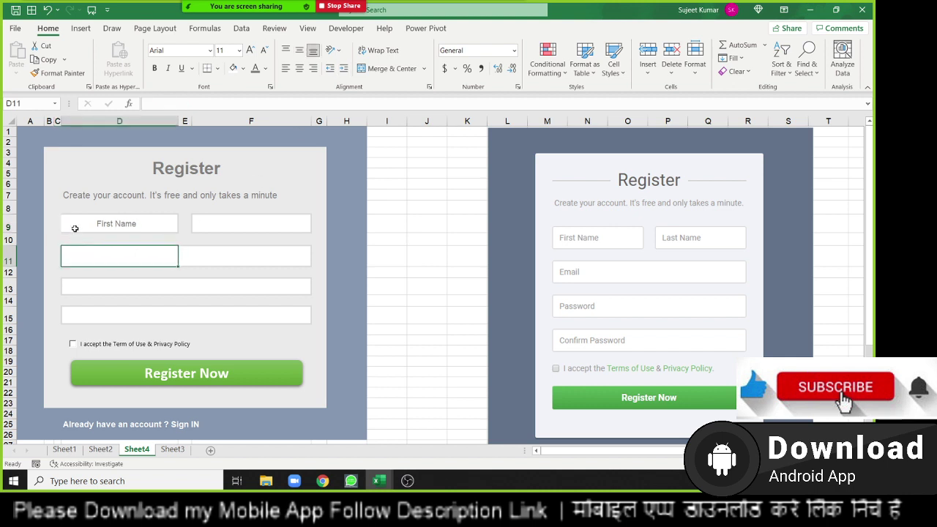
left_click(74, 223)
left_click(57, 223)
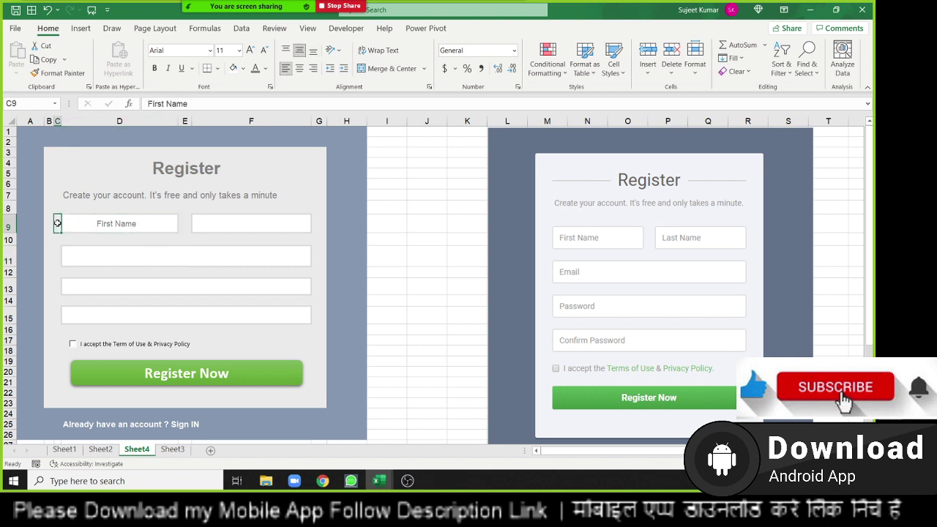
left_click(74, 225)
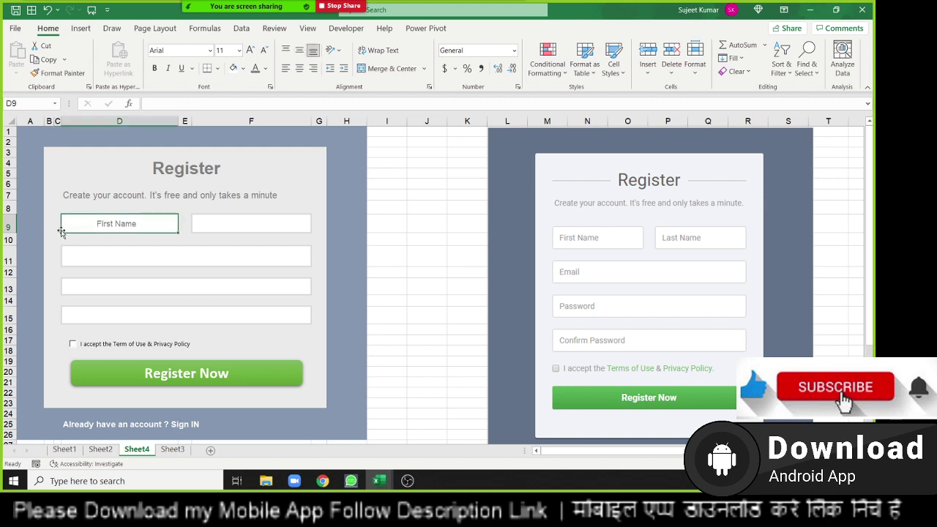
left_click(58, 221)
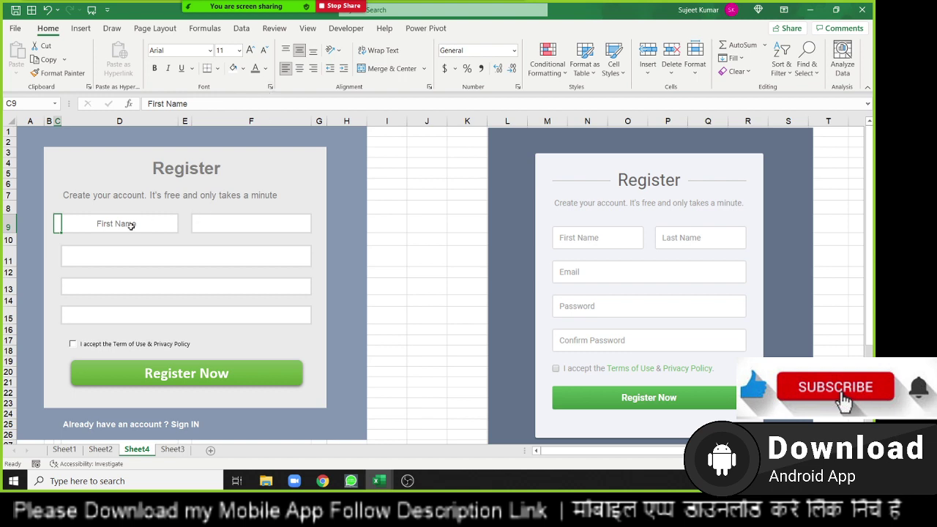
Add left and top borders to cell C9 via Format Cells.
right_click(57, 219)
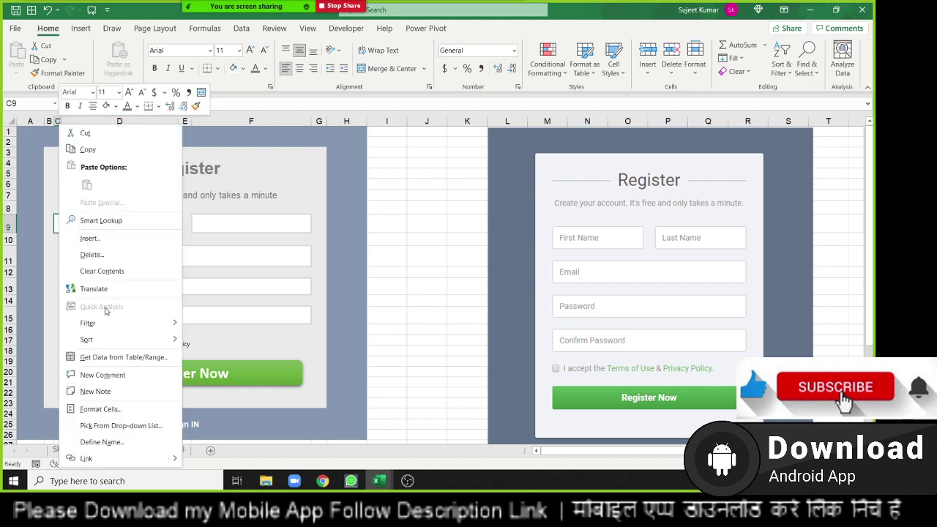
left_click(100, 409)
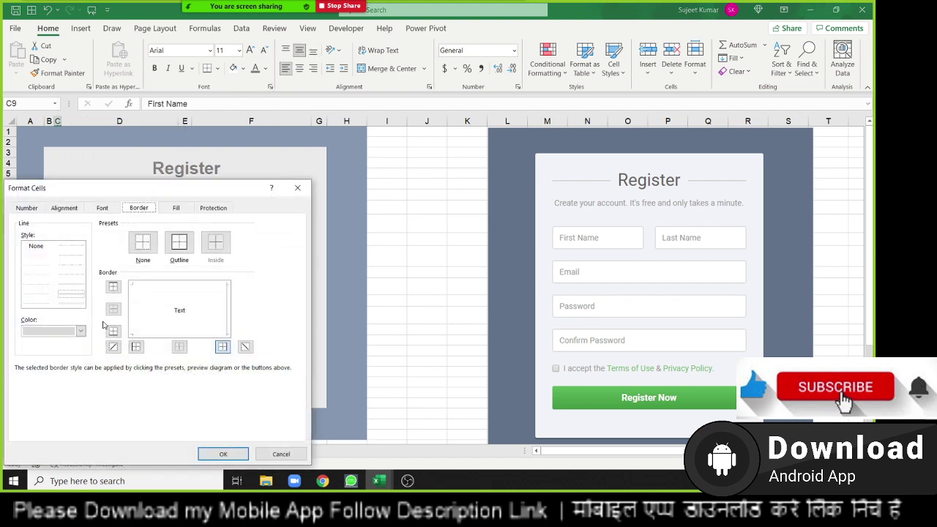
left_click(131, 311)
left_click(147, 290)
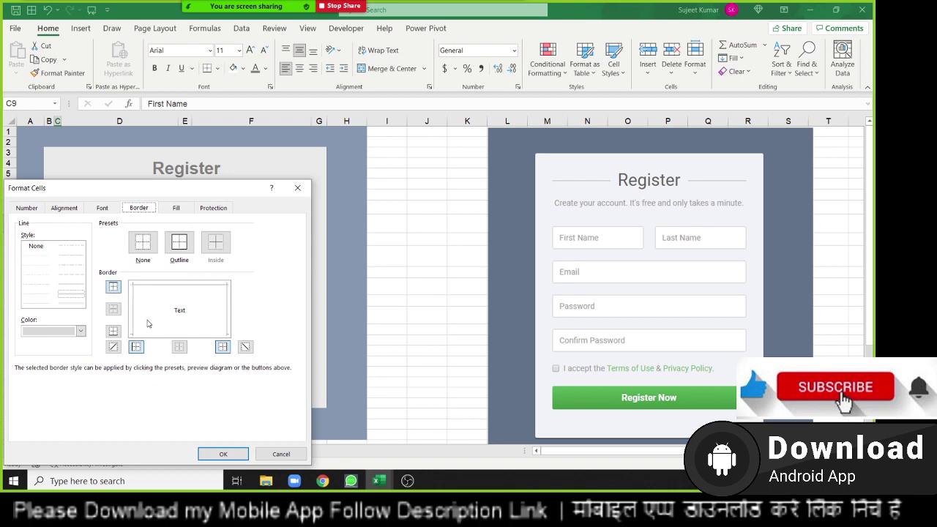
left_click(223, 454)
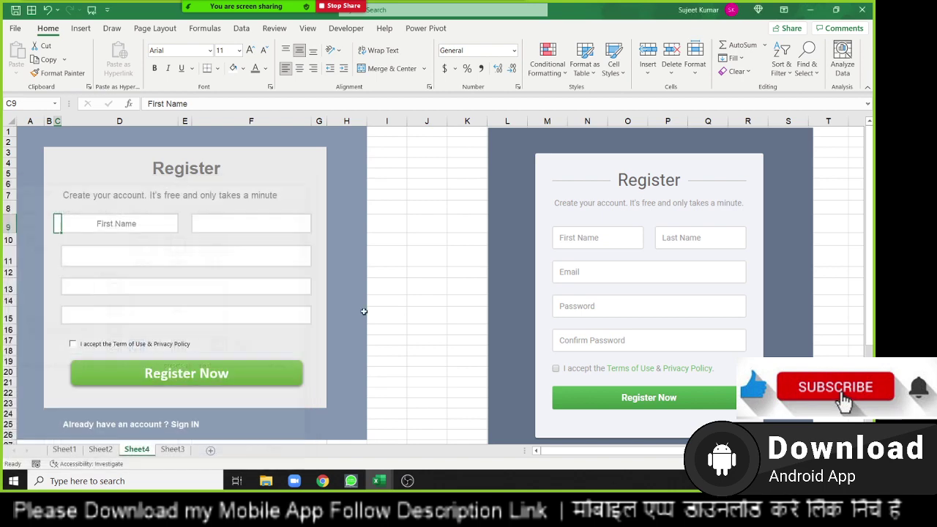
left_click(373, 298)
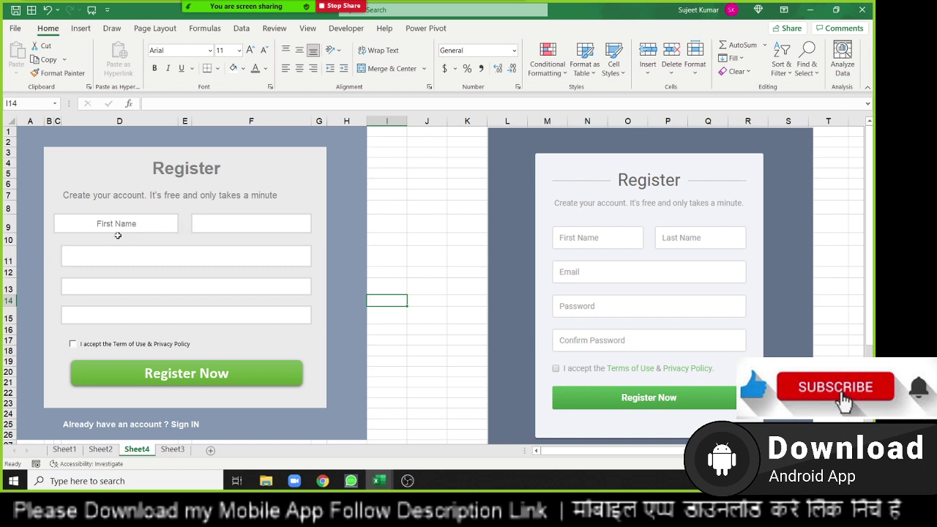
Make the First Name entry cell D9 centred, middle-aligned and bold.
left_click(70, 250)
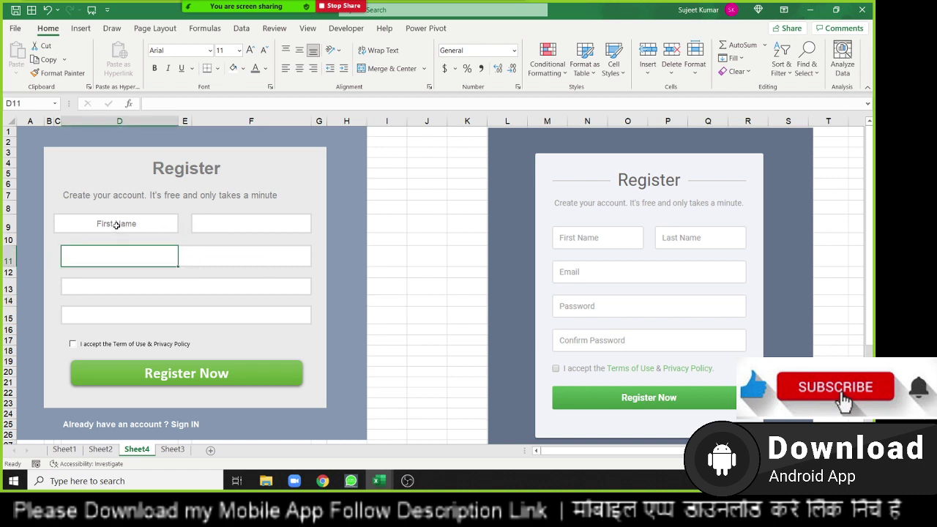
left_click(116, 226)
left_click(300, 68)
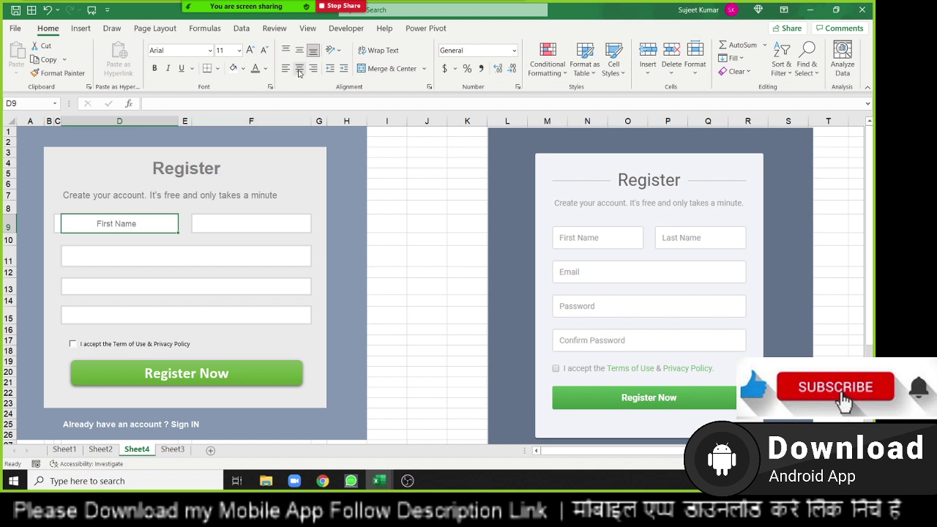
left_click(300, 52)
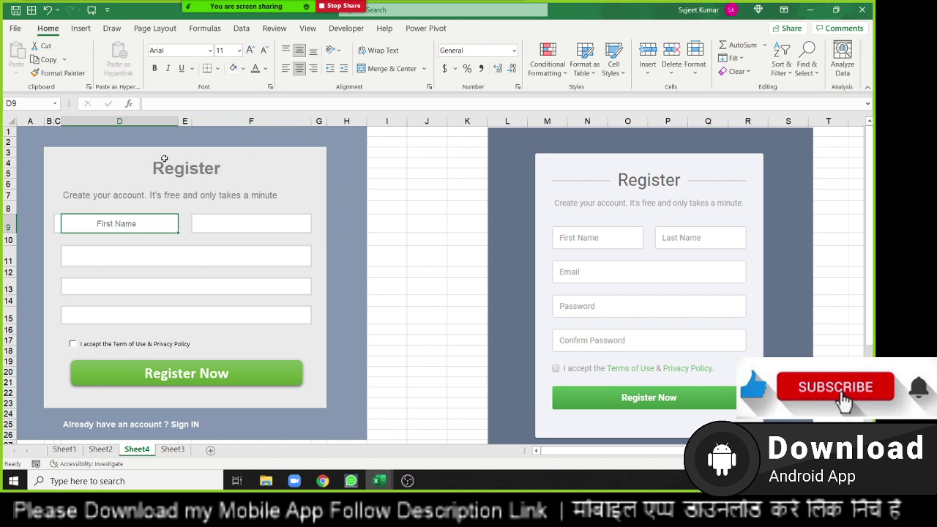
left_click(155, 68)
left_click(136, 322)
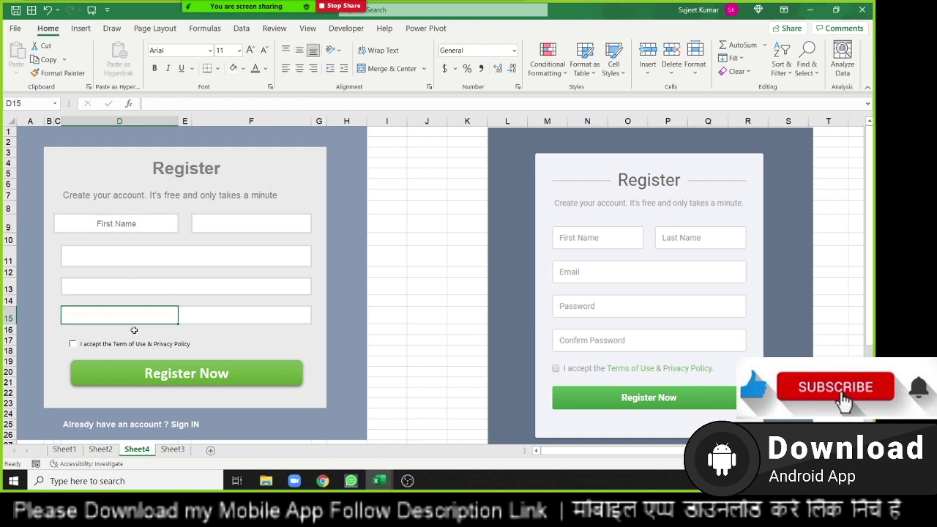
left_click(125, 222)
Enter a sample full name in D9 and remove the box's left border.
type("P")
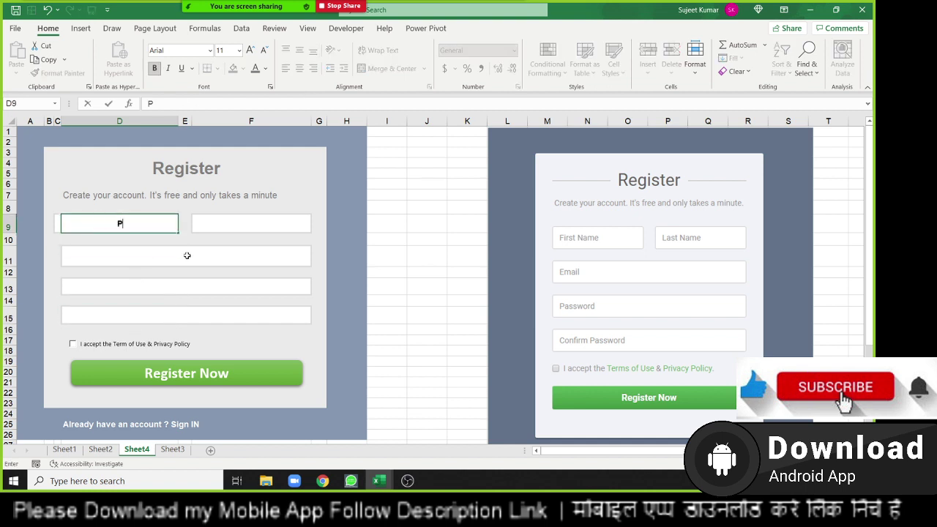
type("uja Sin")
type("gh")
key("Return")
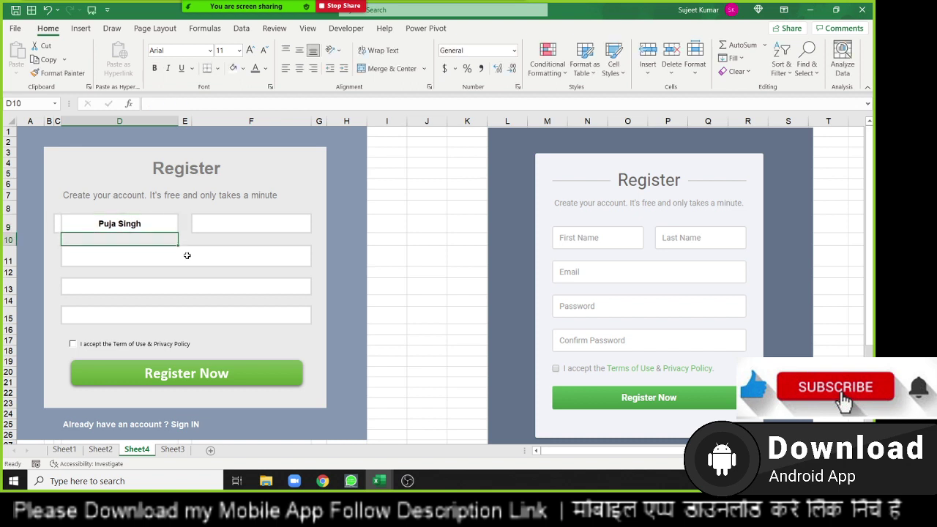
key("Up")
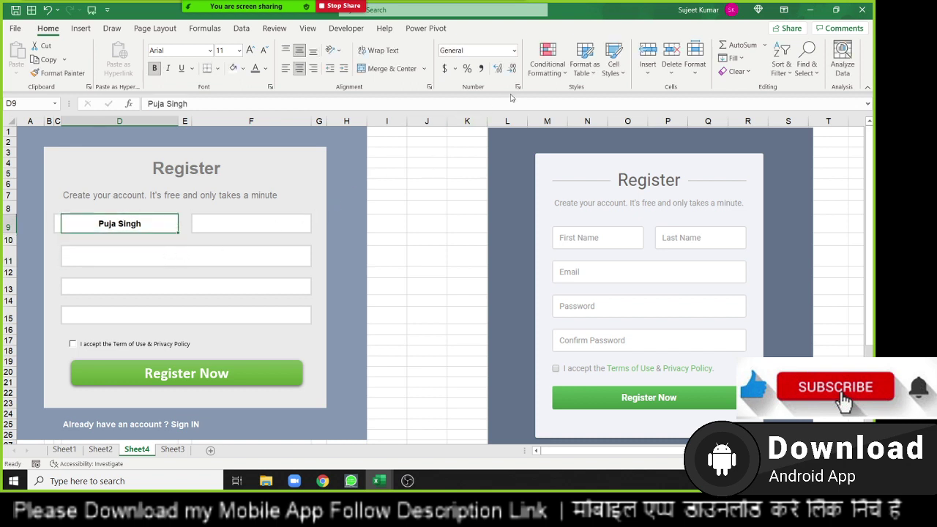
left_click(517, 86)
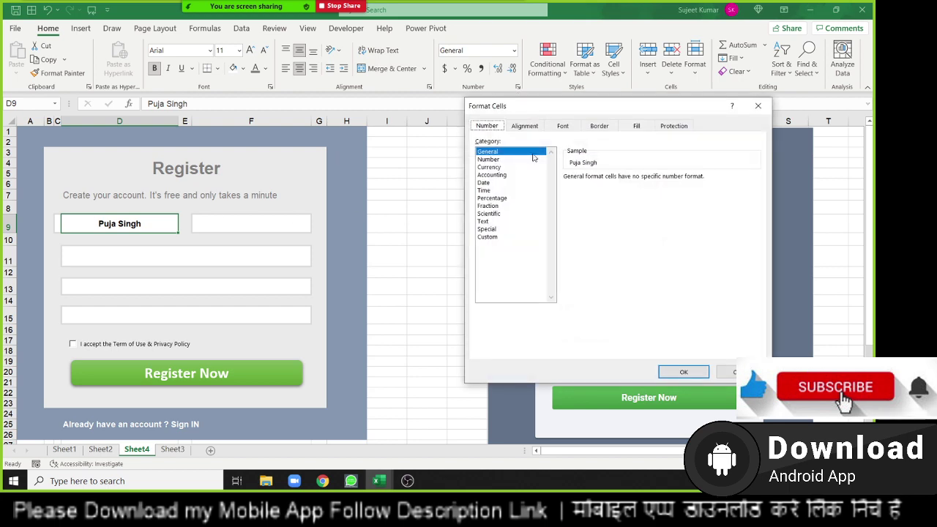
left_click(599, 126)
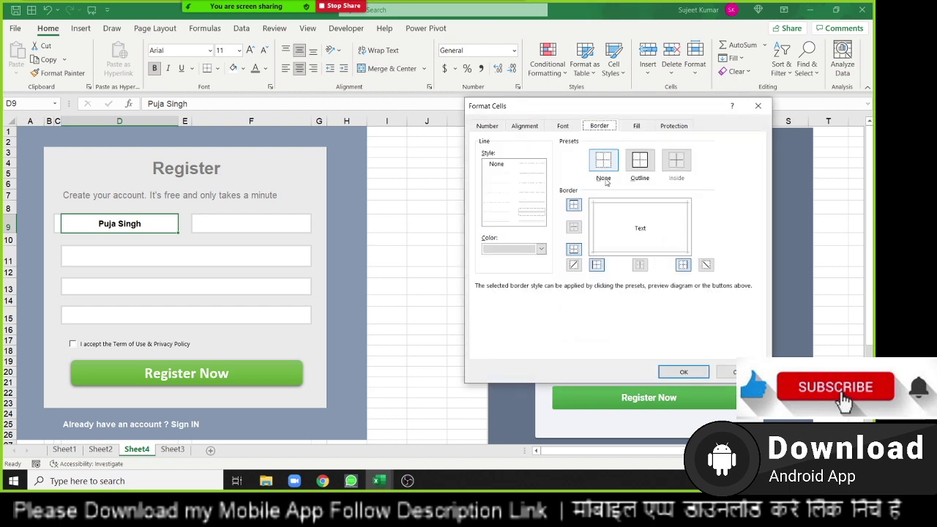
left_click(595, 224)
left_click(683, 372)
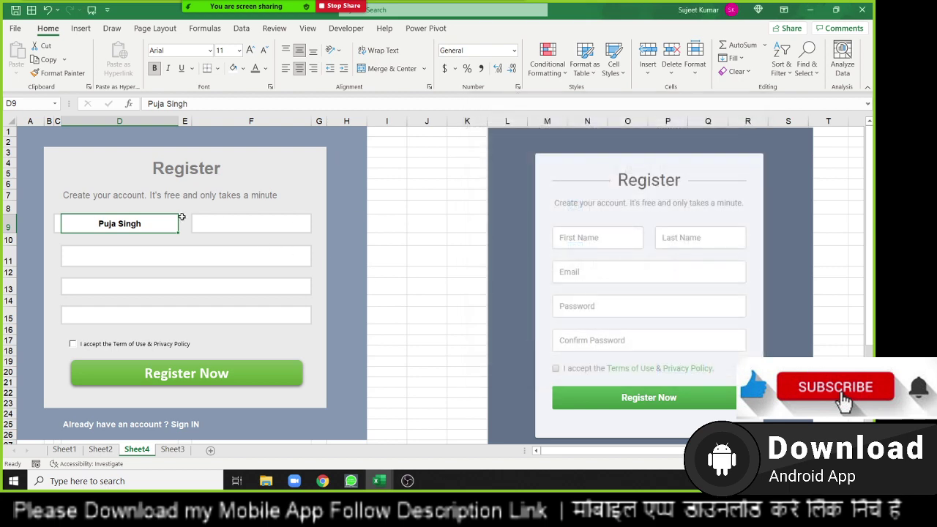
Clear the sample name from D9 and narrow column C to shift the boxes left.
left_click(157, 243)
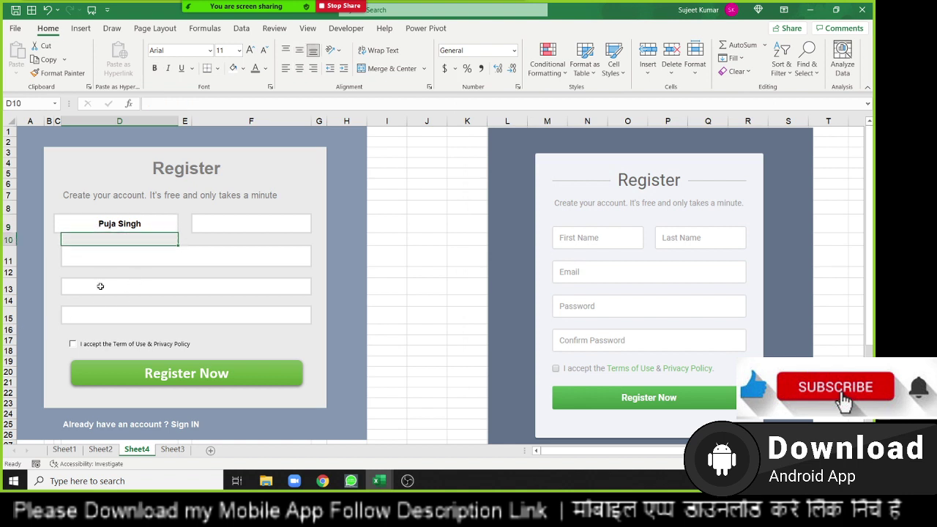
left_click(118, 224)
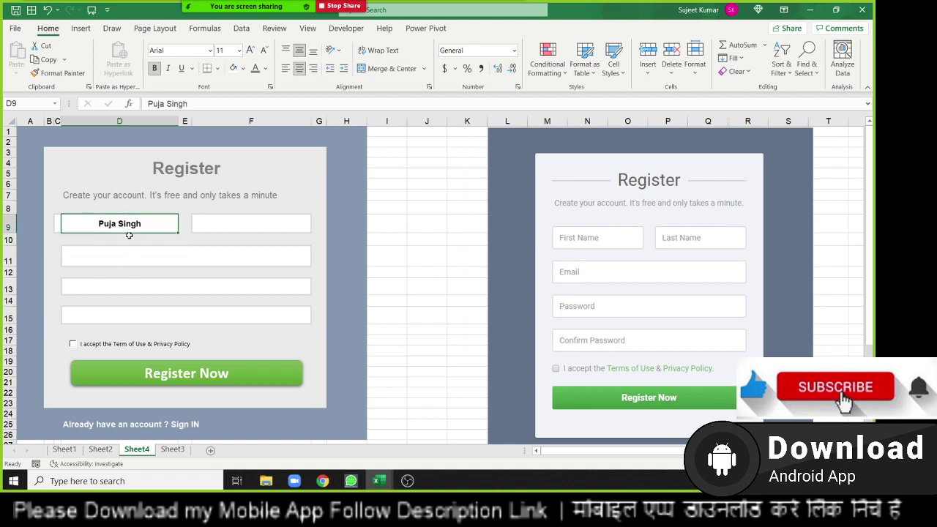
key("Delete")
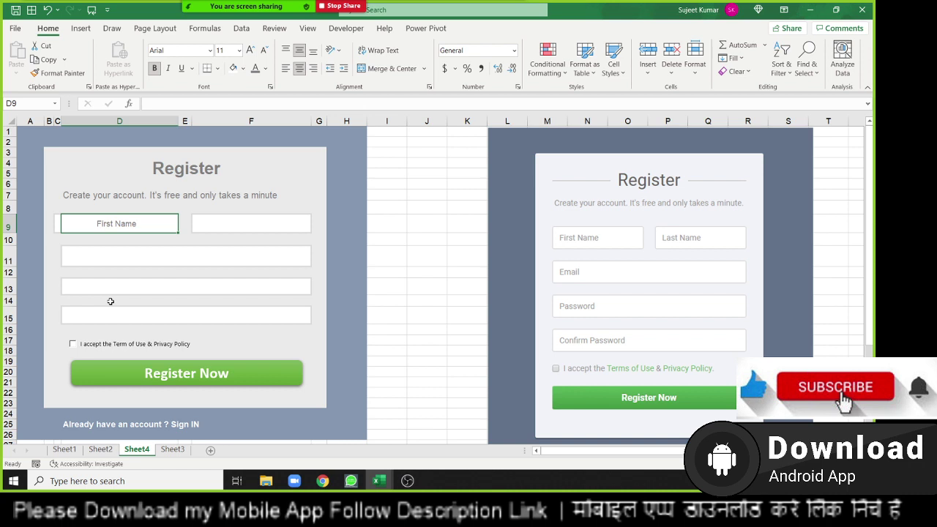
left_click_drag(62, 122, 57, 122)
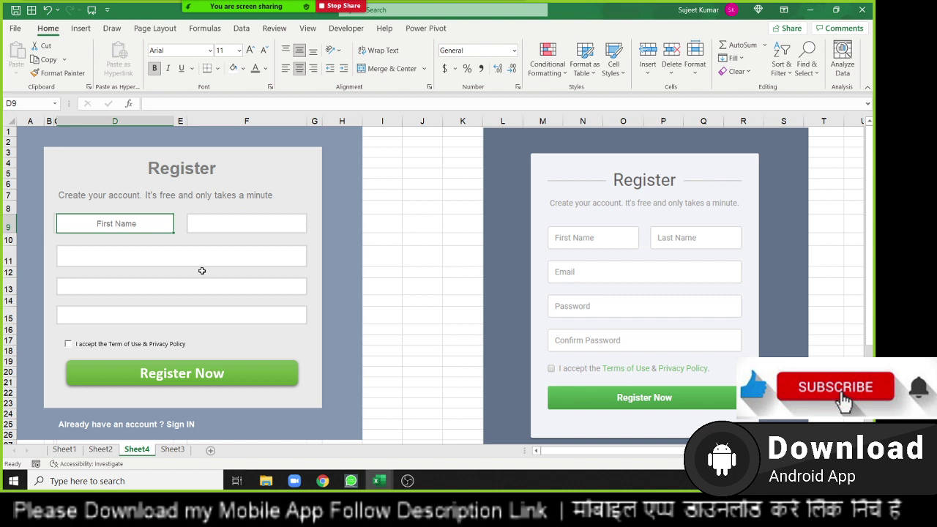
key("Left")
key("Down")
key("Down")
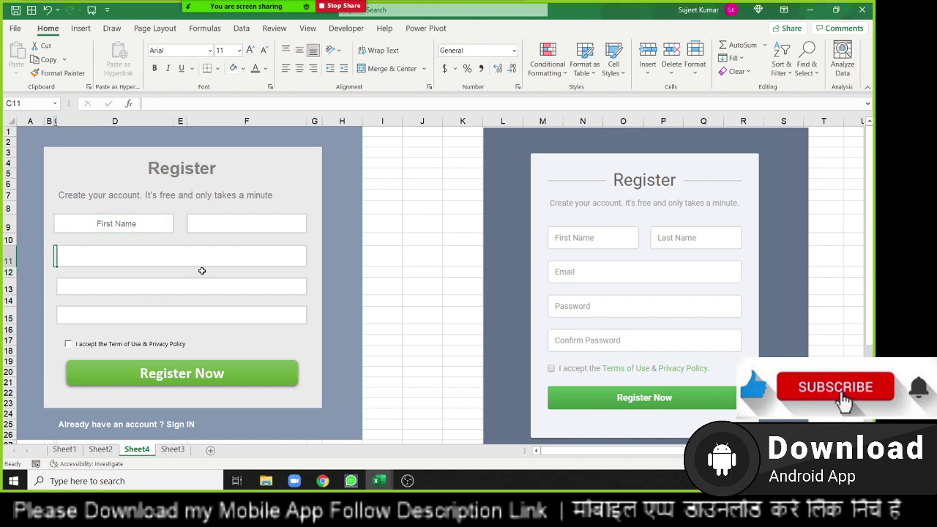
key("Up")
key("Up")
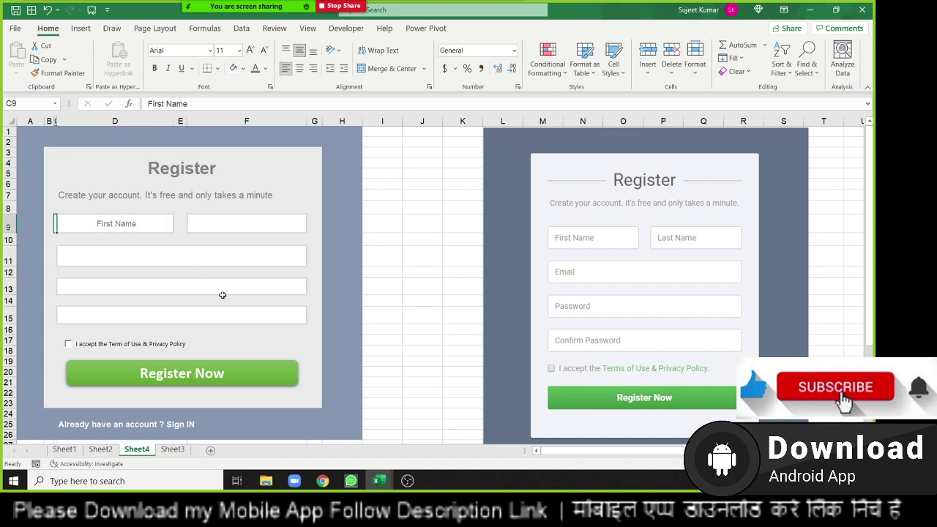
Enter the word 'Name' in cell F38 below the form.
scroll(235, 409, "down", 5)
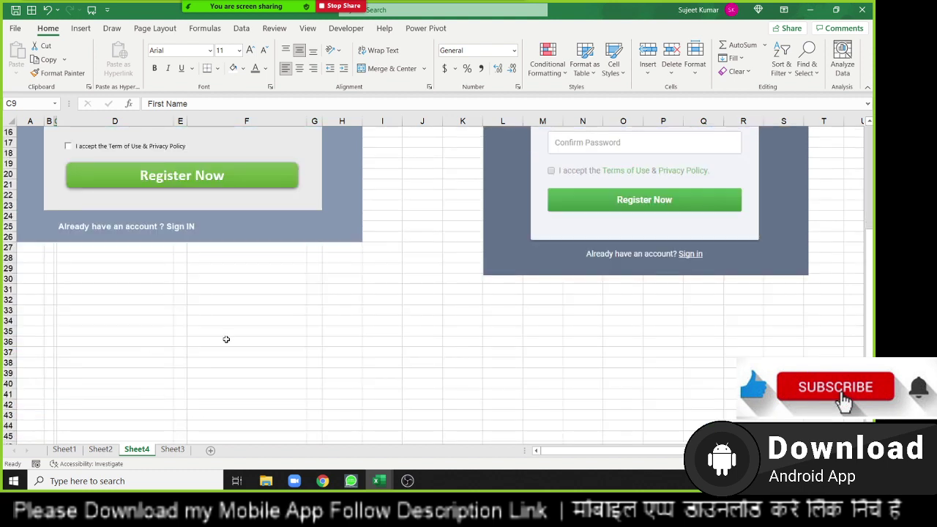
scroll(226, 338, "down", 2)
left_click(227, 304)
type("Puja")
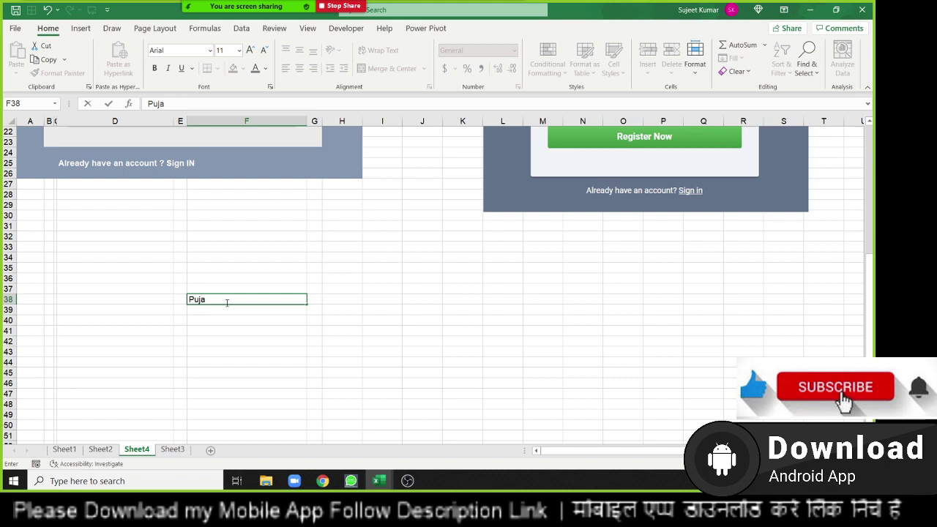
key("Escape")
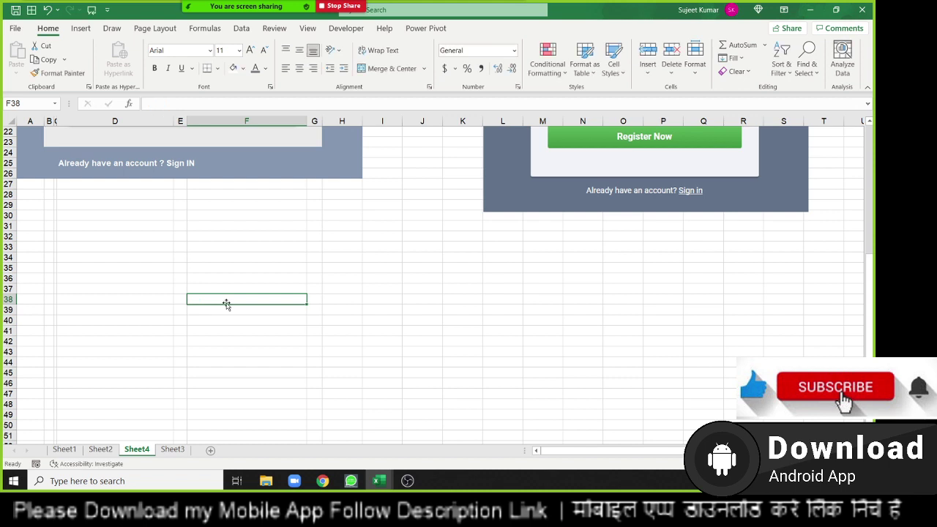
type("Name")
key("ctrl+Return")
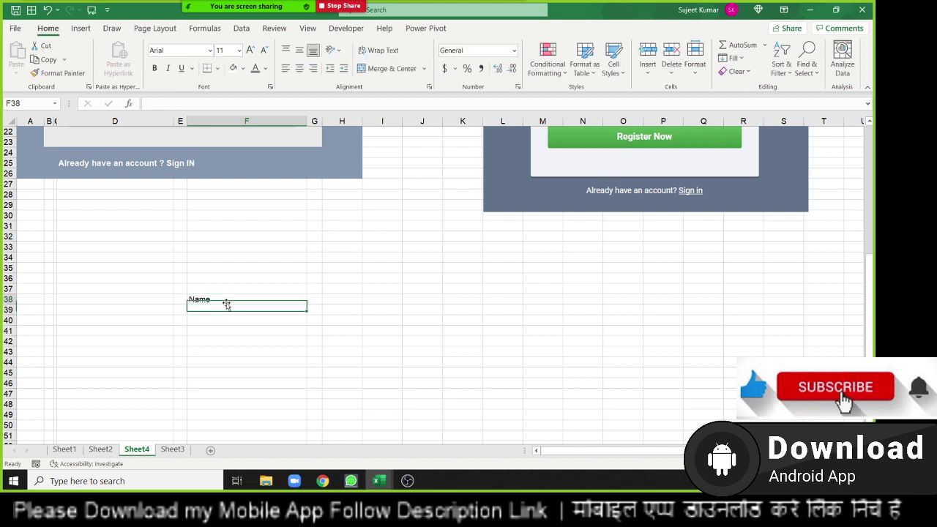
Left-align 'Name' and increase its indent repeatedly until it shows under column H.
left_click(344, 69)
left_click(344, 69)
left_click(344, 69)
double_click(344, 69)
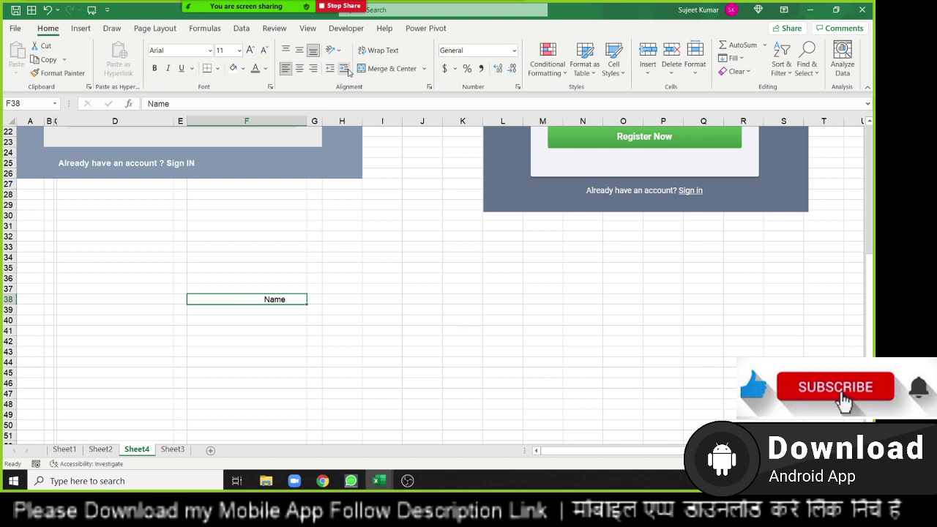
double_click(344, 68)
double_click(345, 69)
double_click(344, 69)
double_click(348, 70)
left_click(349, 71)
Test overwriting H38, including with 15241, and undo each change so 'Name' remains.
left_click(376, 340)
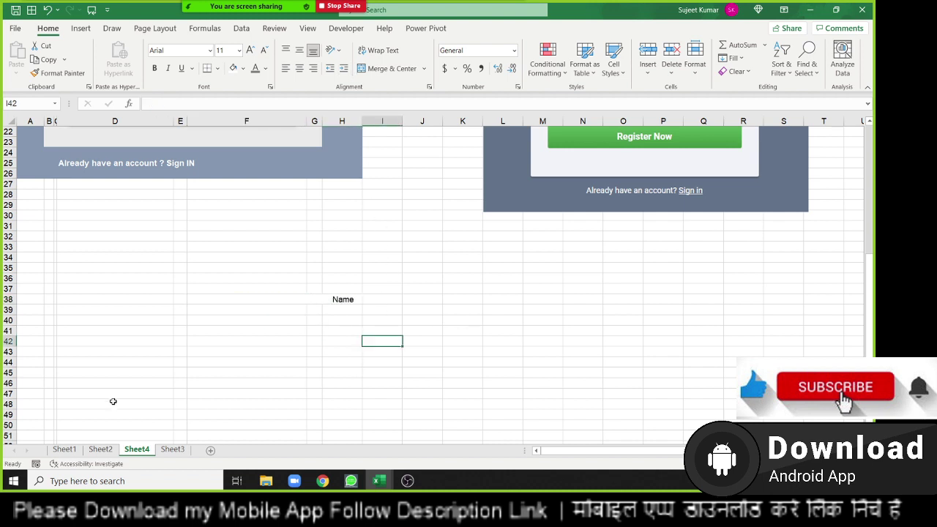
left_click(345, 298)
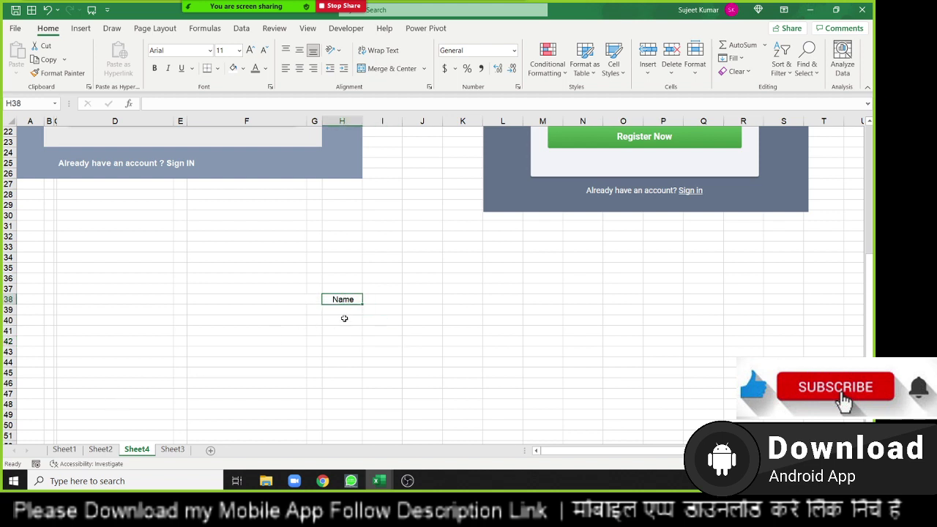
left_click(341, 381)
left_click(352, 300)
key("BackSpace")
type("125")
key("Return")
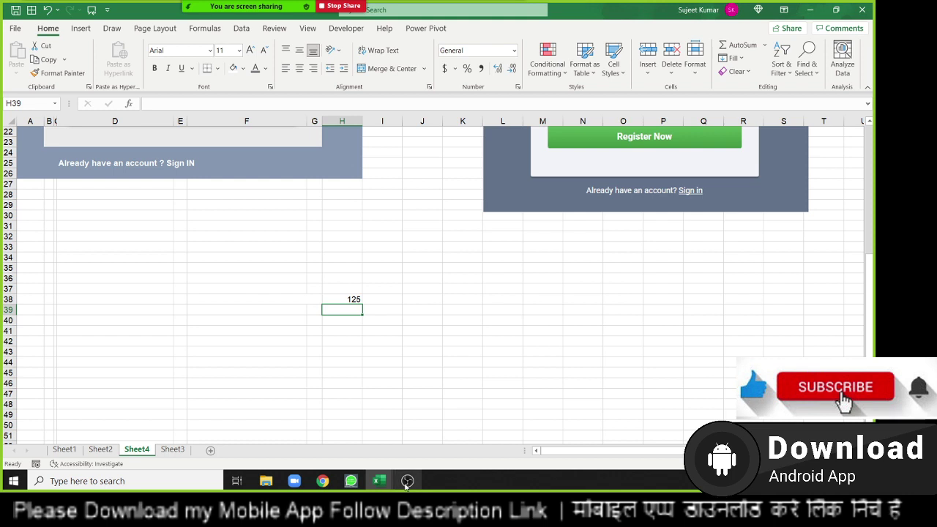
key("ctrl+z")
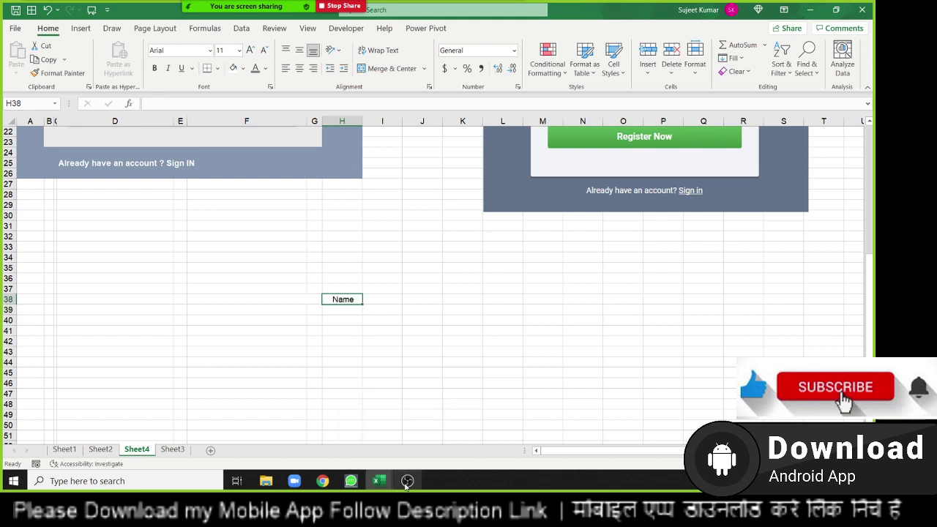
type("15241")
key("ctrl+Return")
key("ctrl+z")
key("Down")
key("Up")
key("Left")
key("Left")
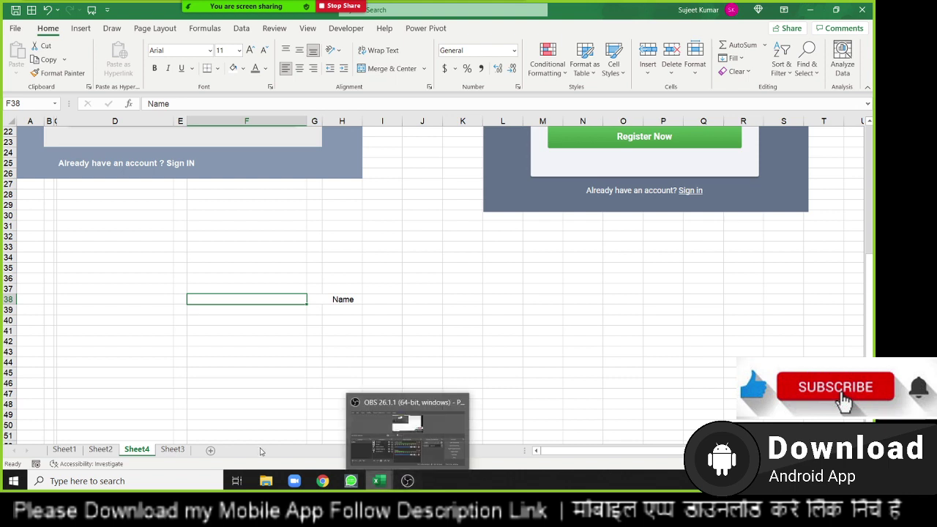
Scroll back to the form and review the First Name cell D9 and box D11.
scroll(66, 198, "up", 7)
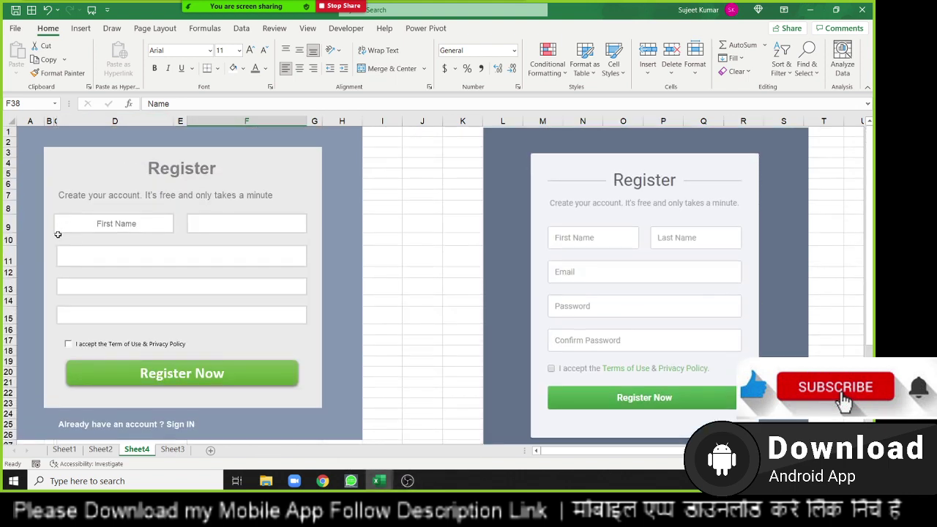
left_click(57, 230)
left_click(91, 249)
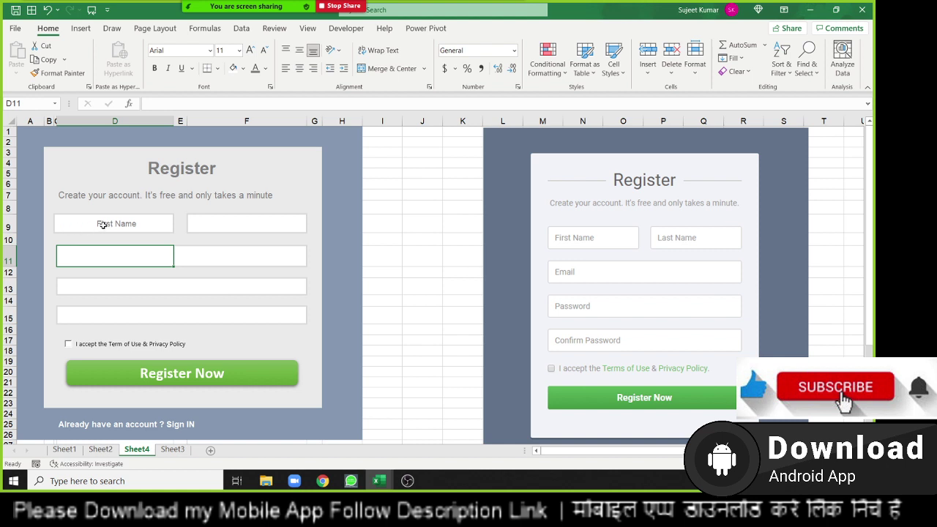
left_click(68, 228)
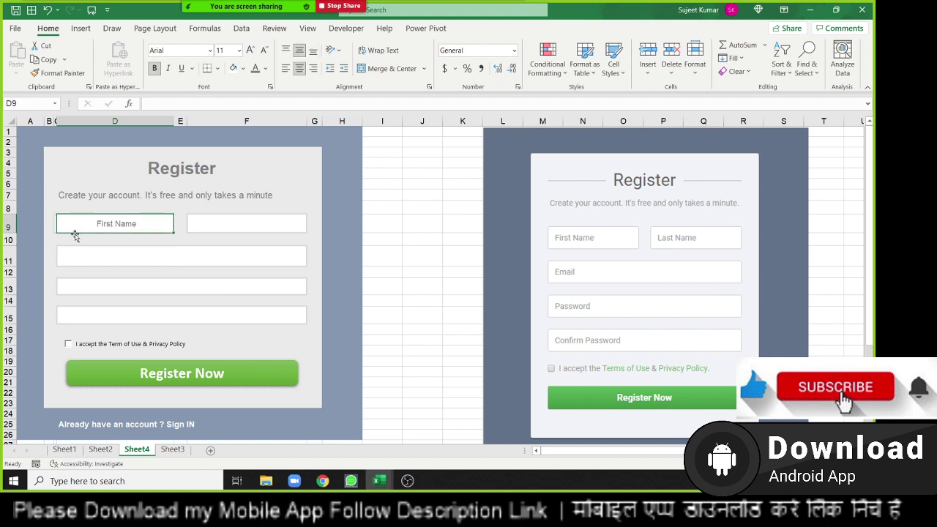
scroll(76, 236, "down", 2)
scroll(109, 264, "down", 3)
scroll(193, 312, "down", 2)
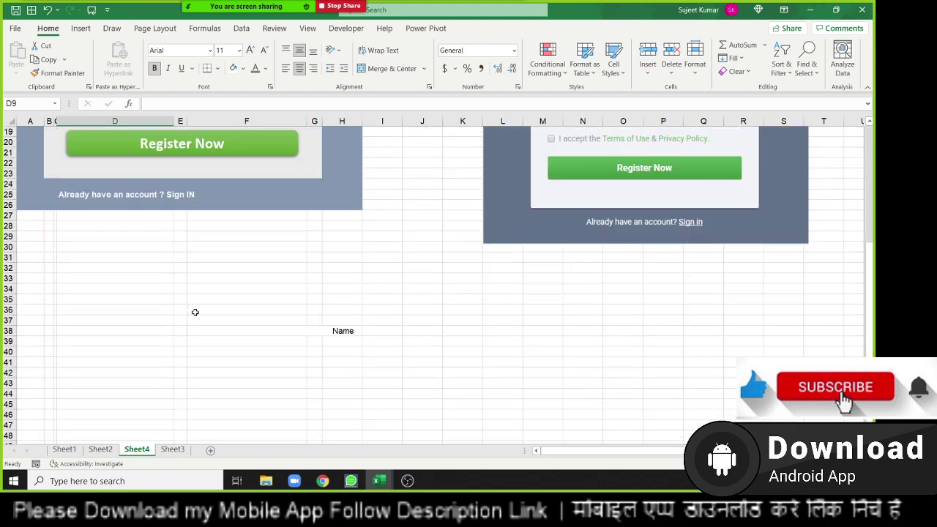
scroll(178, 280, "up", 5)
scroll(178, 280, "up", 2)
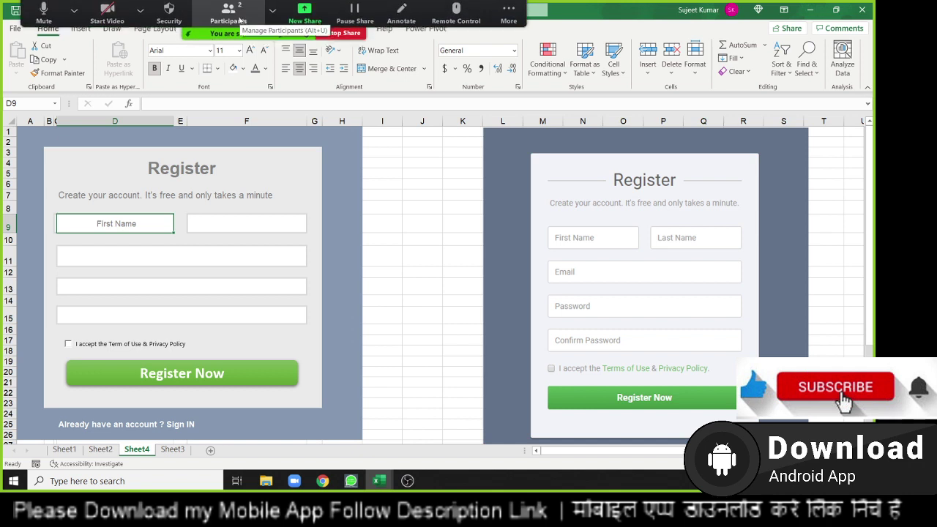
Show the Zoom participants list, then minimise Excel to the desktop with Win+D.
left_click(229, 16)
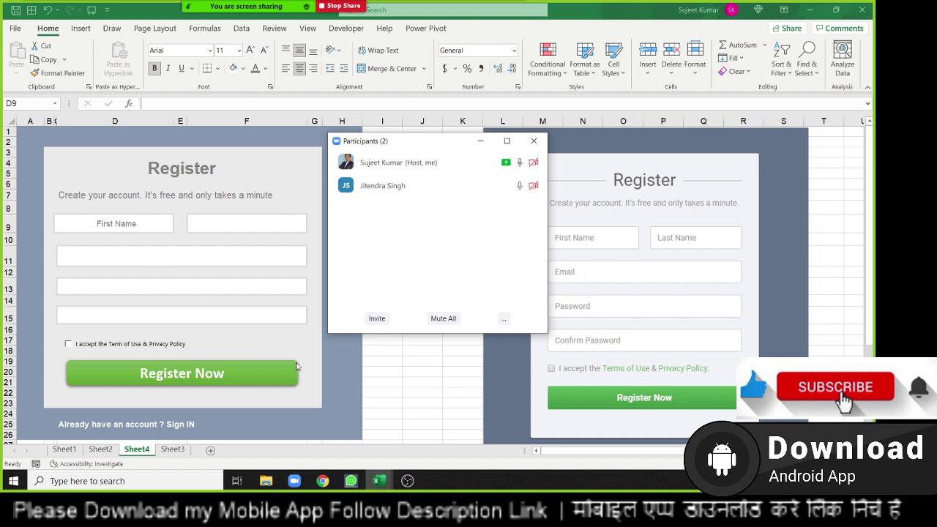
left_click(390, 366)
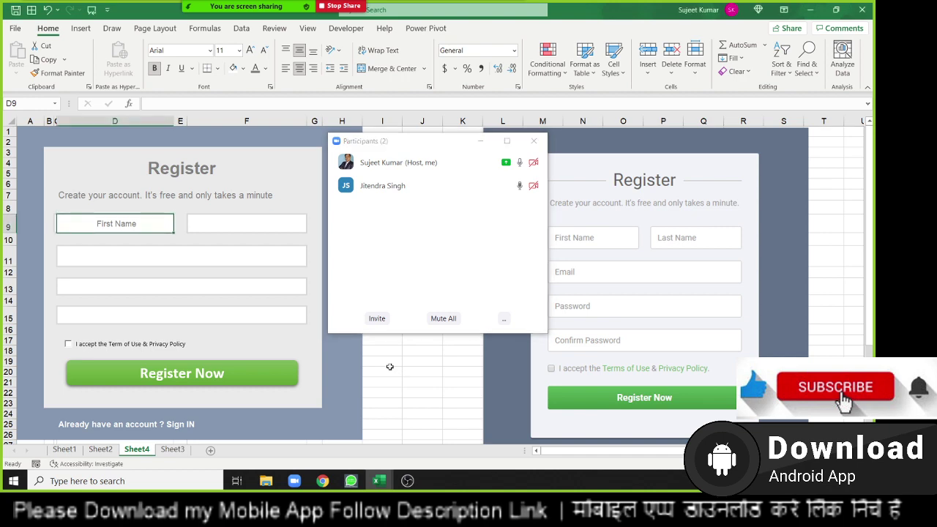
key("super+d")
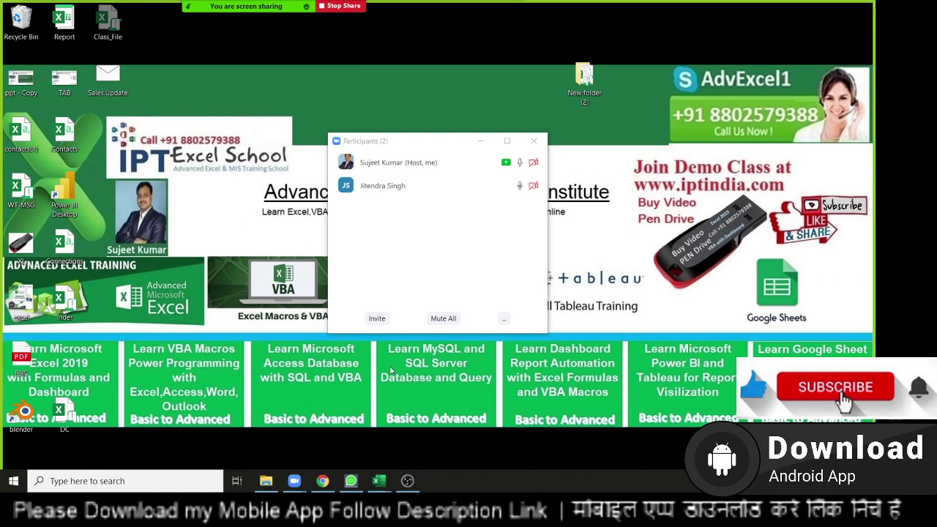